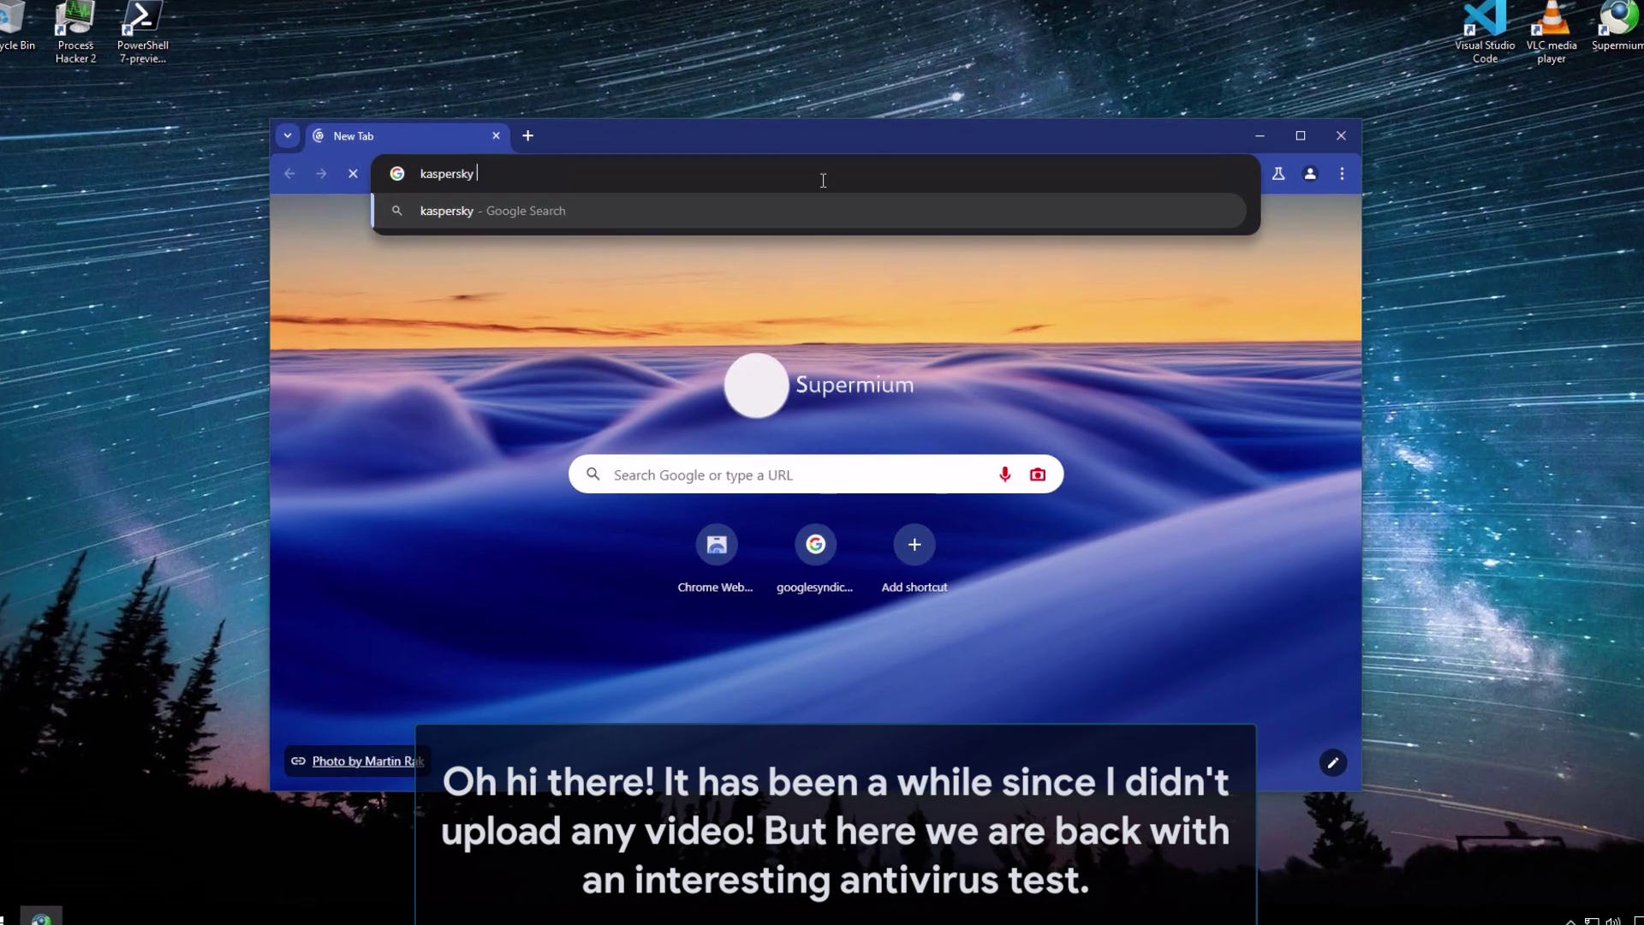
- Search Google for 'kaspersky free download' and open the Kaspersky Free Cloud Antivirus Download result
type("free do")
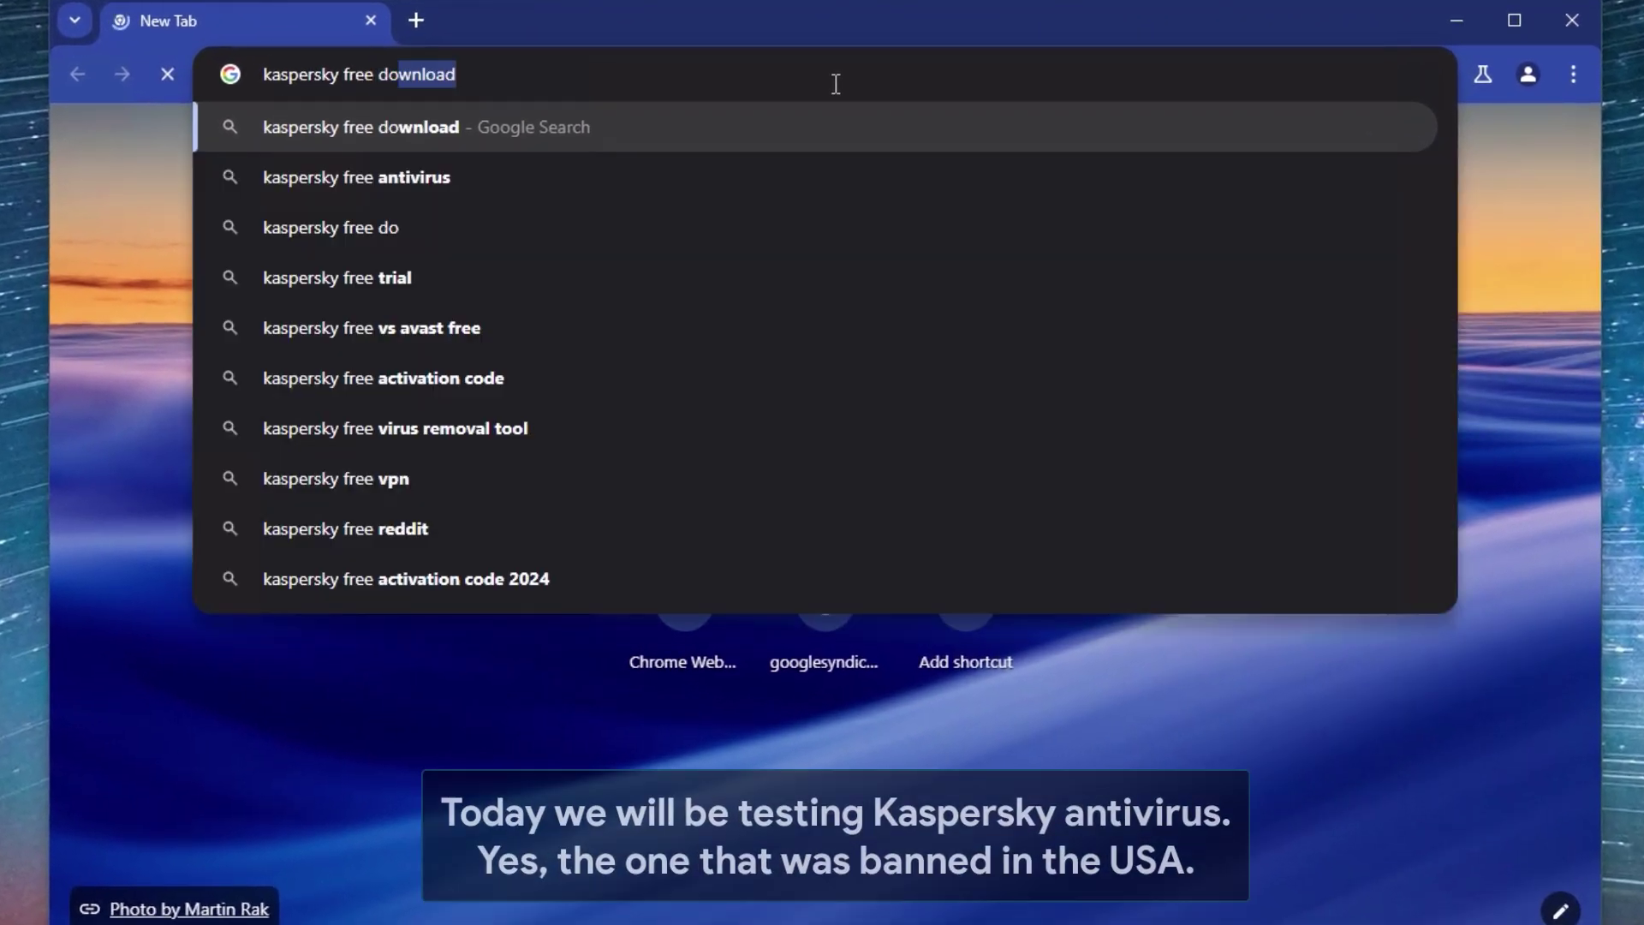
type("wnload")
key("Return")
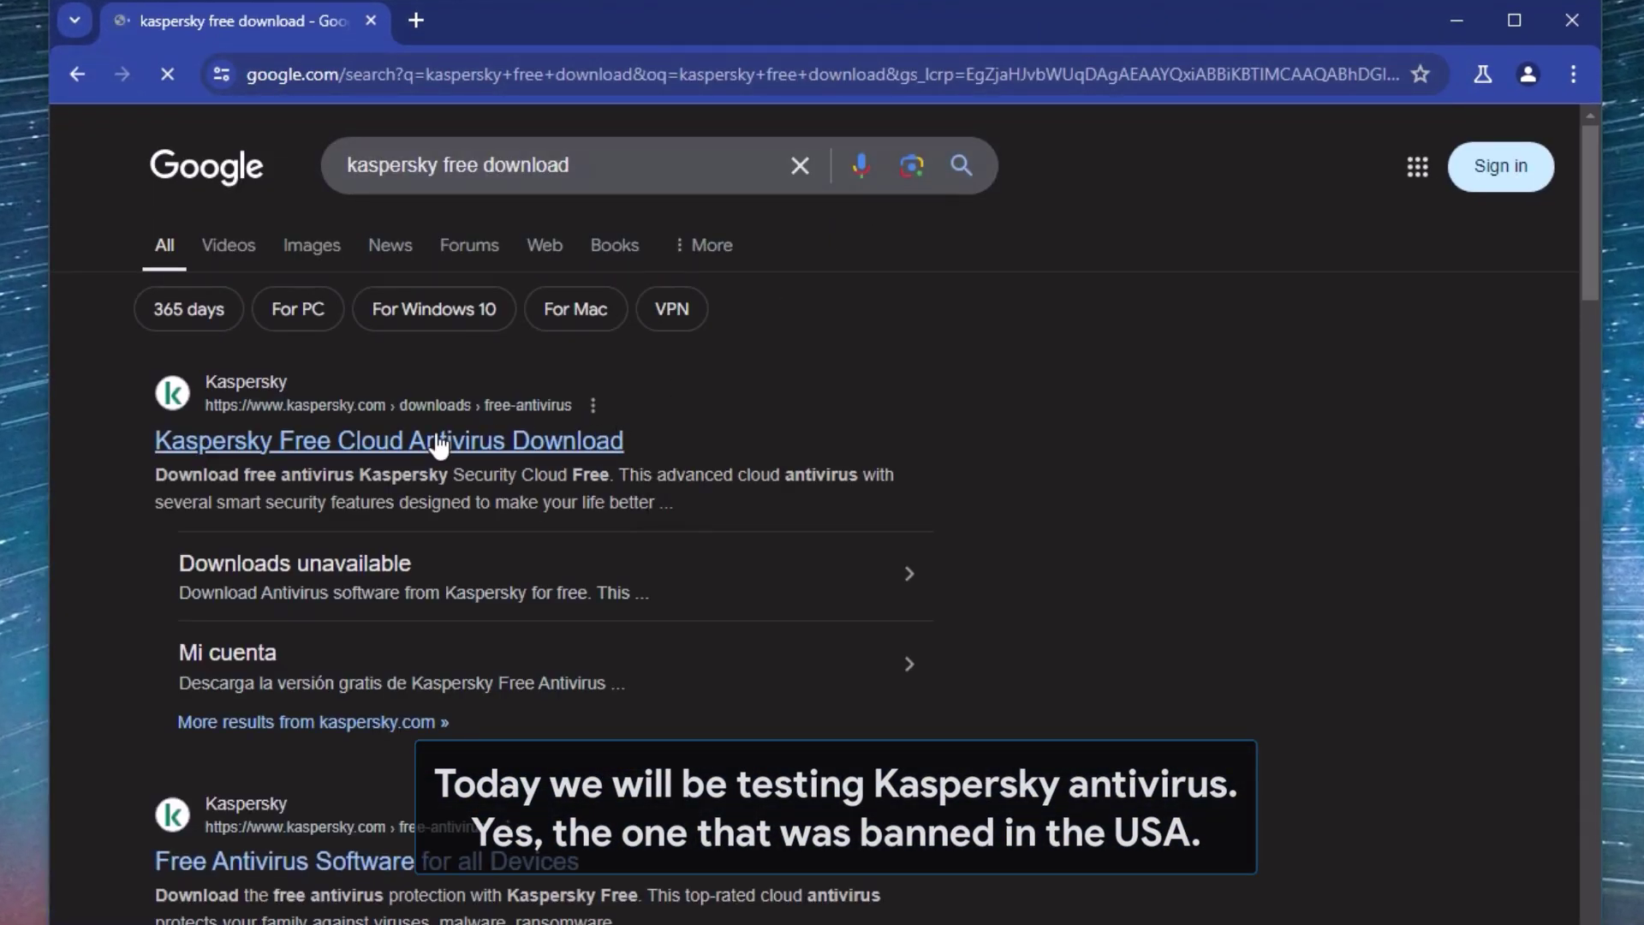
left_click(439, 442)
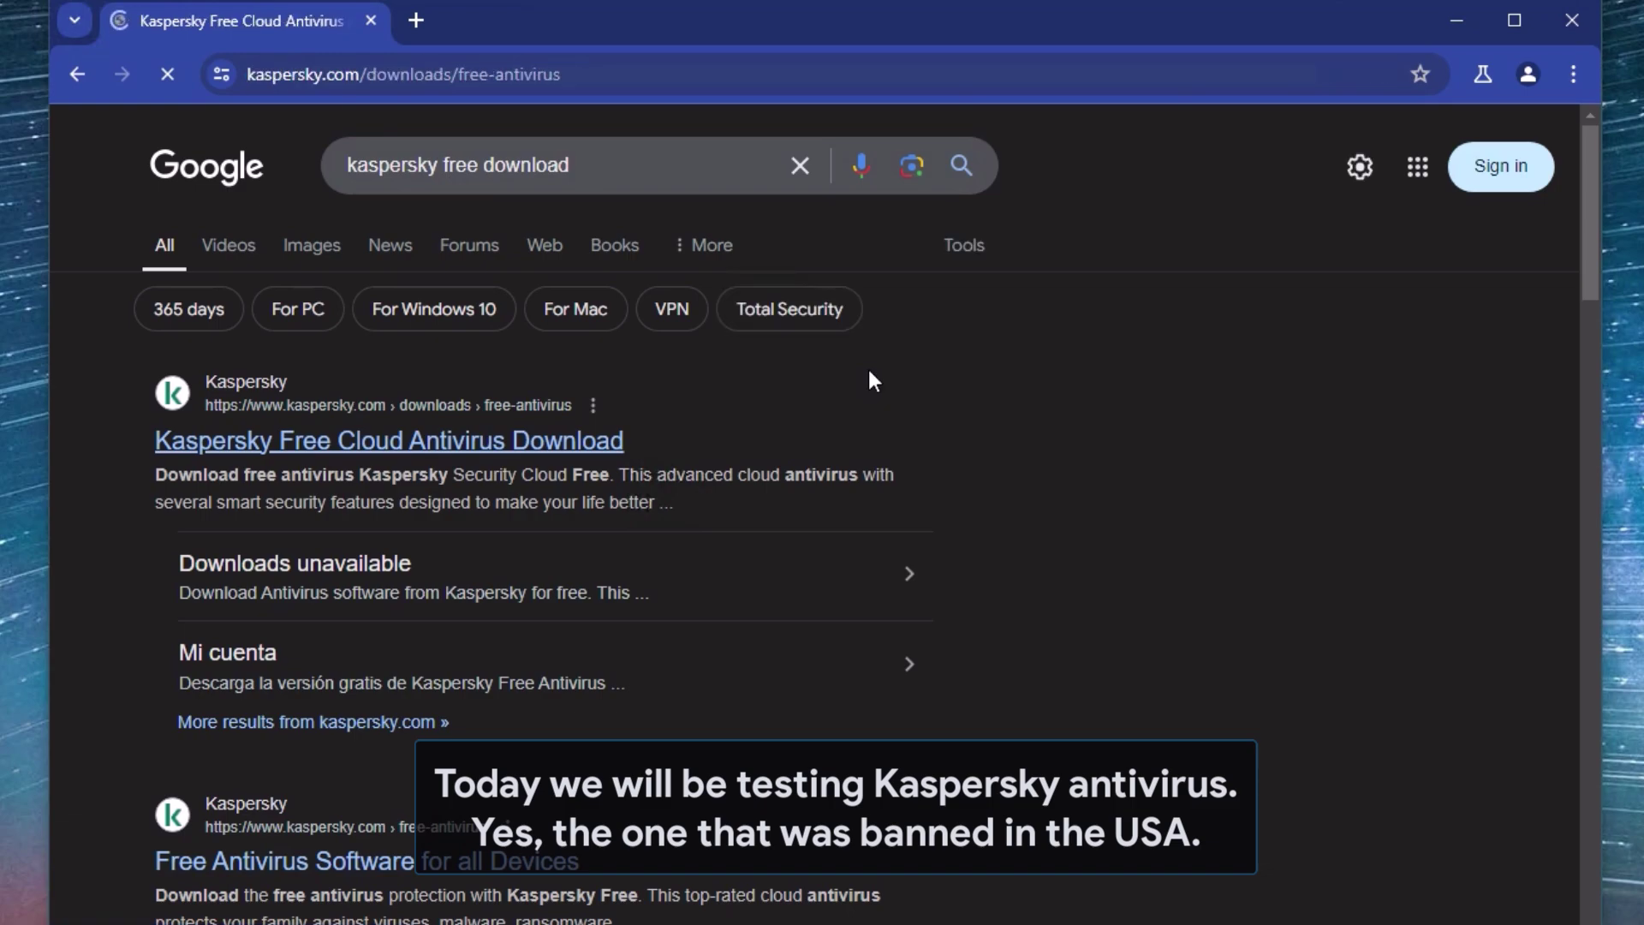
scroll(875, 392, "down", 3)
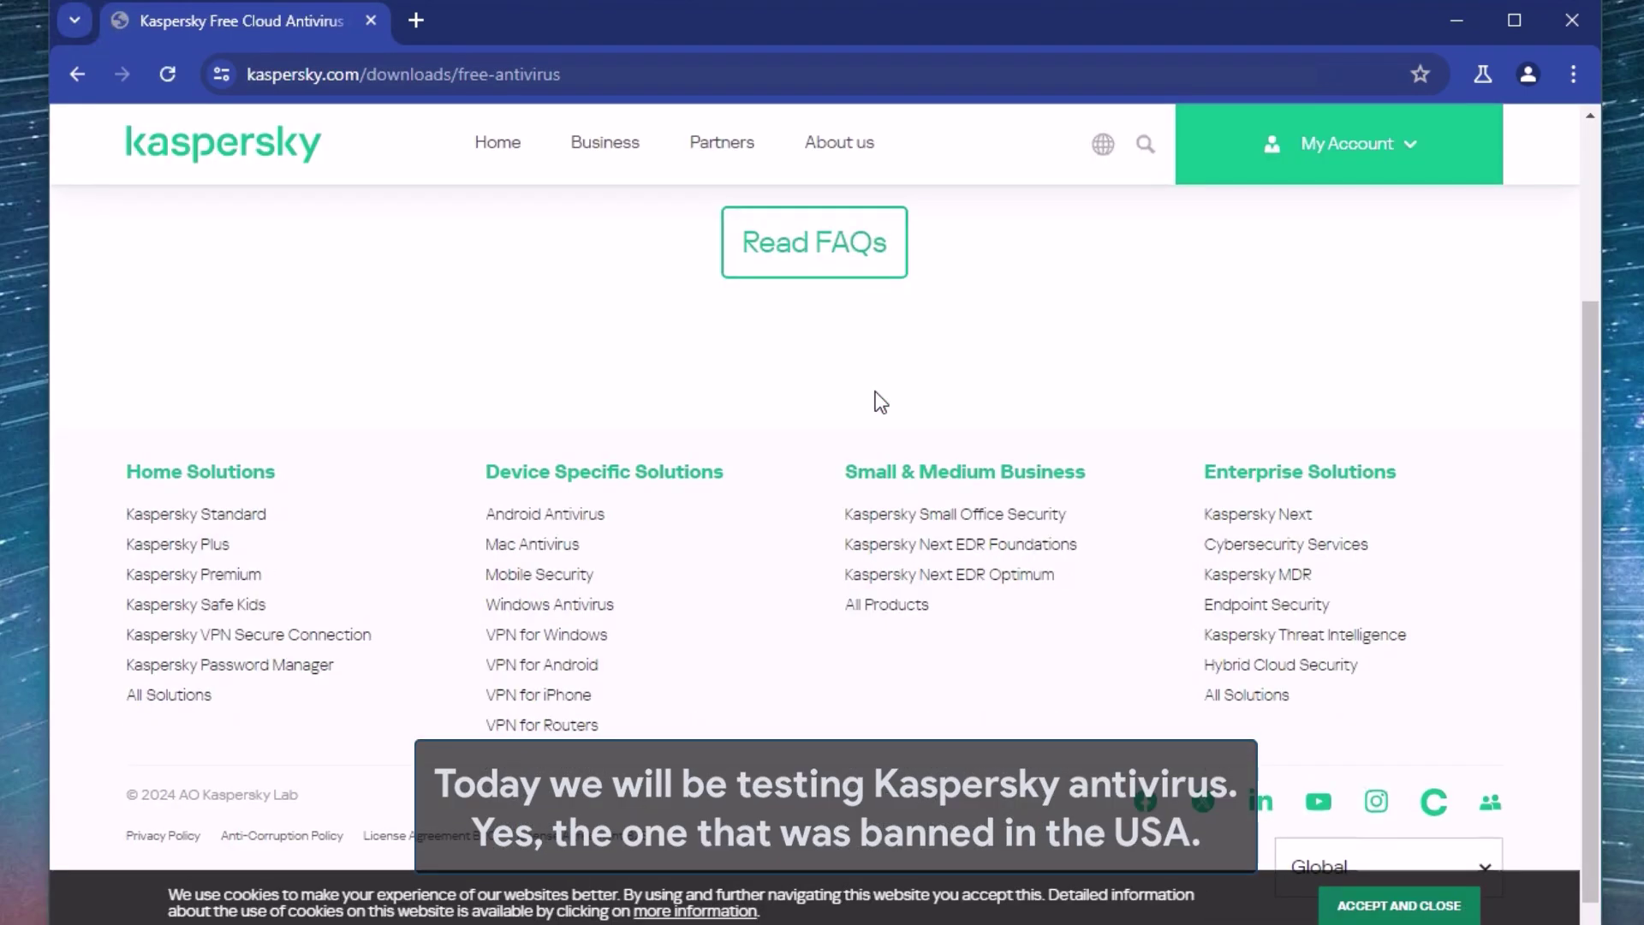
scroll(881, 401, "up", 3)
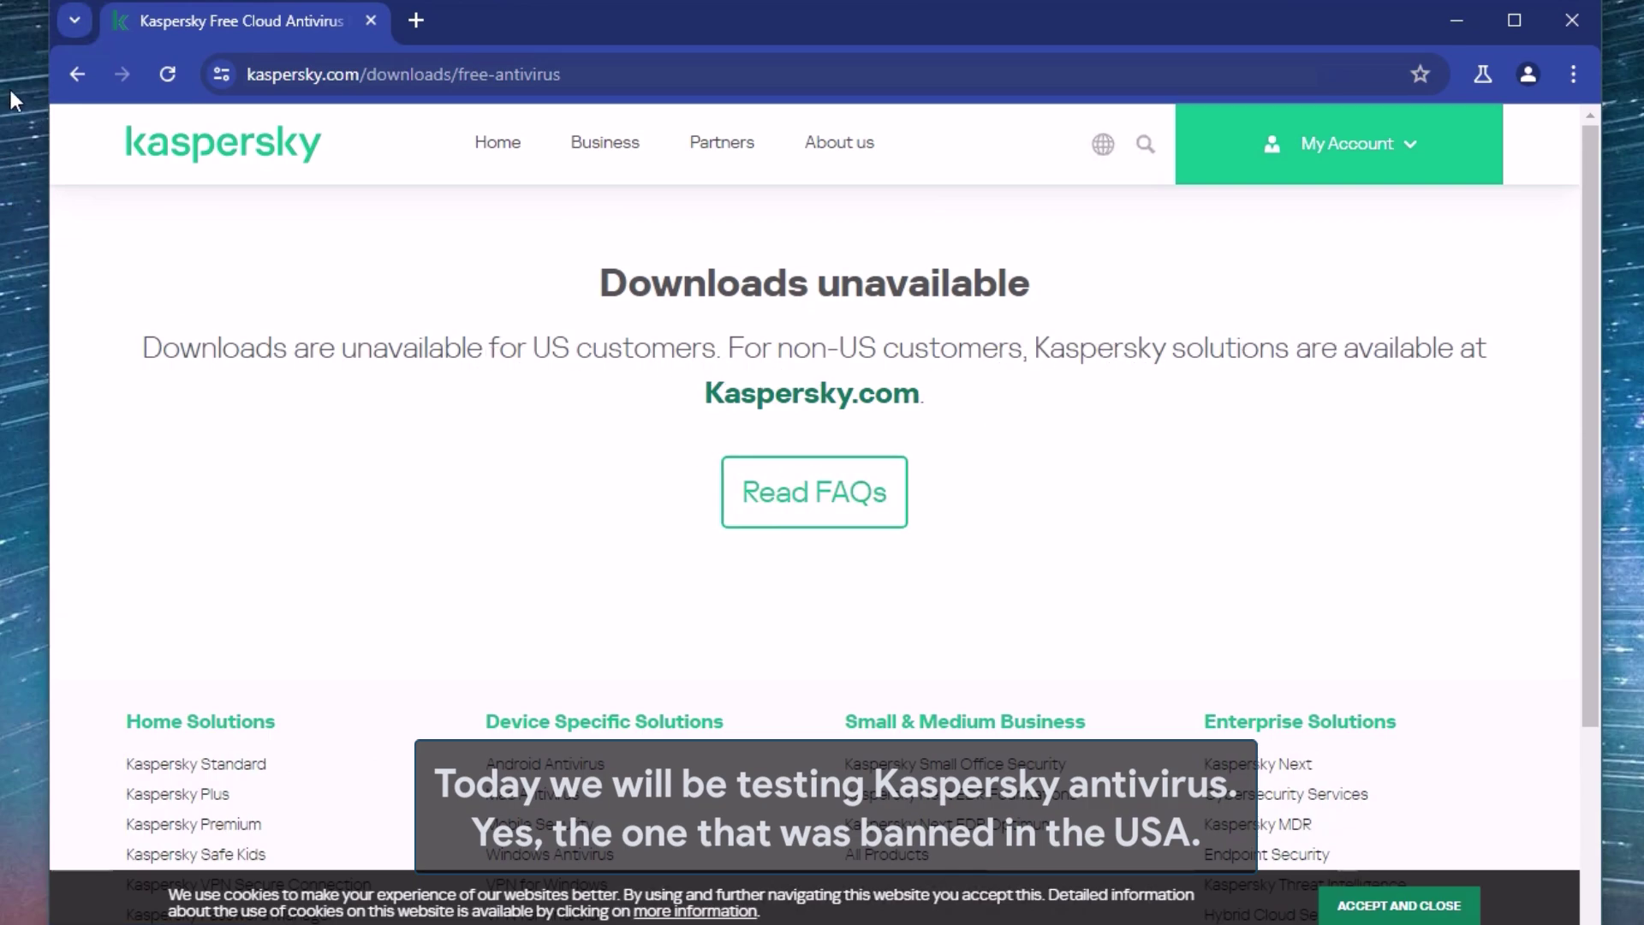
- Try the Free Antivirus Software for all Devices result, then open the Spanish kaspersky.es download page
left_click(86, 73)
scroll(769, 537, "down", 2)
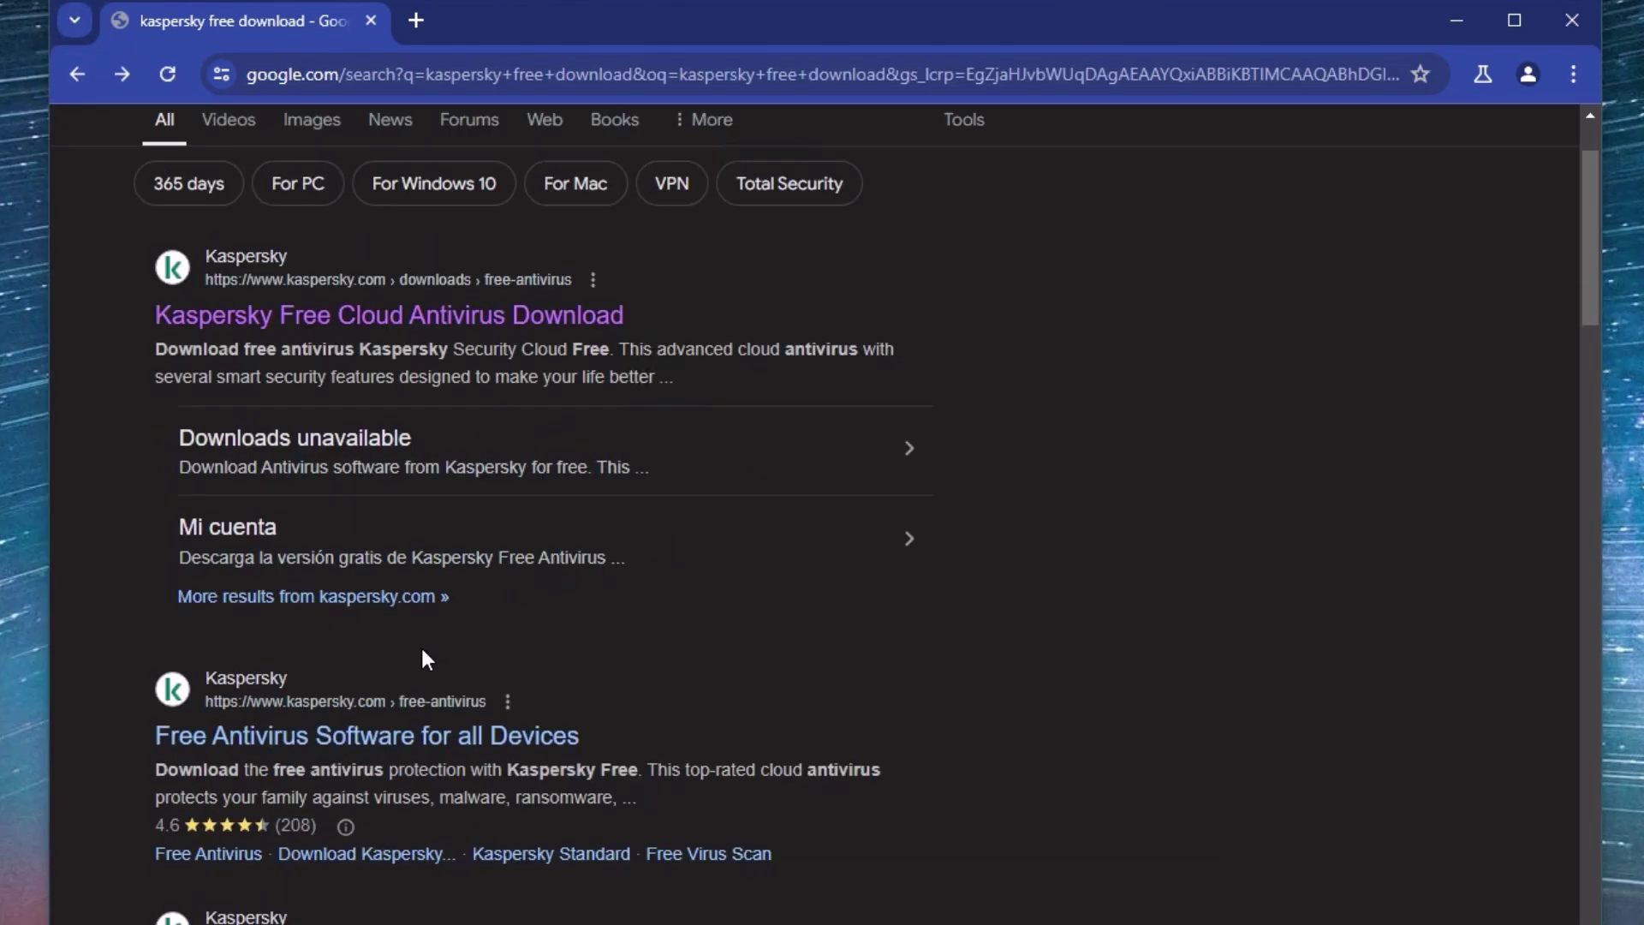
left_click(431, 754)
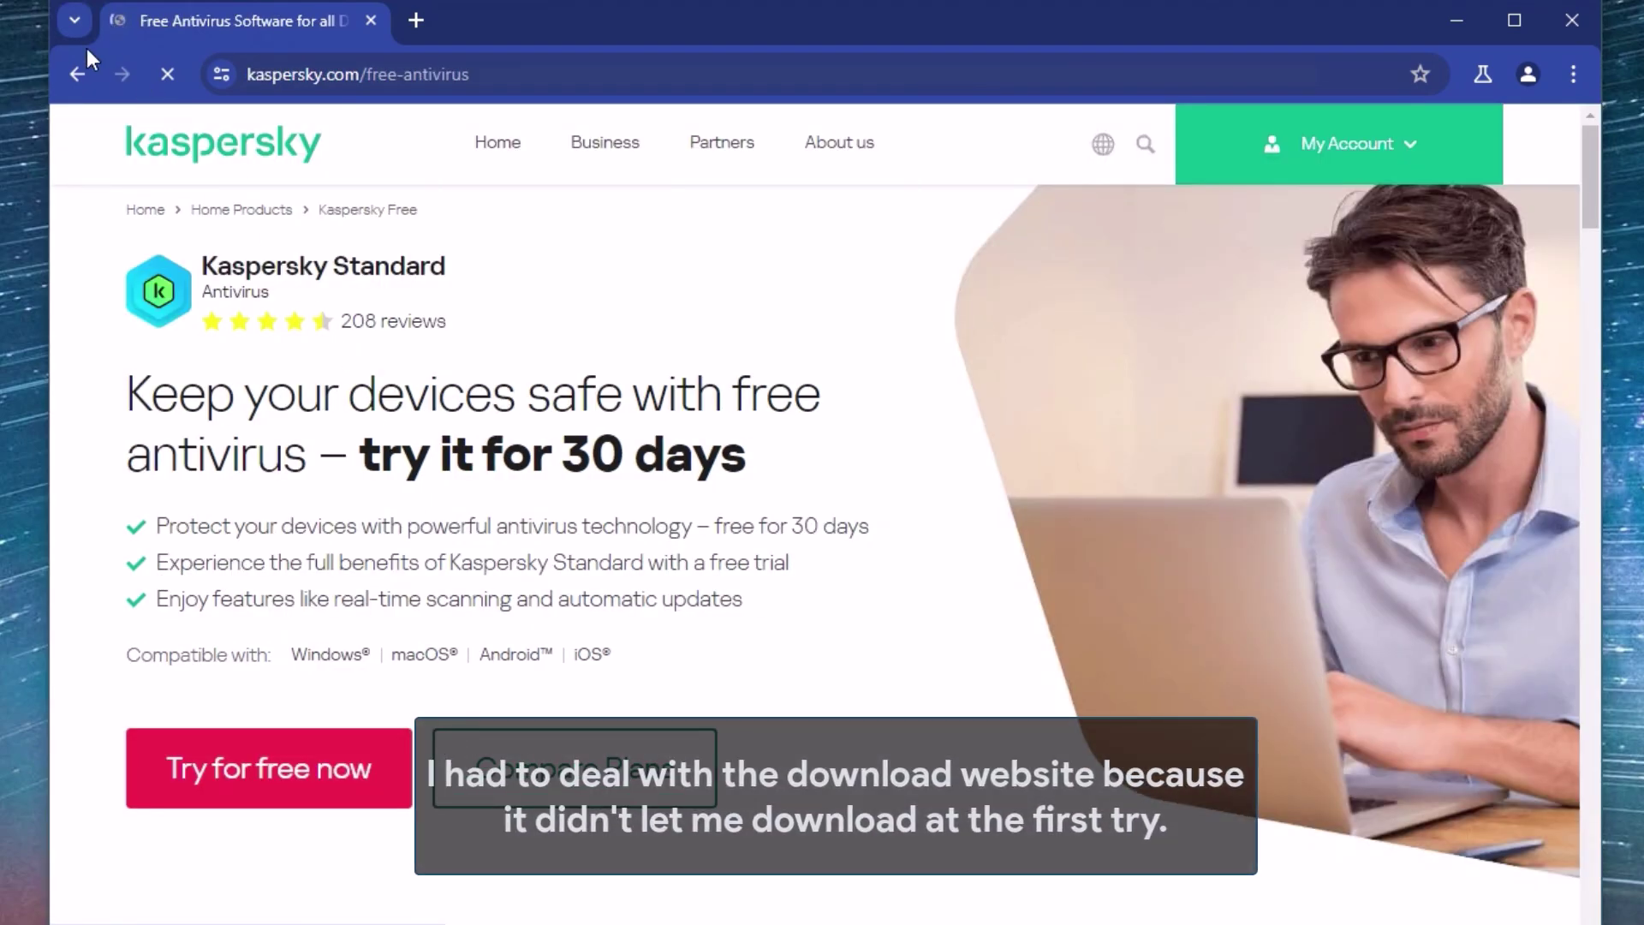
left_click(79, 73)
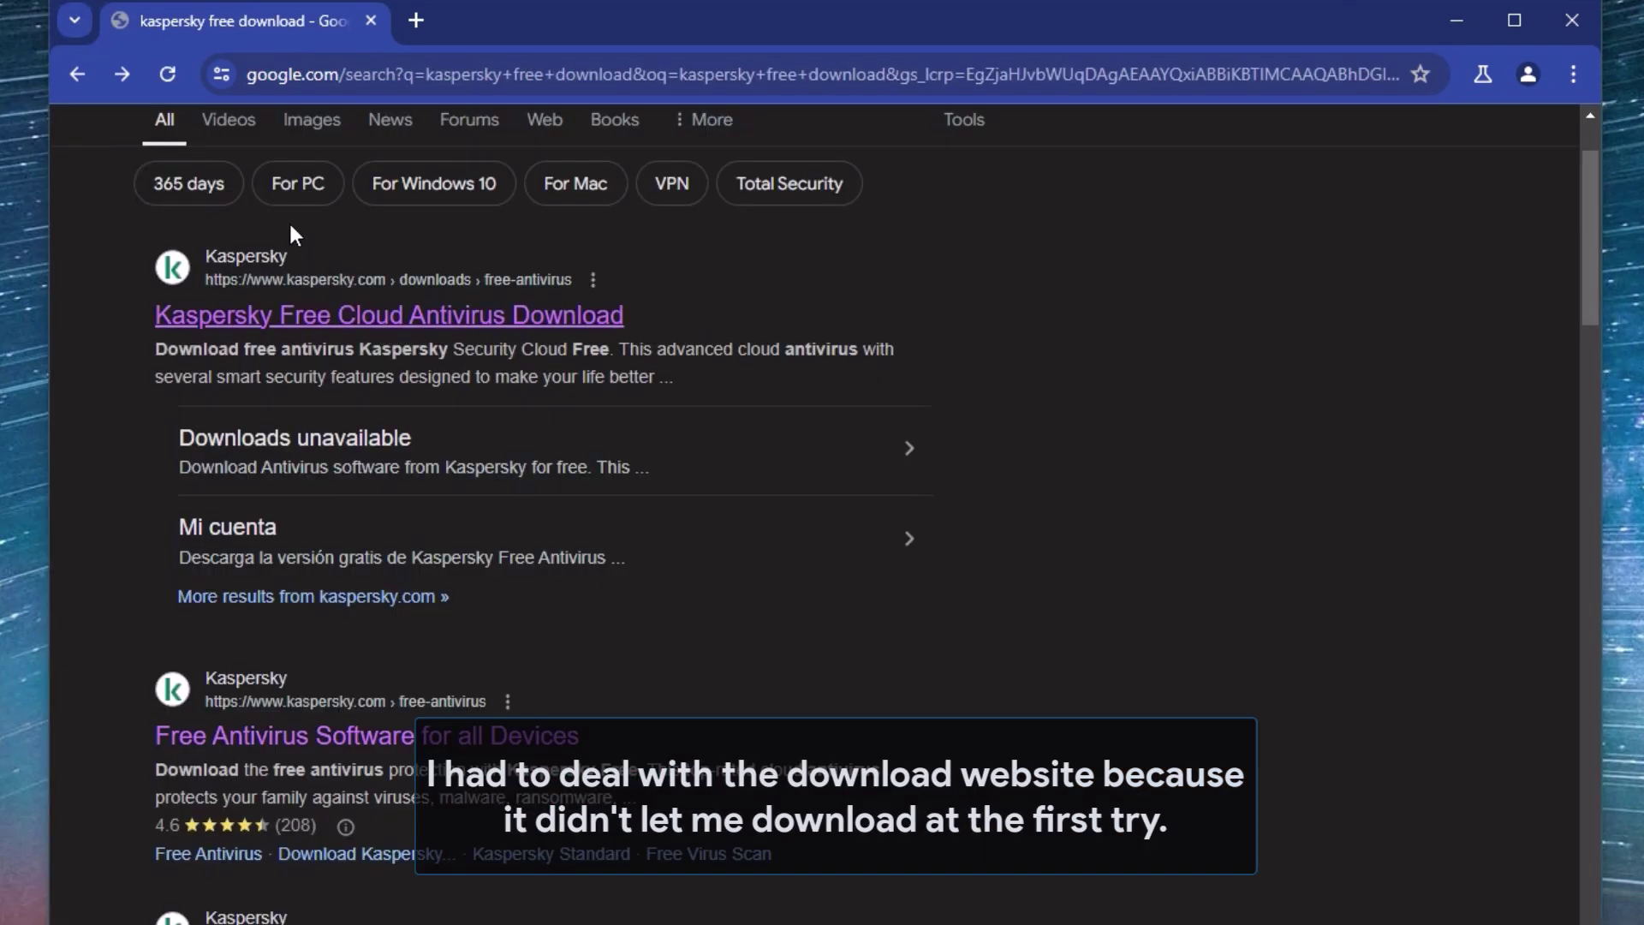
scroll(421, 400, "down", 3)
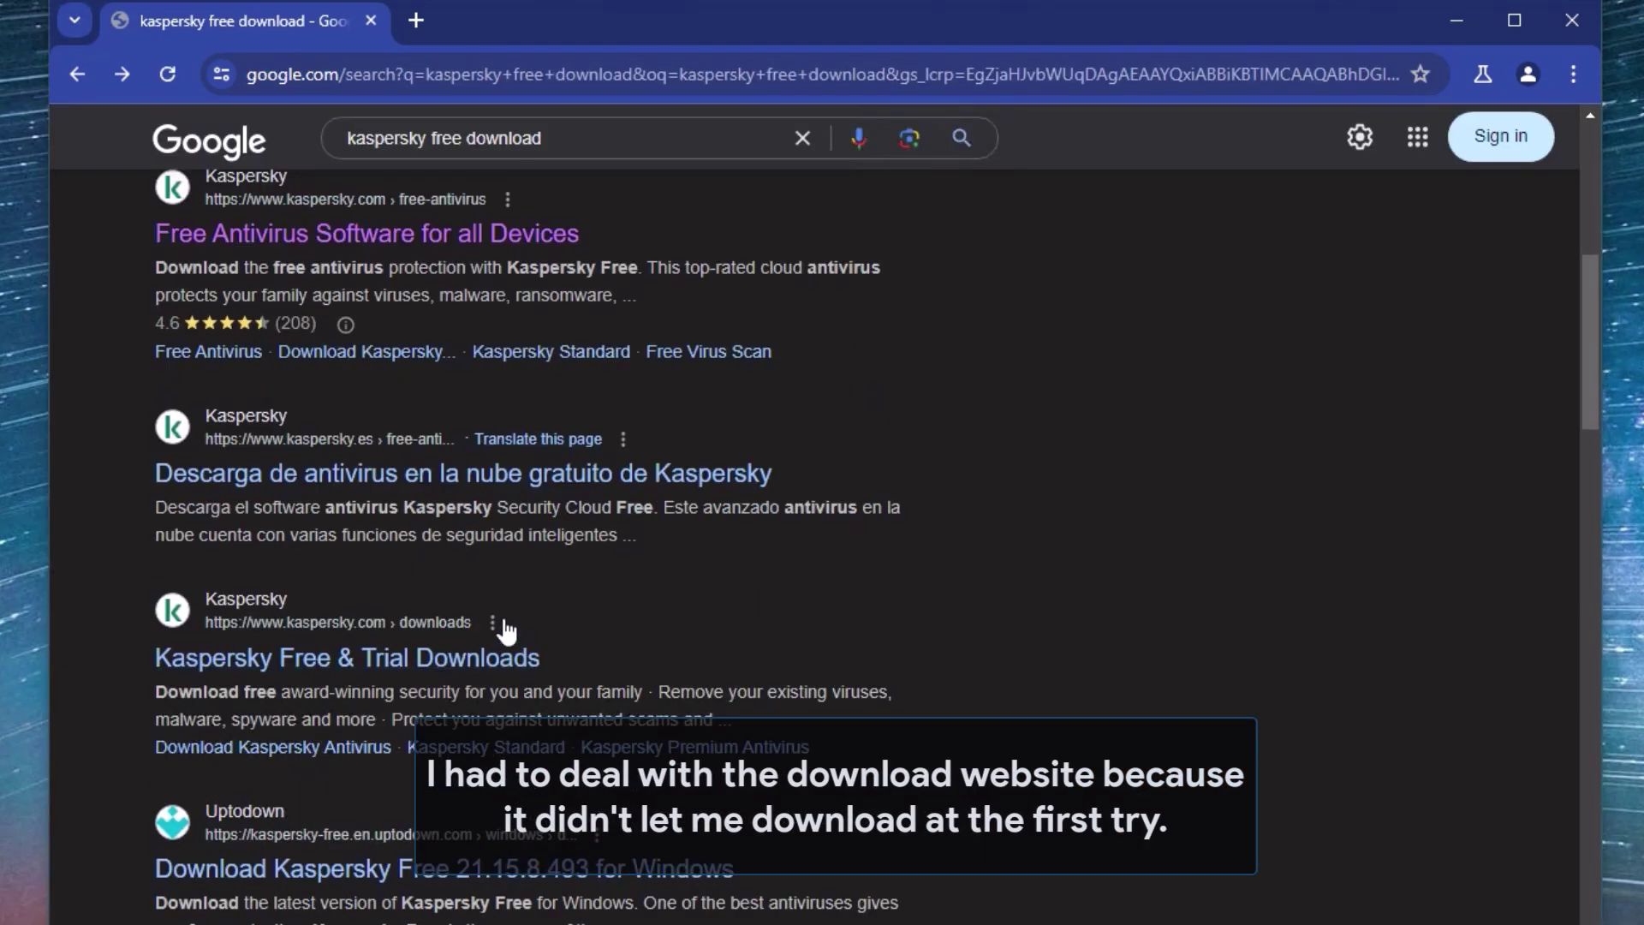
left_click(514, 481)
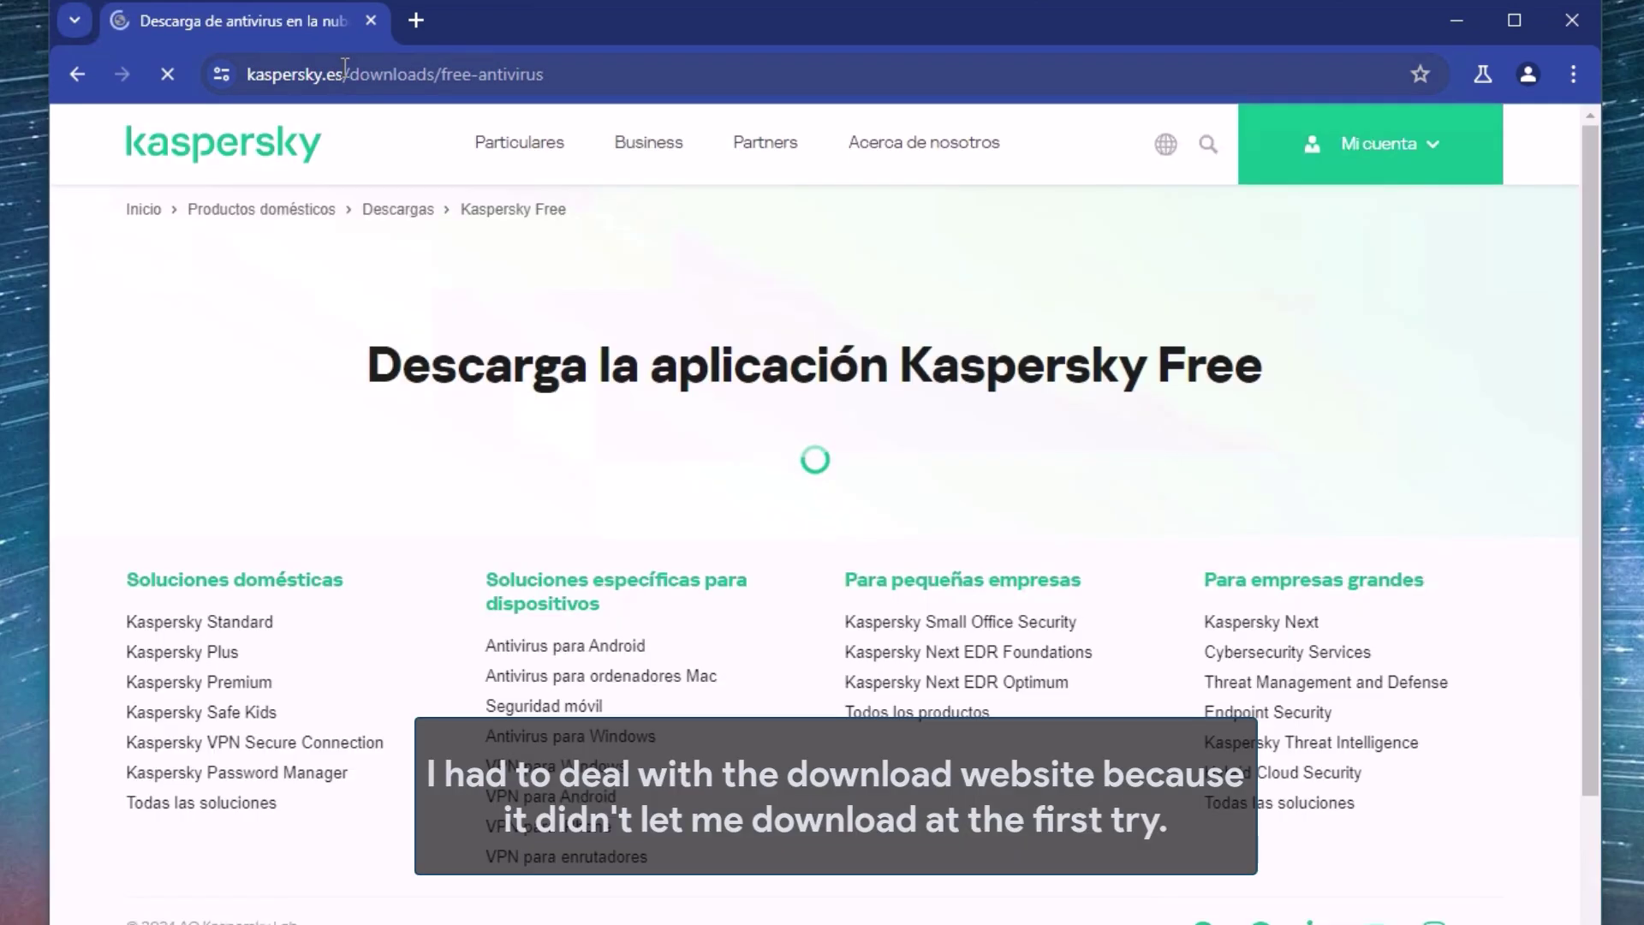
- Try the .com page, then start and cancel the installer download from the Spanish page
left_click(333, 72)
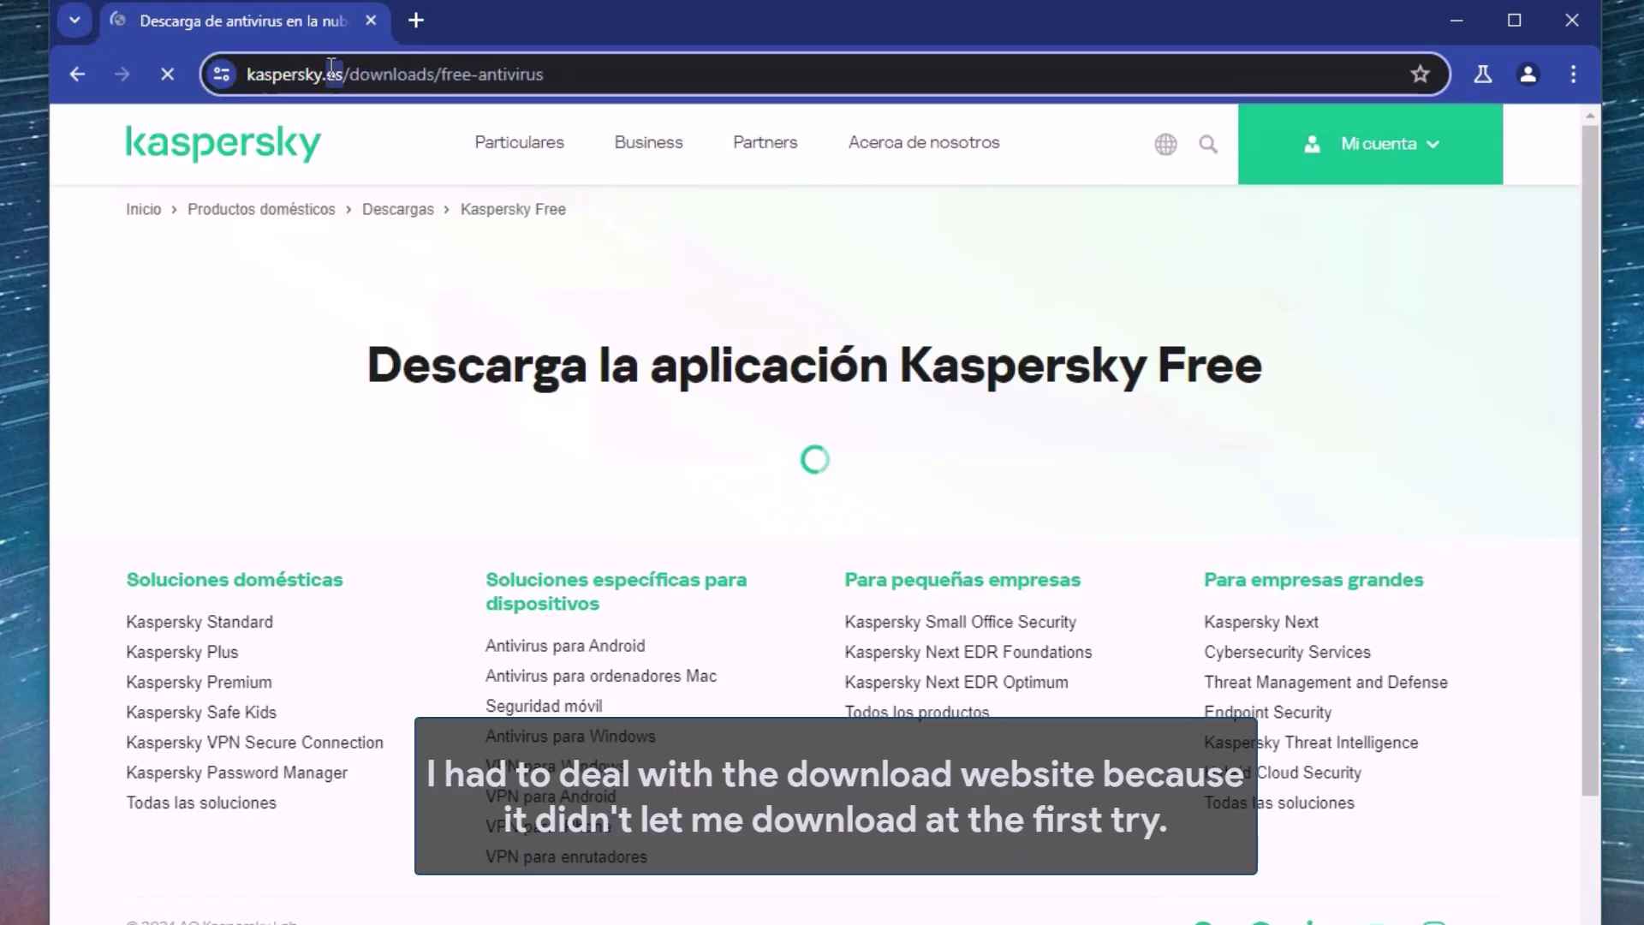
type("com")
key("Return")
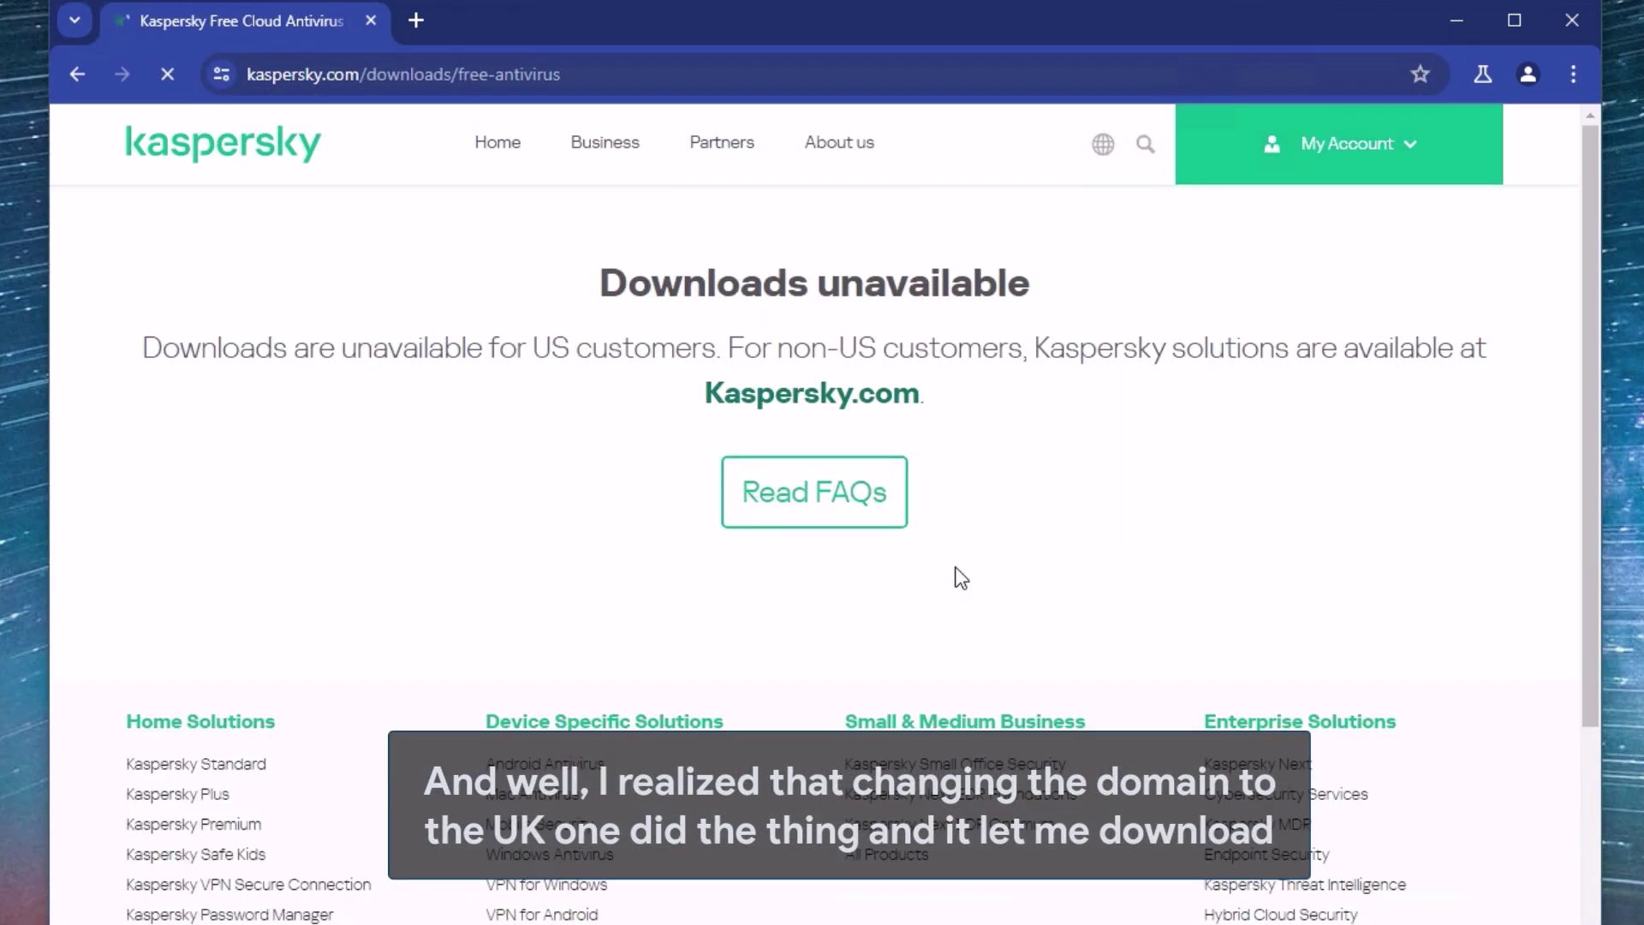
left_click(74, 72)
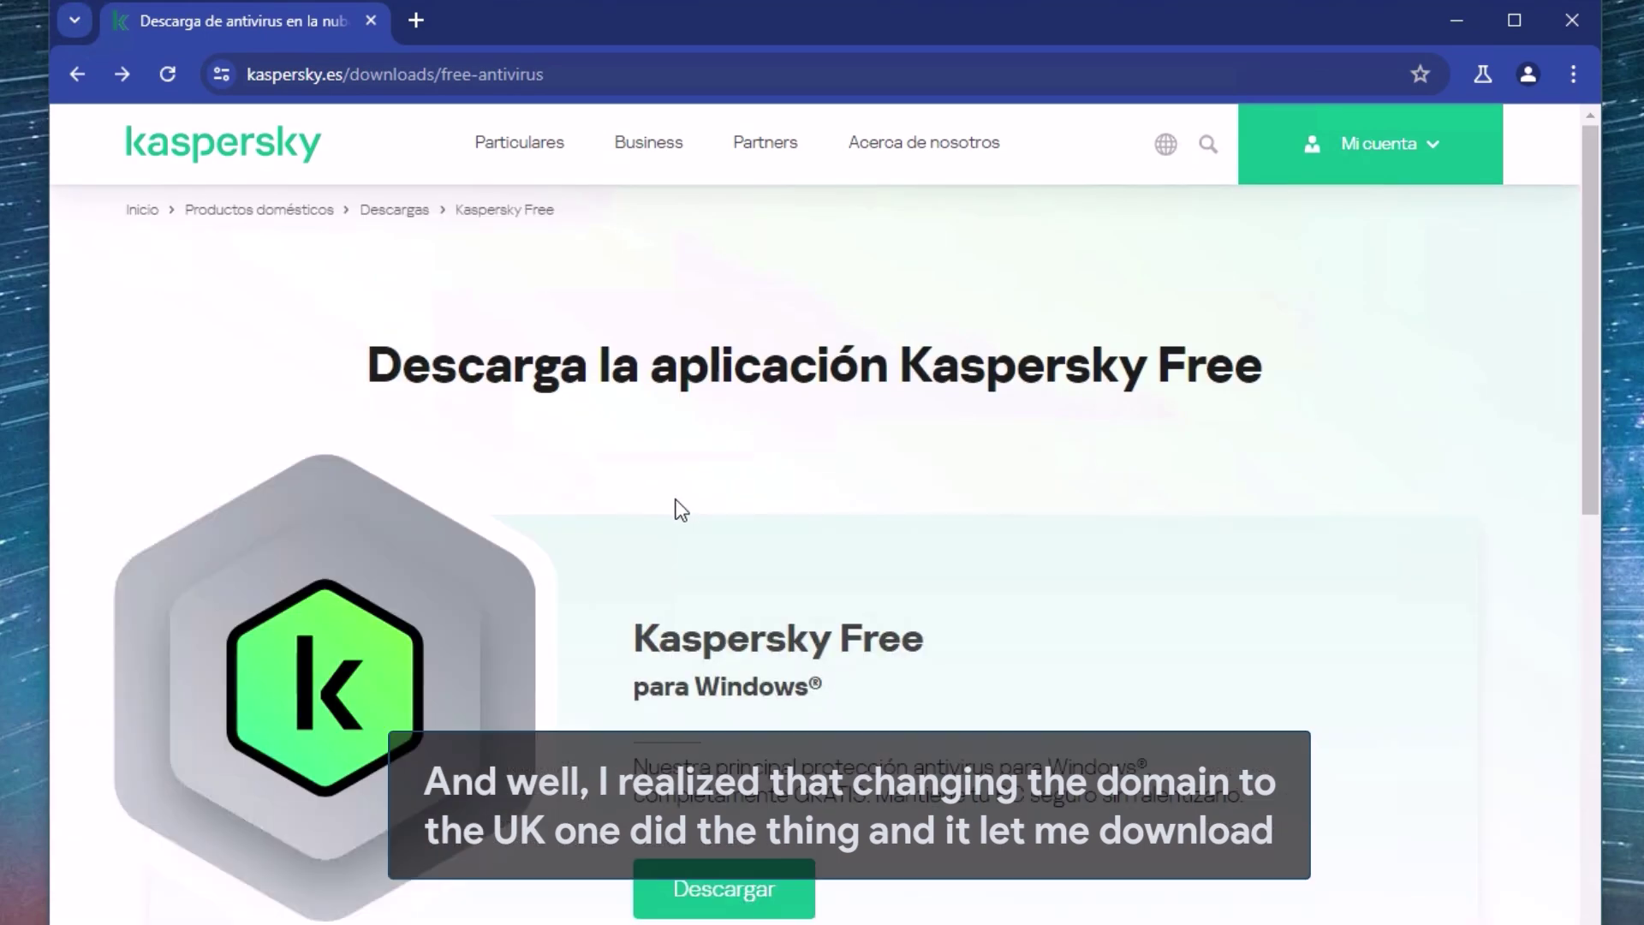
scroll(679, 507, "down", 5)
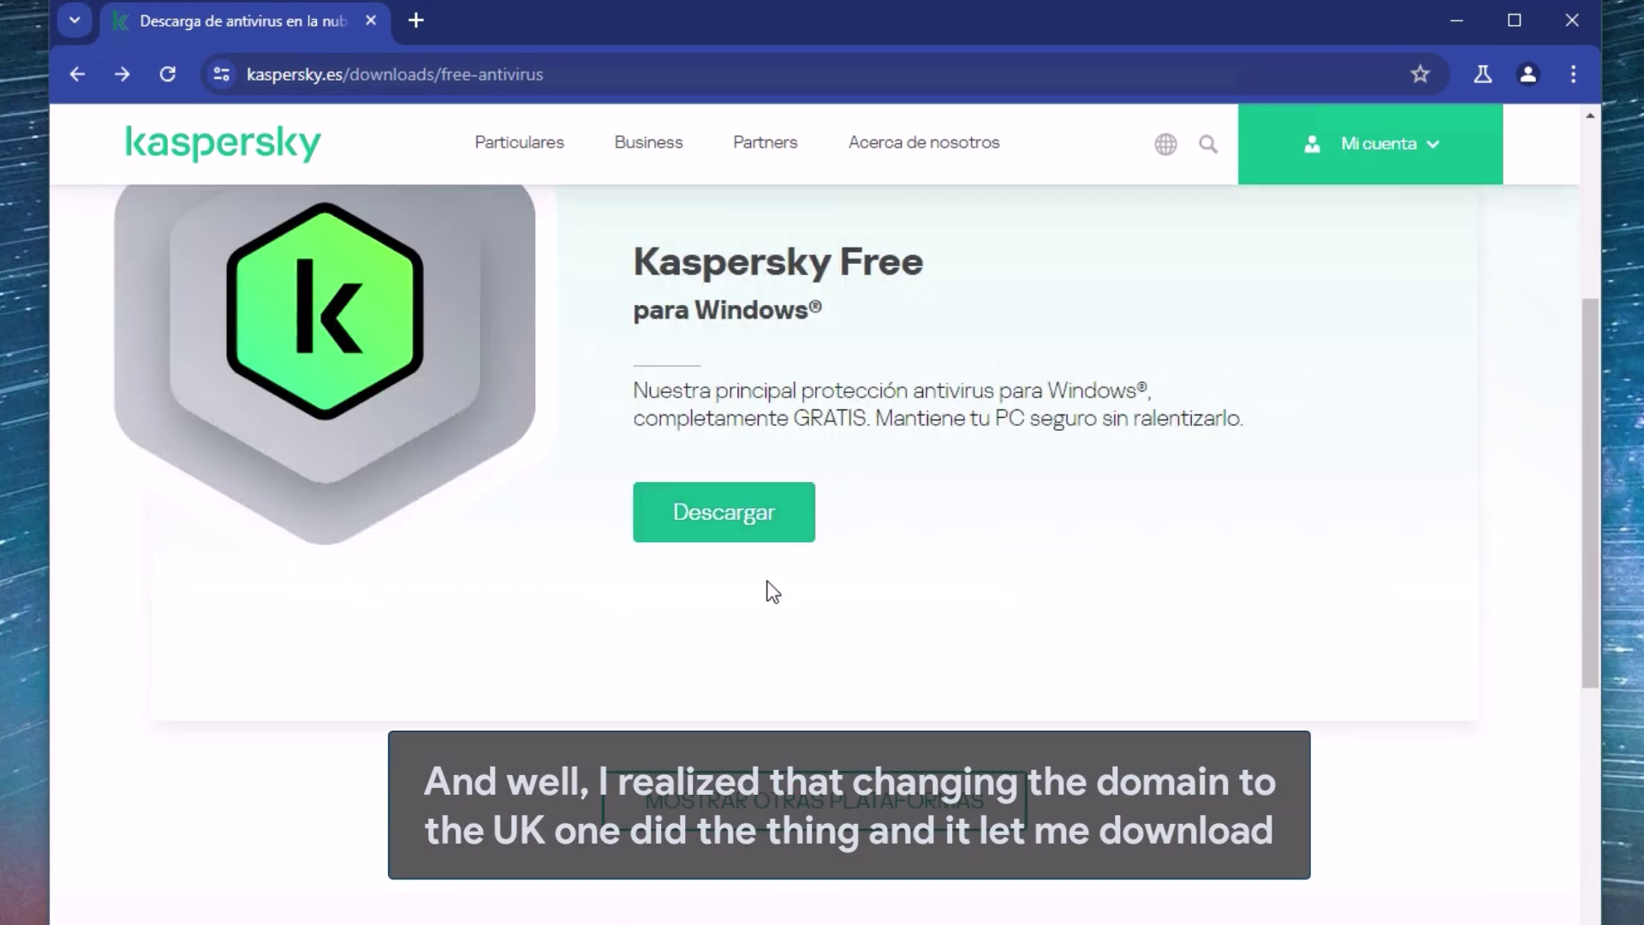
left_click(771, 528)
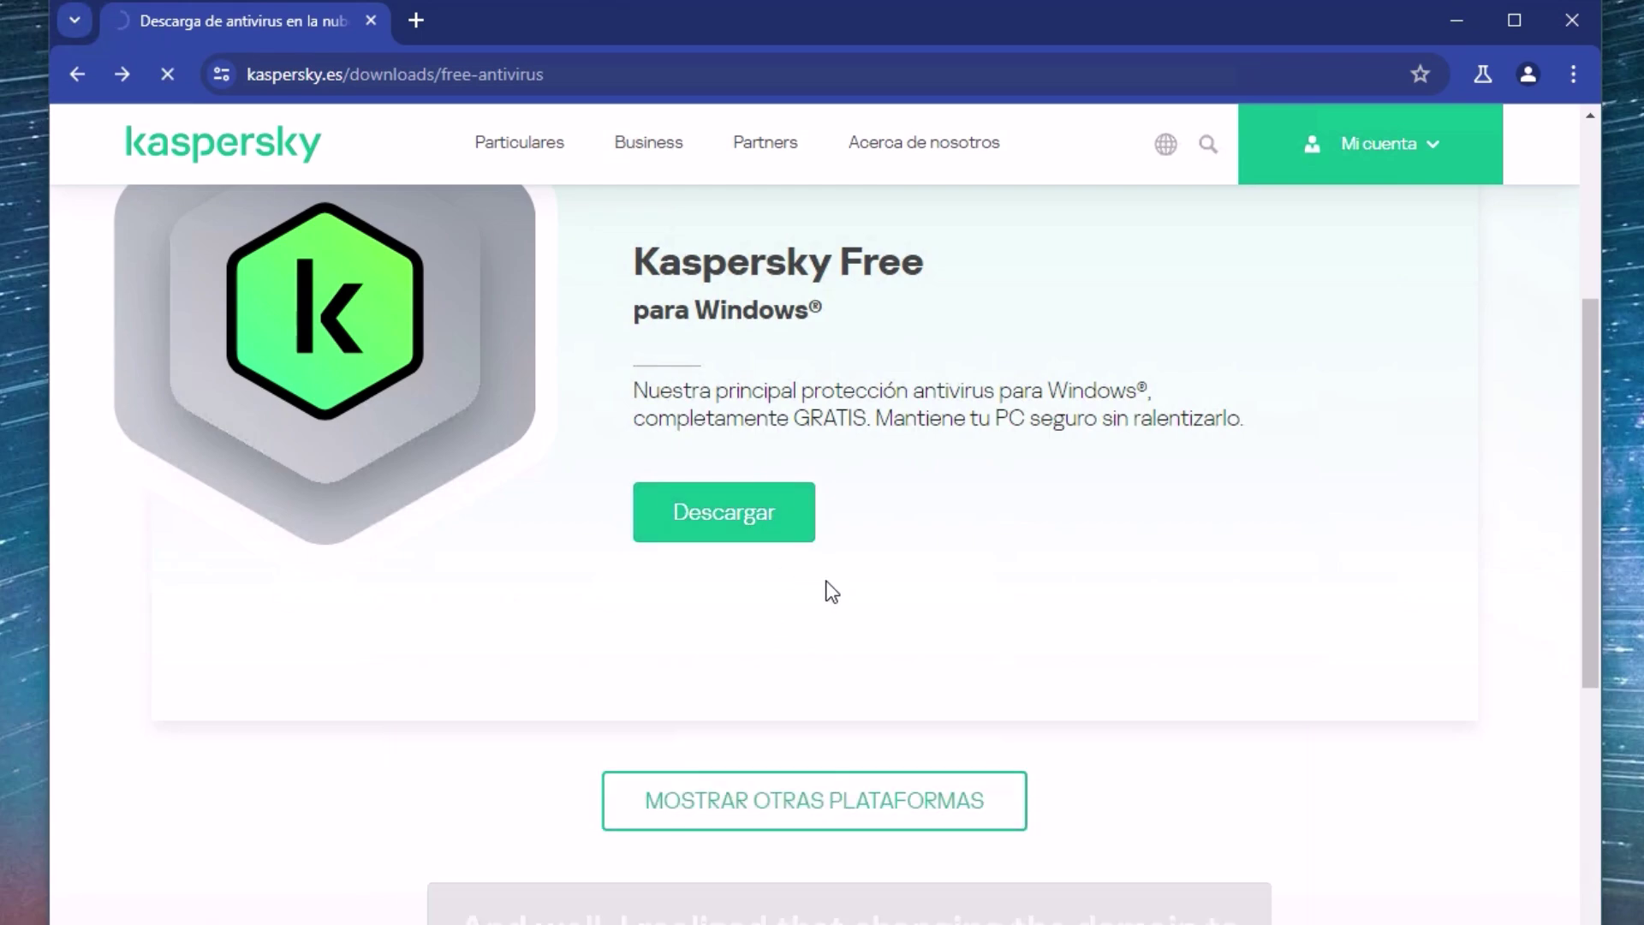
left_click(1484, 74)
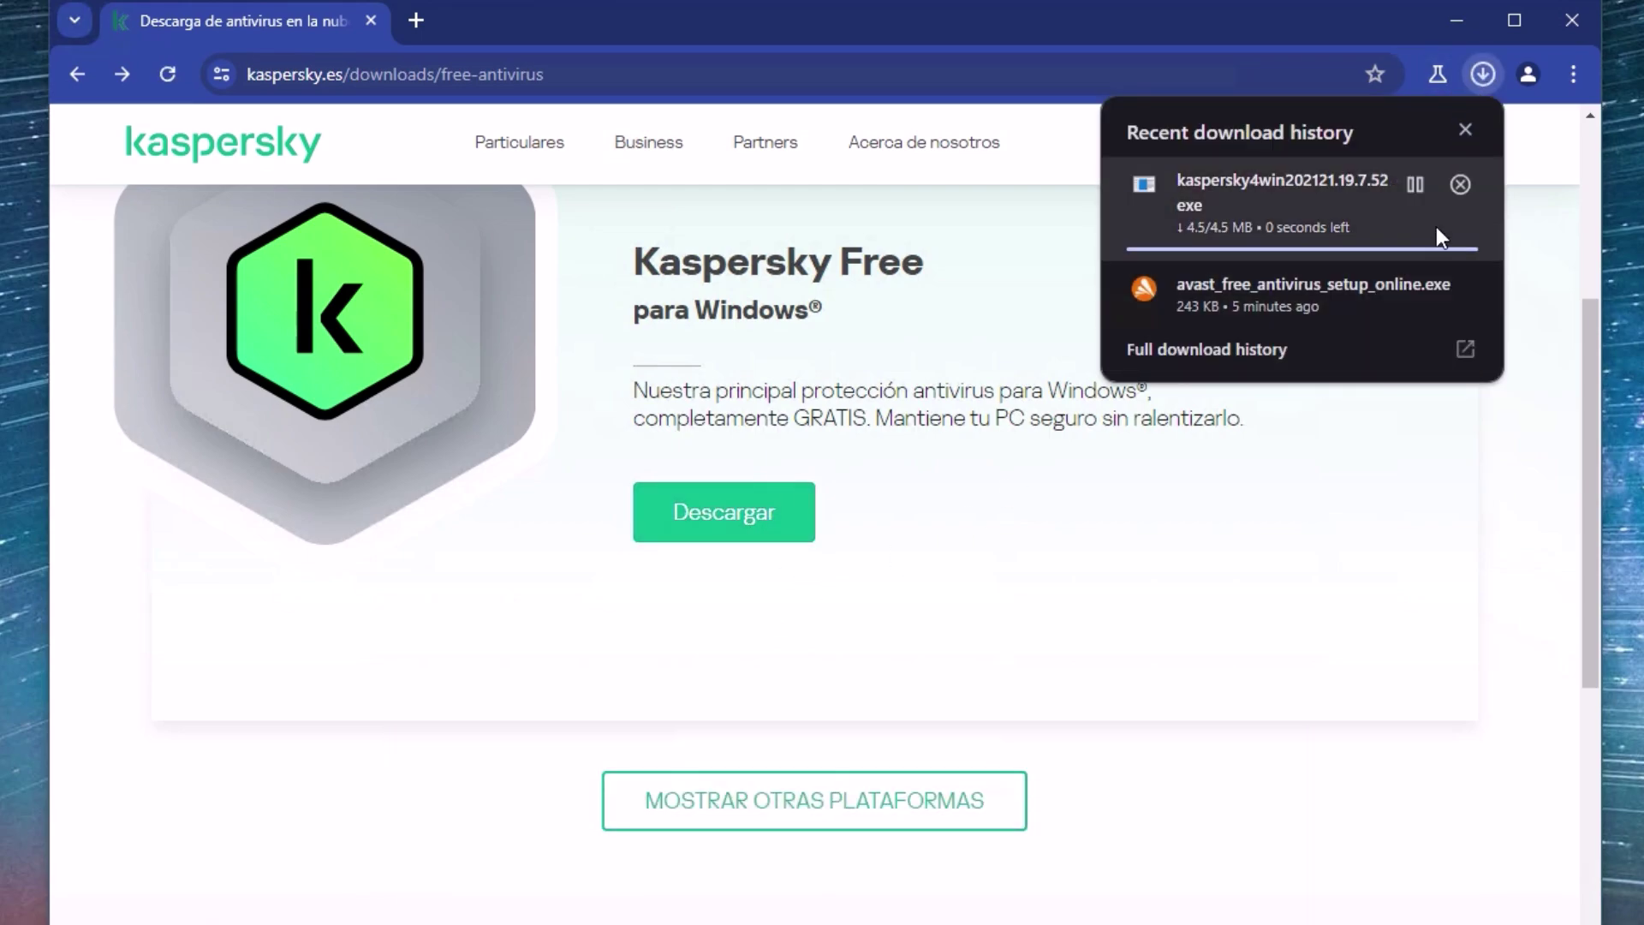
left_click(1461, 180)
- Search 'Kaspersky uk' and load the kaspersky.co.uk Kaspersky Free download page
key("ctrl+l")
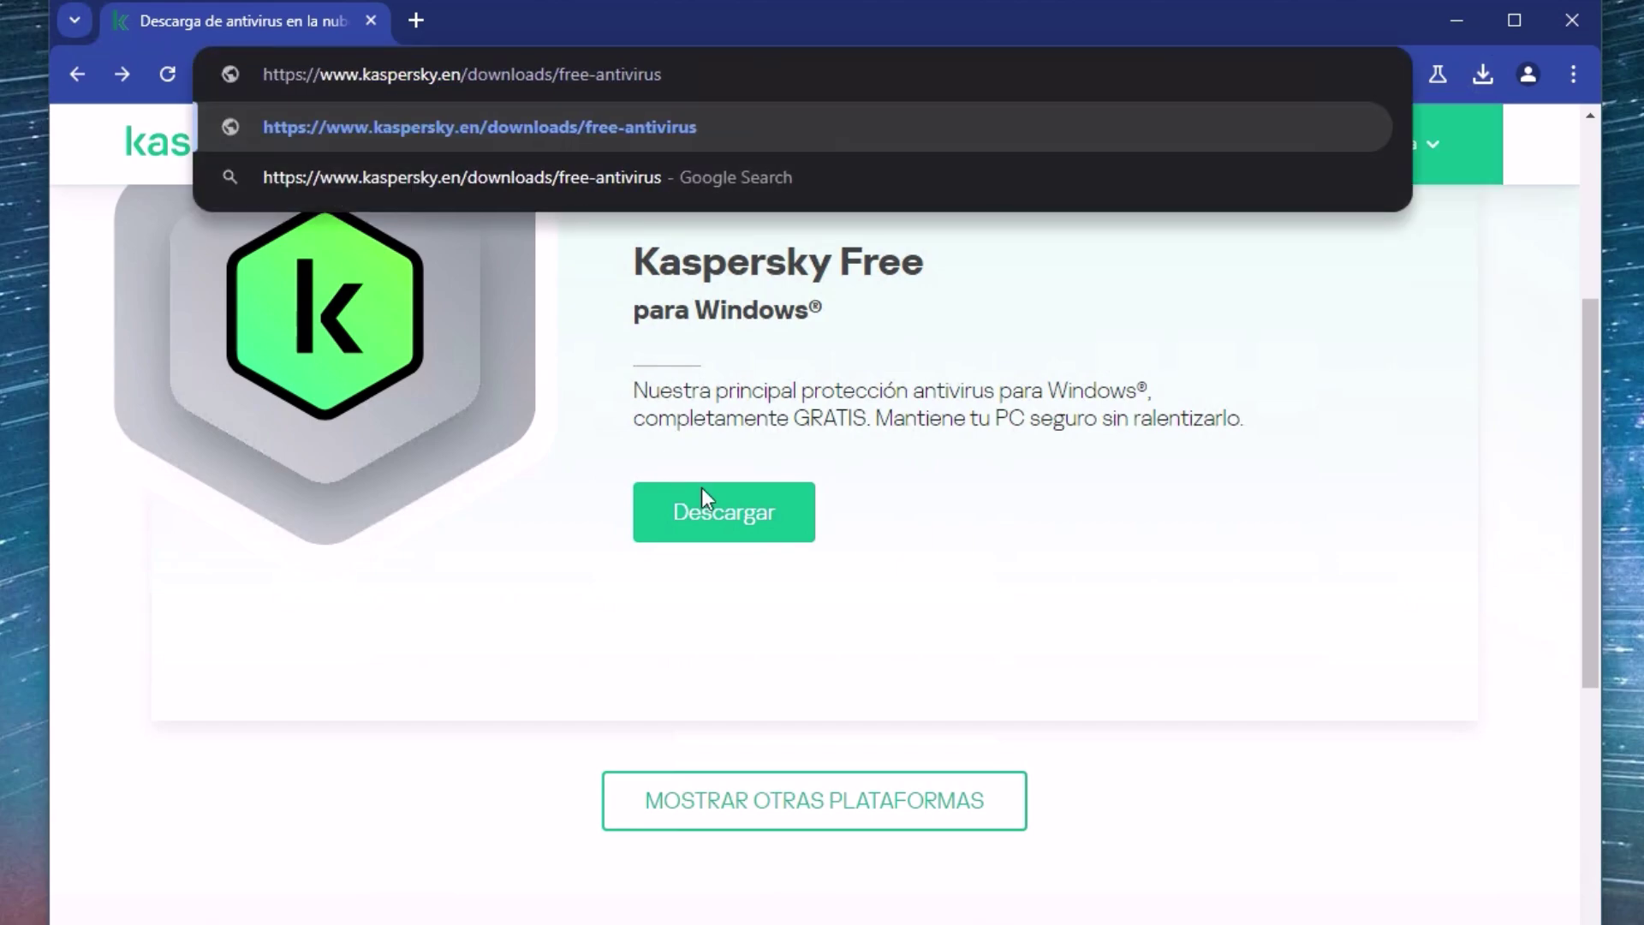
key("Return")
left_click(417, 21)
type("Kaspers")
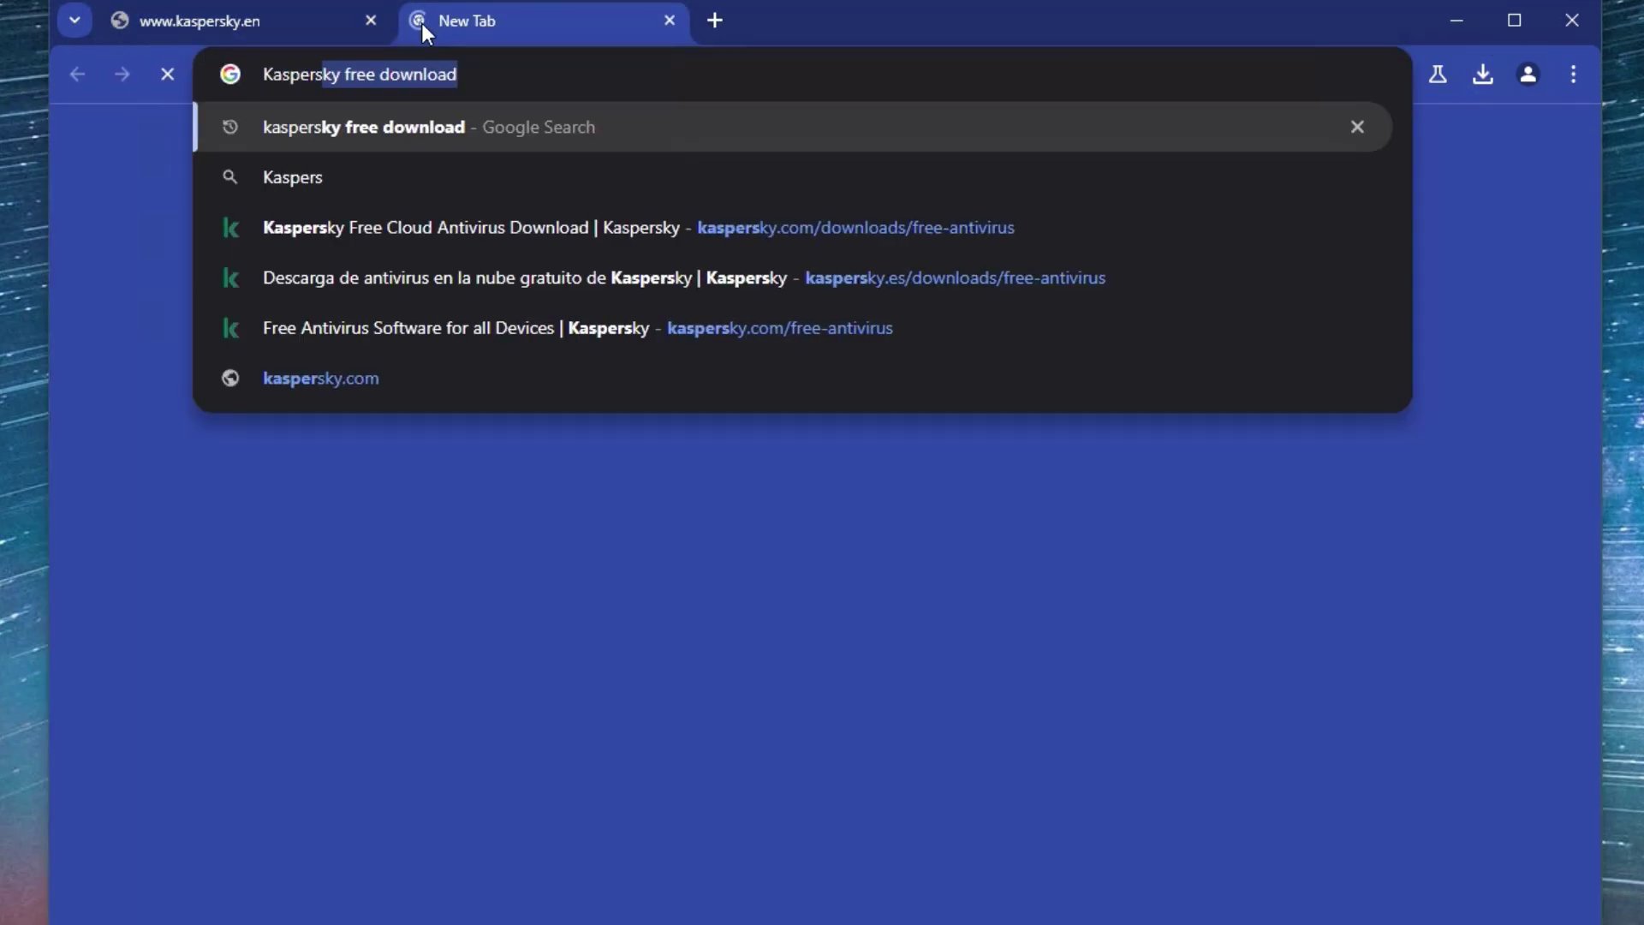
type("ky uk")
key("Return")
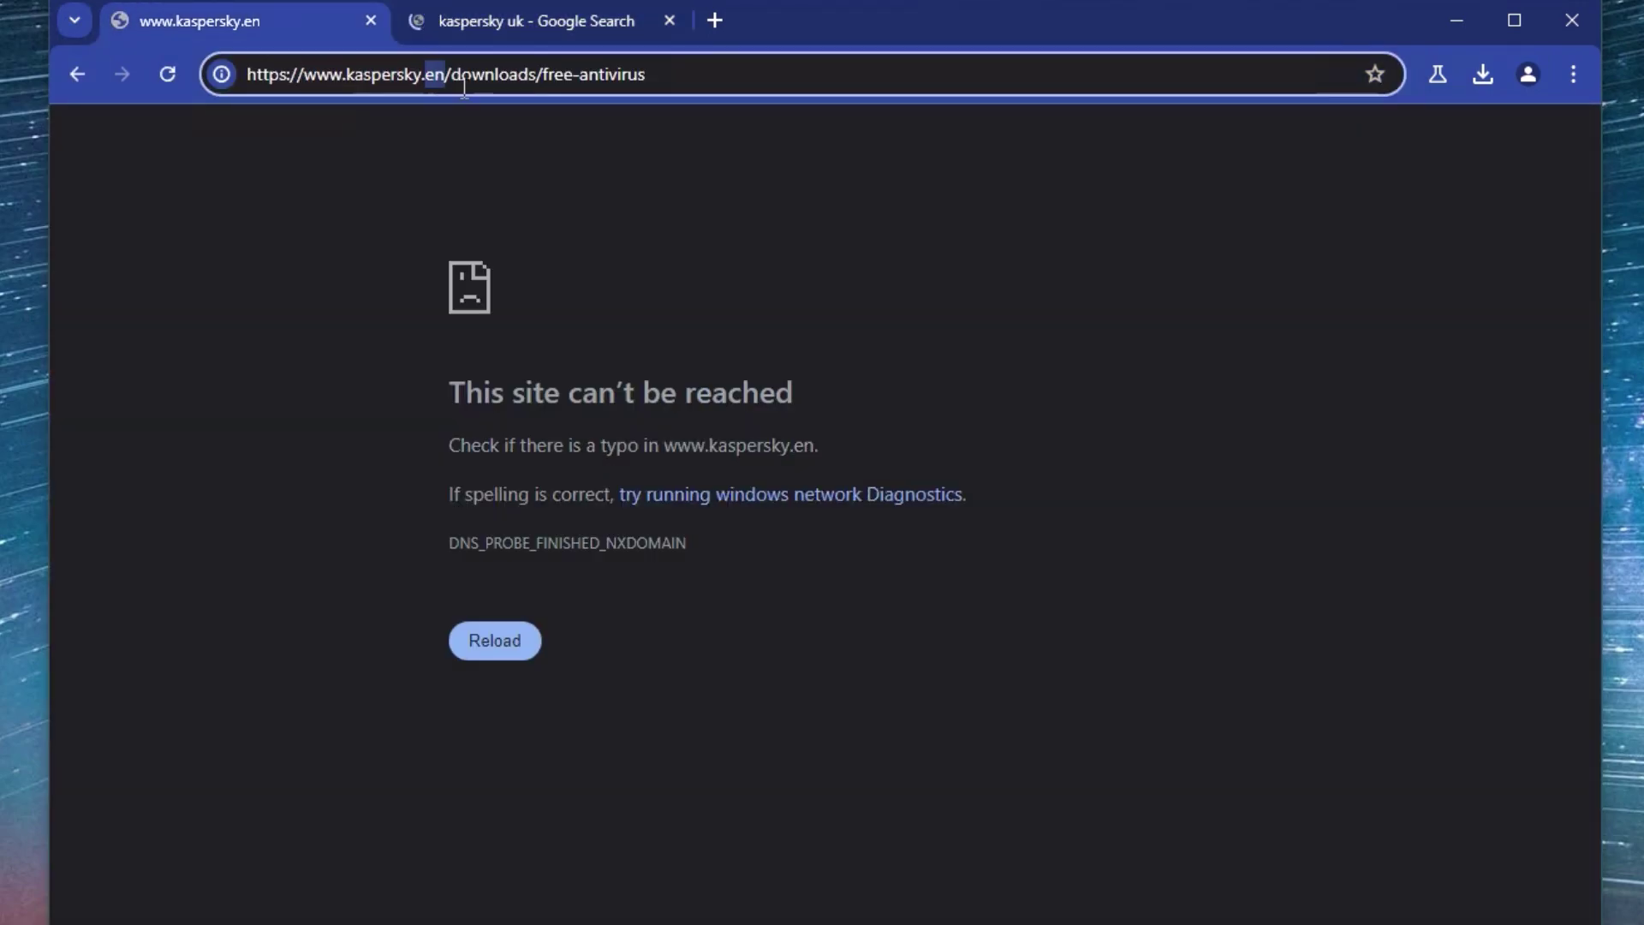
type("co.uk")
key("Return")
left_click(670, 21)
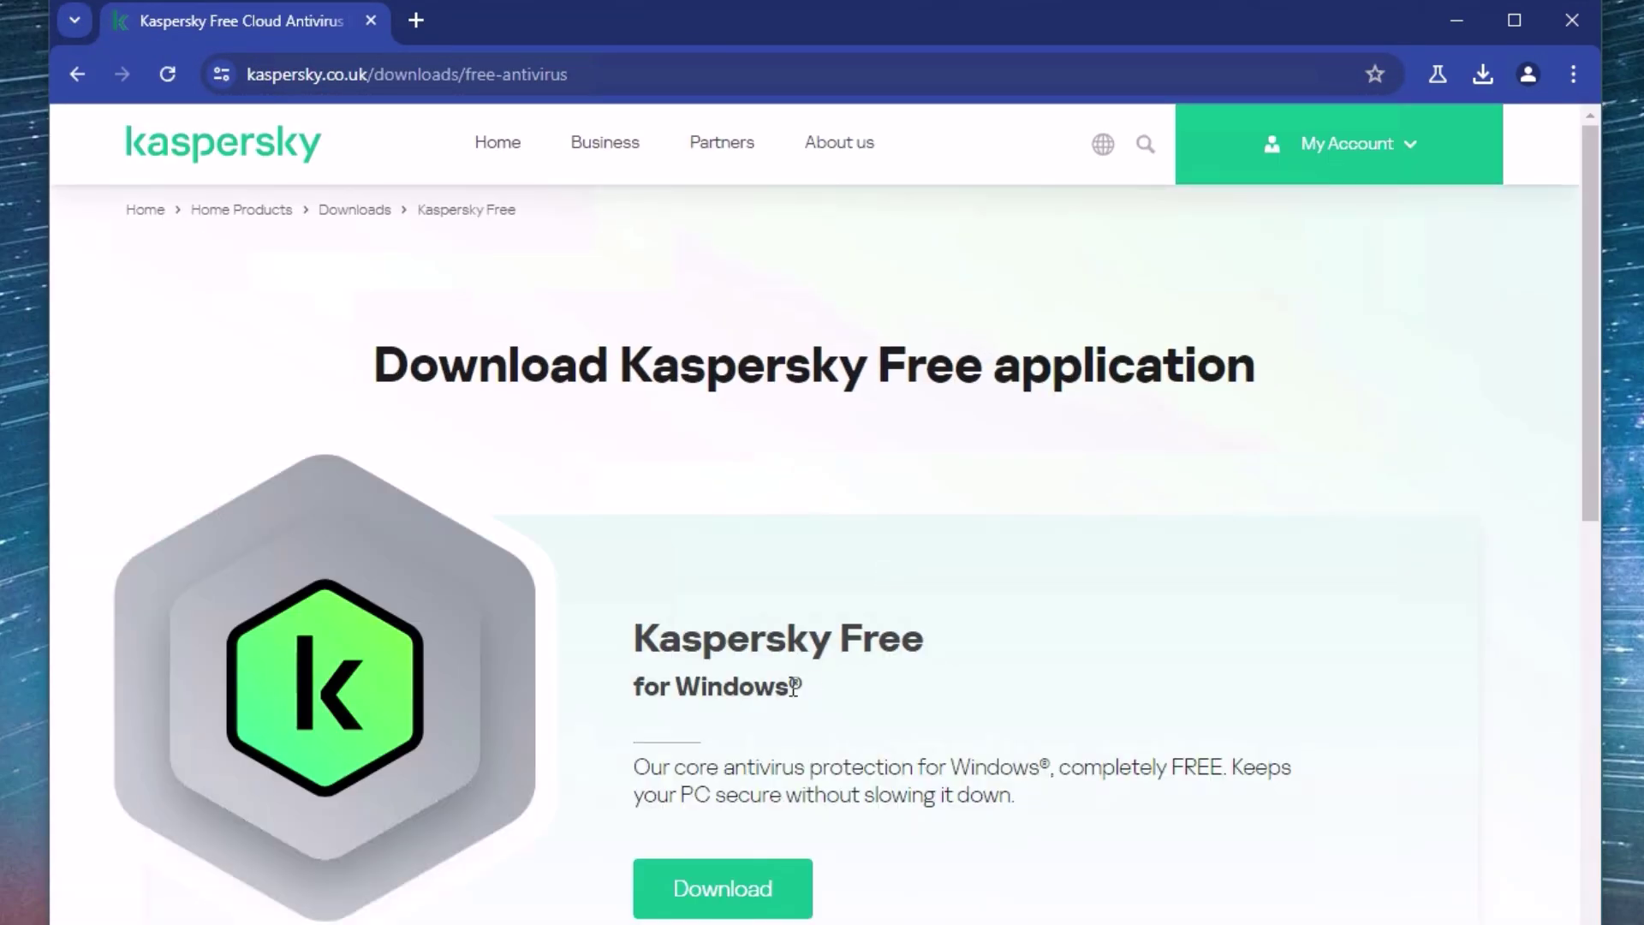
- Check in the downloads panel that the 4.5 MB Kaspersky Free installer finished downloading
scroll(1105, 586, "down", 3)
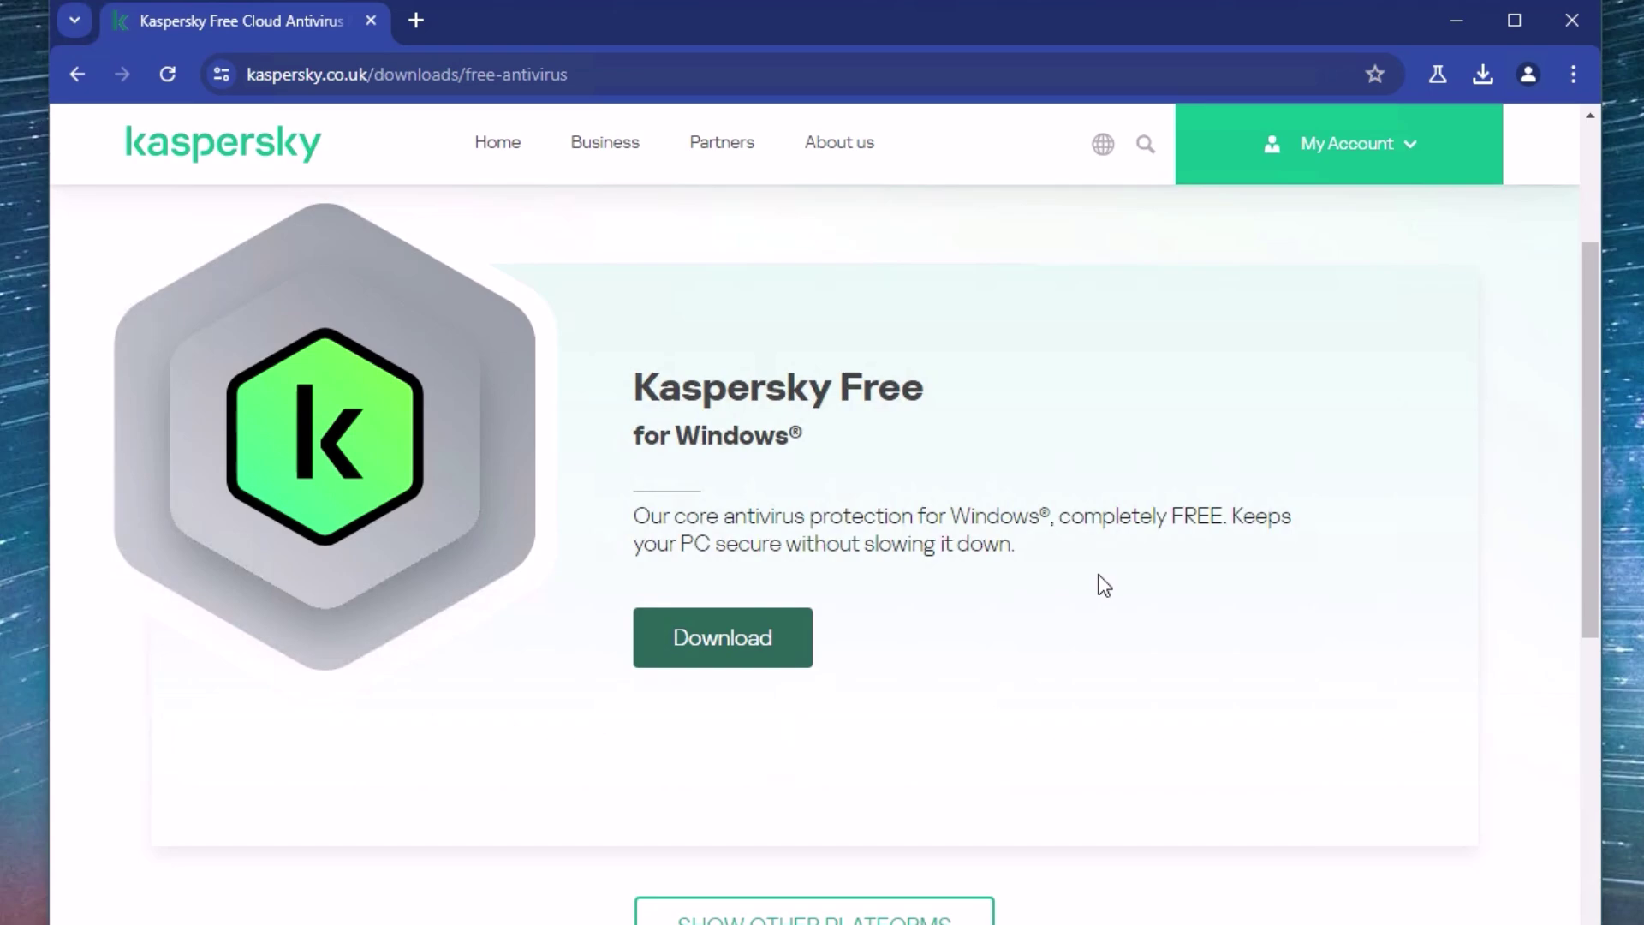
left_click(1478, 86)
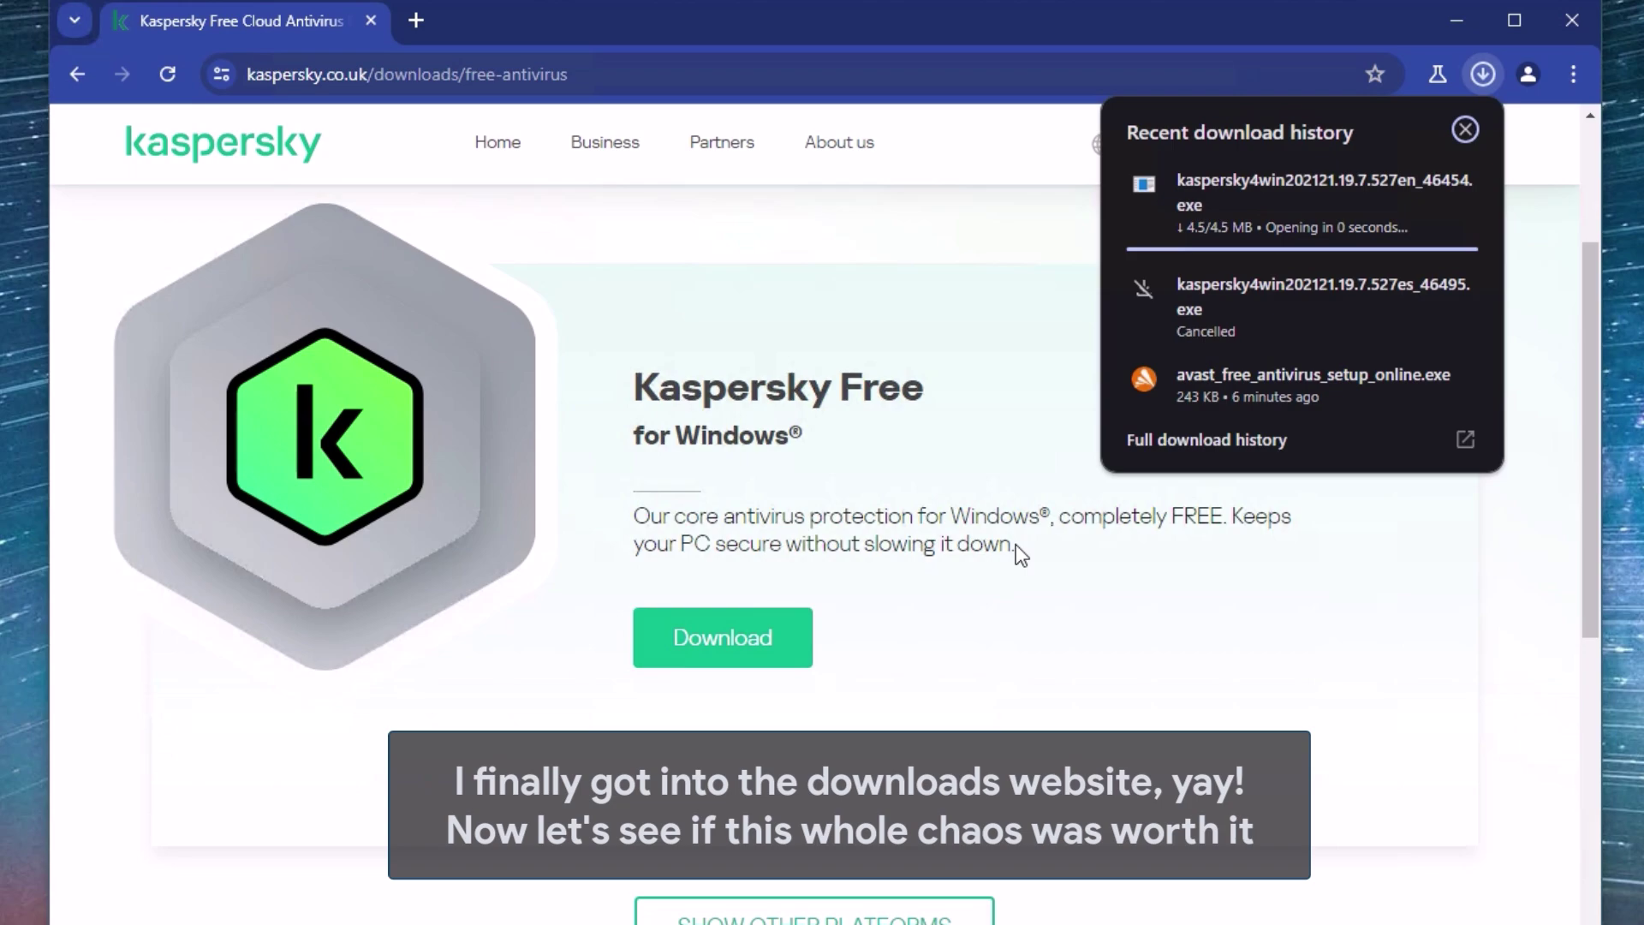
right_click(1420, 402)
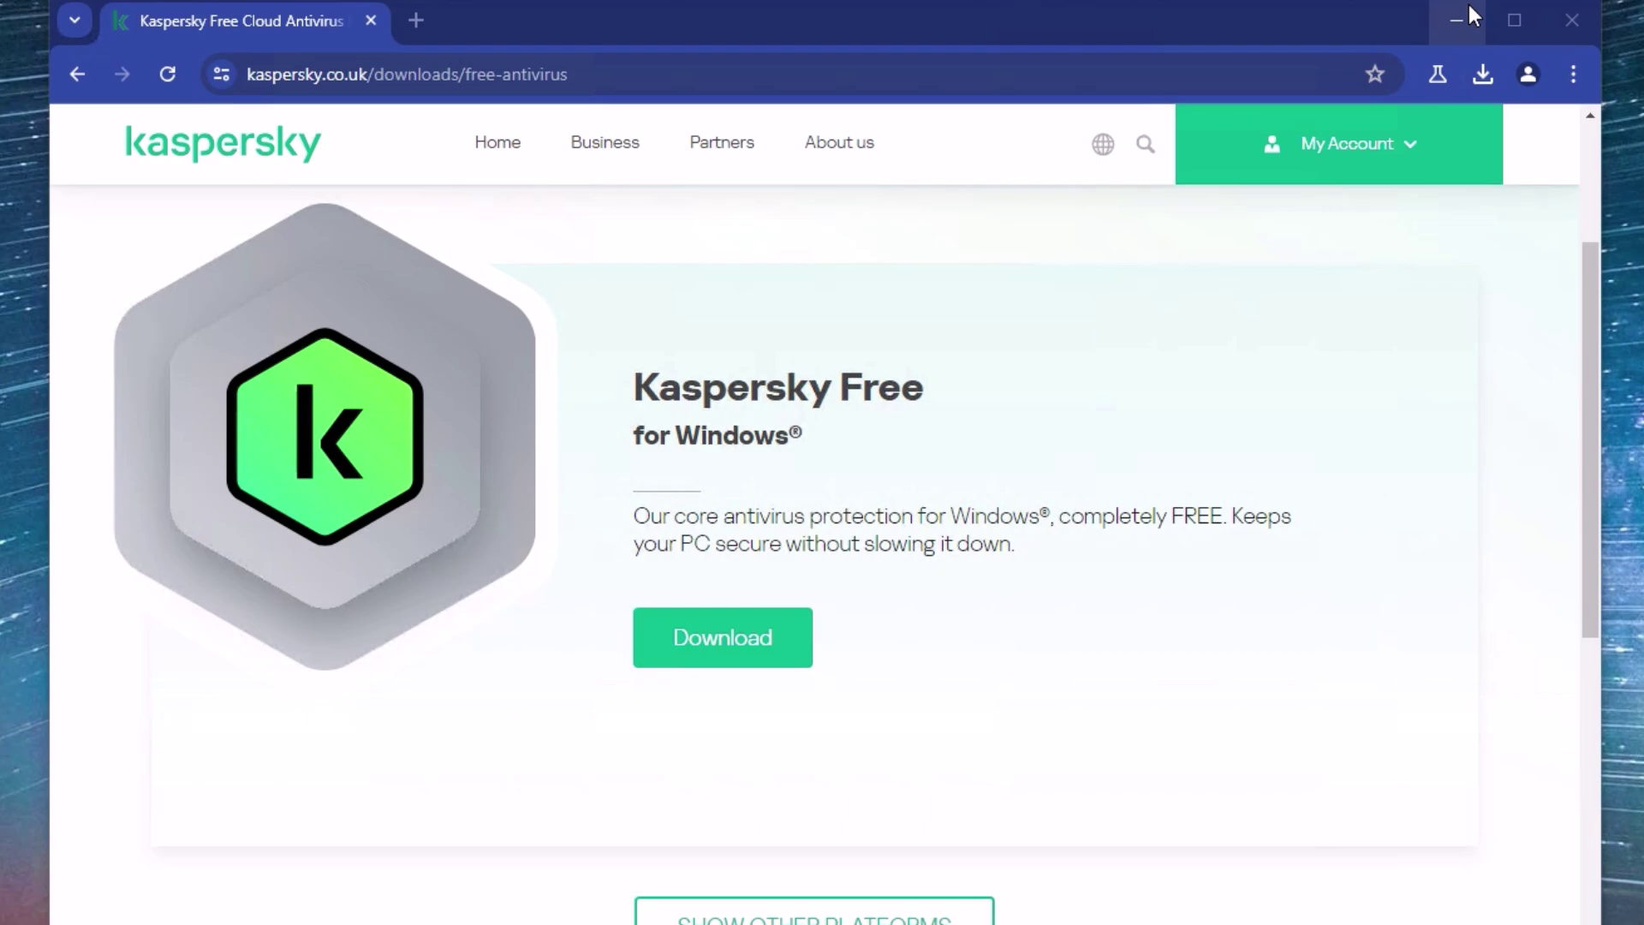
- Run the Kaspersky Free installer and continue through its installation screens
left_click(929, 703)
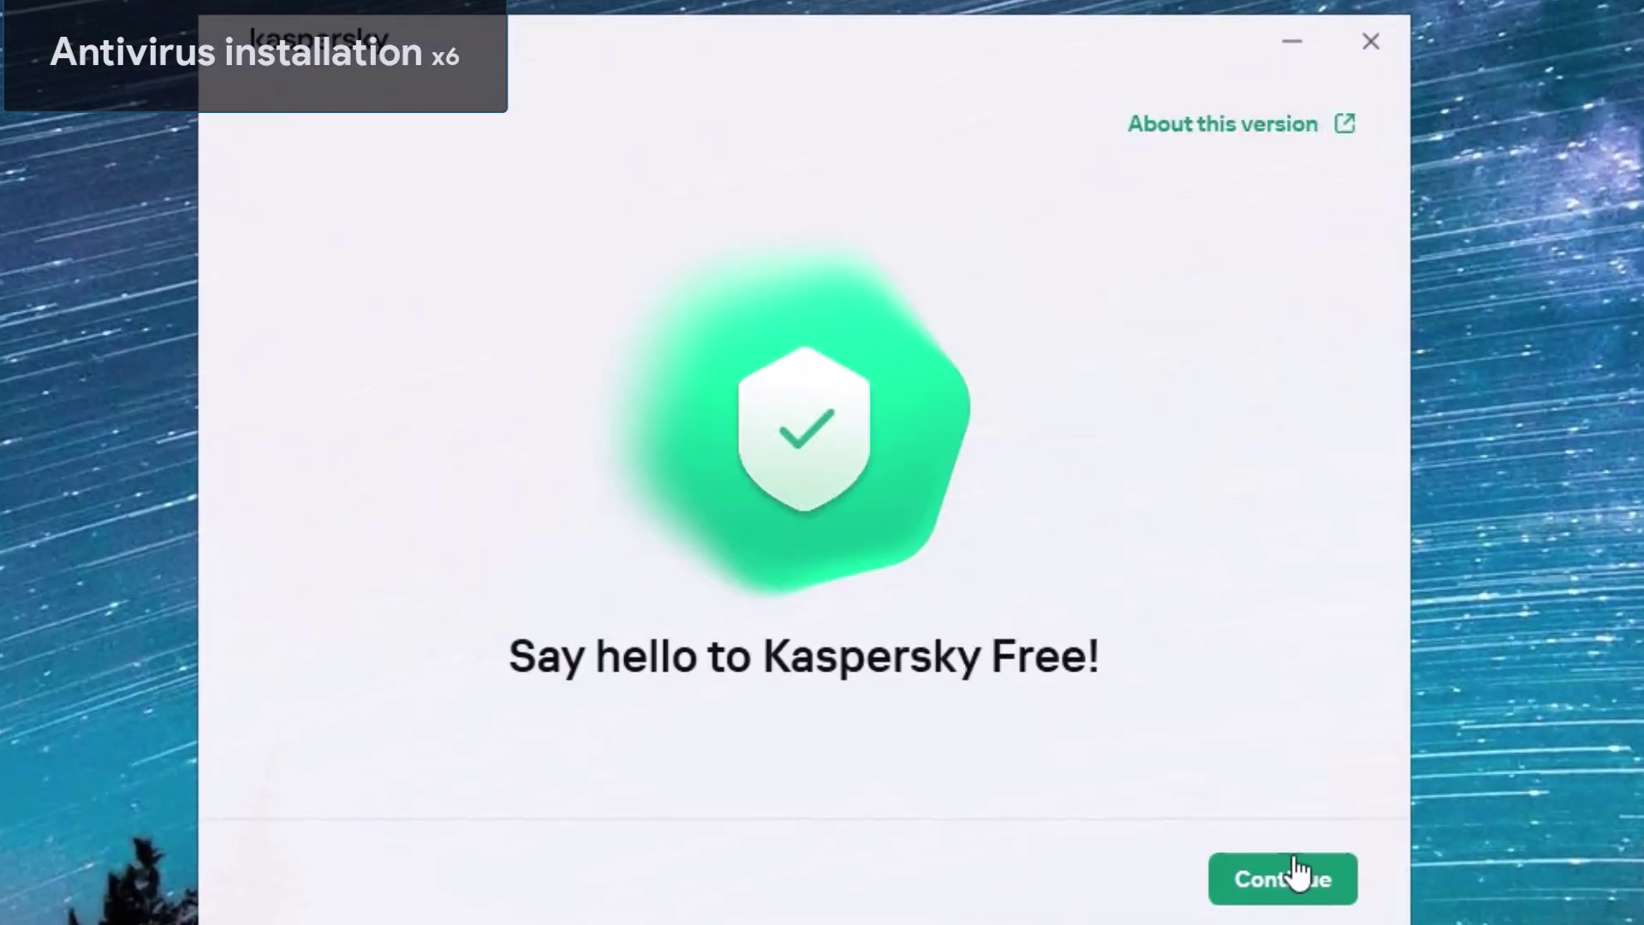
left_click(1292, 872)
left_click(1134, 877)
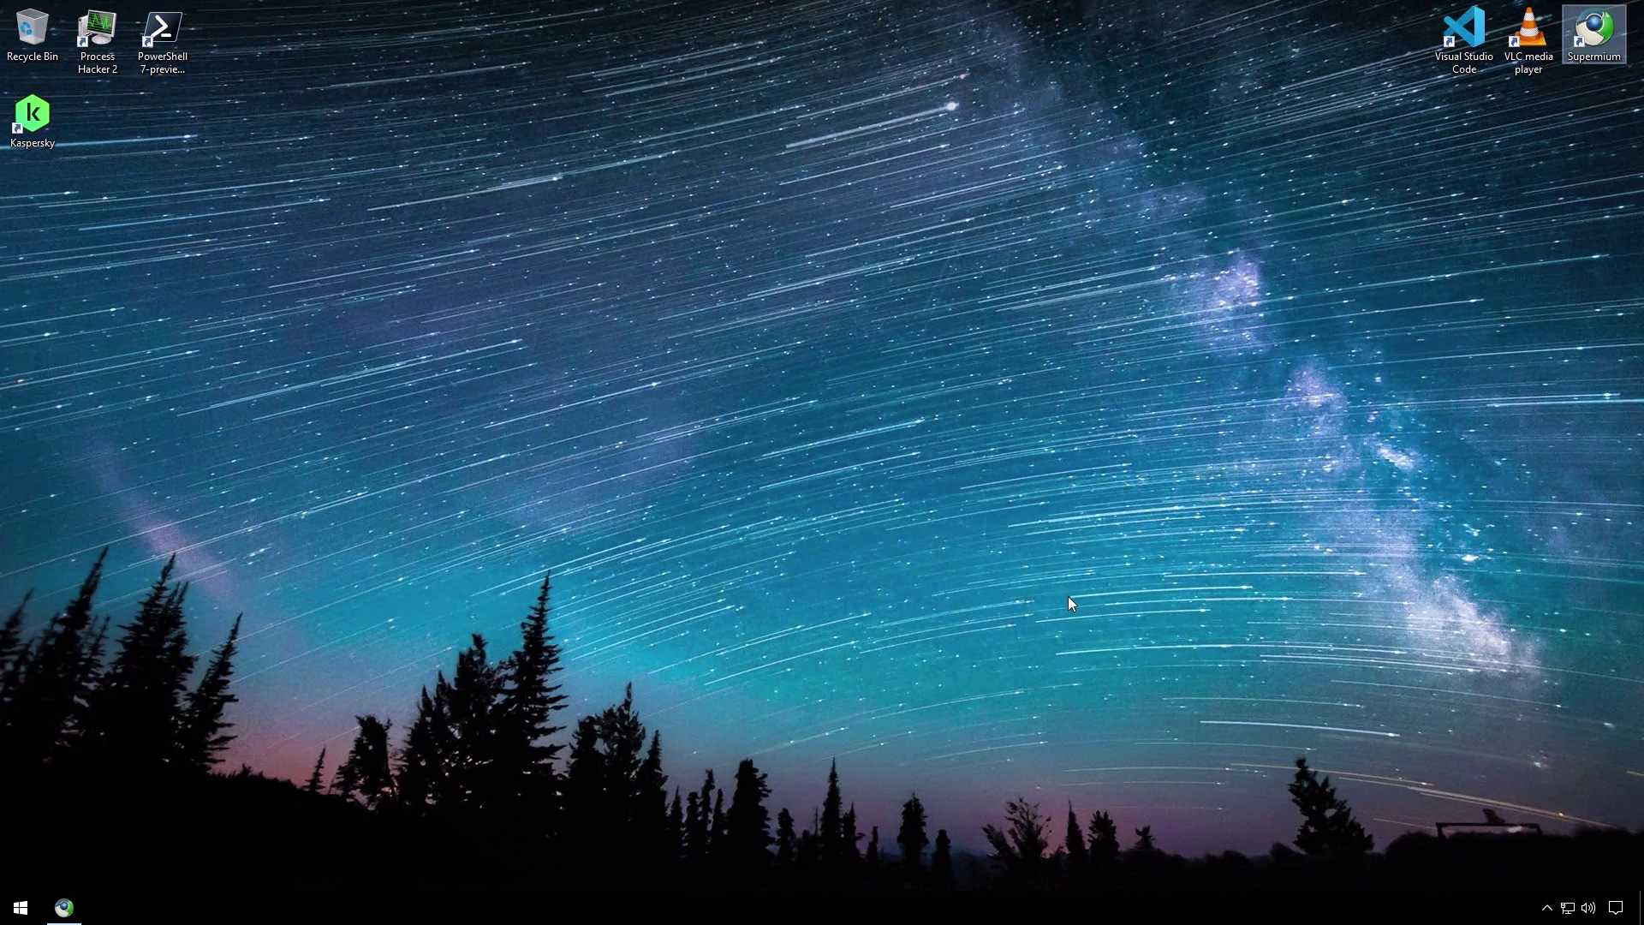
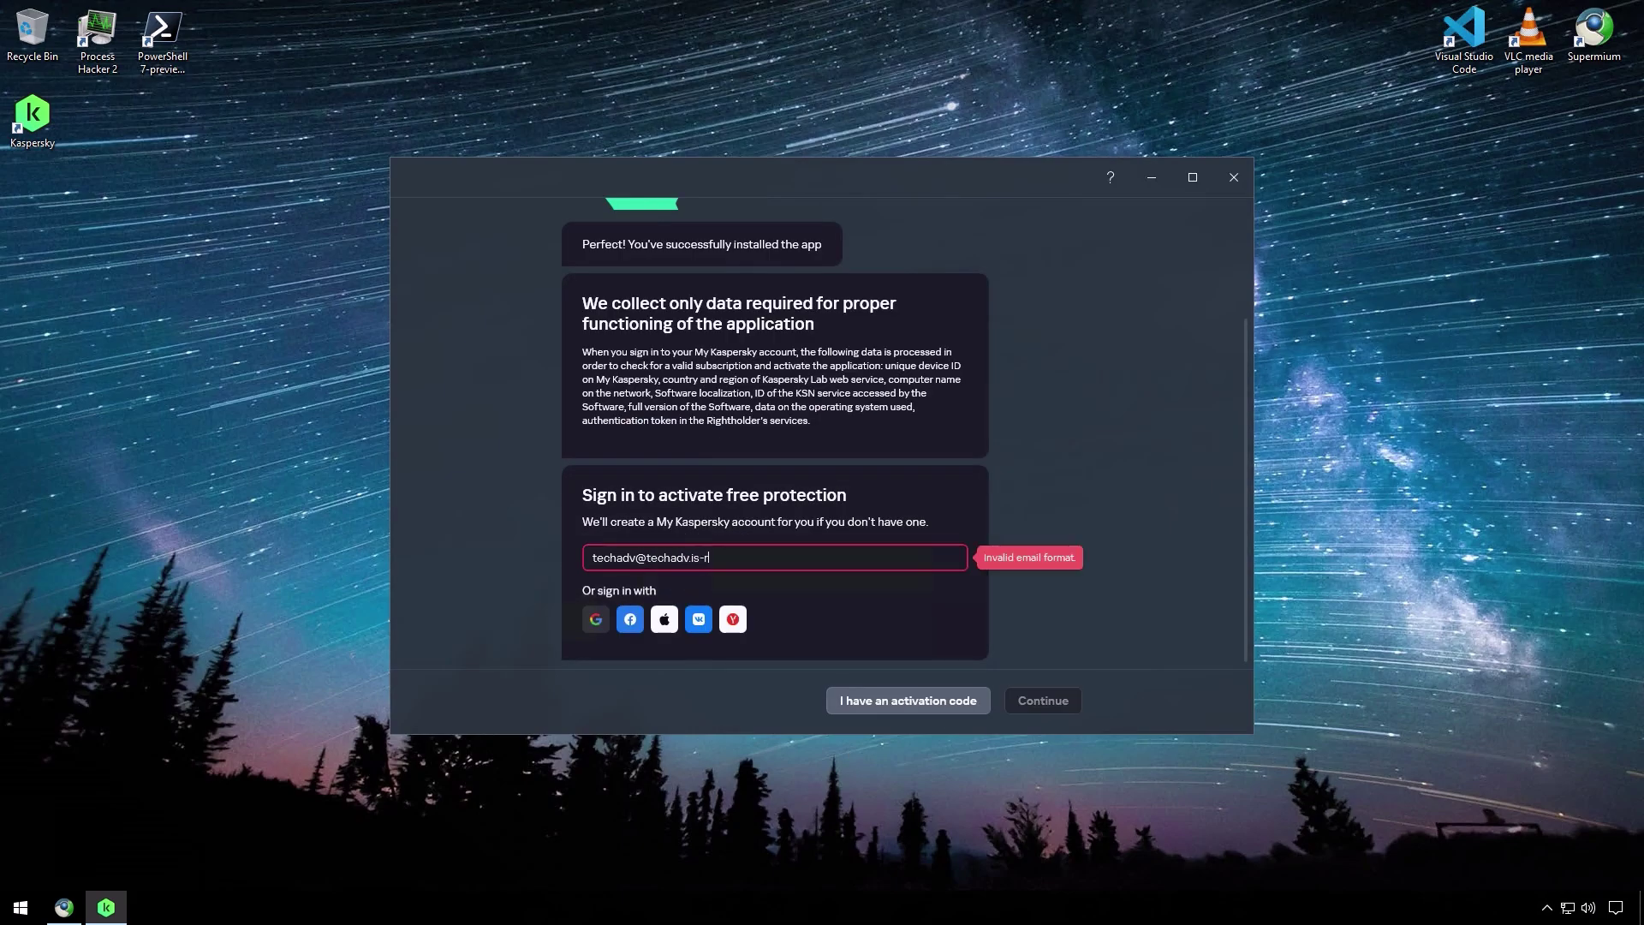
- Sign in with the account e-mail, confirm region, create the account, accept the statement, skip the offer
key("Return")
left_click(1016, 694)
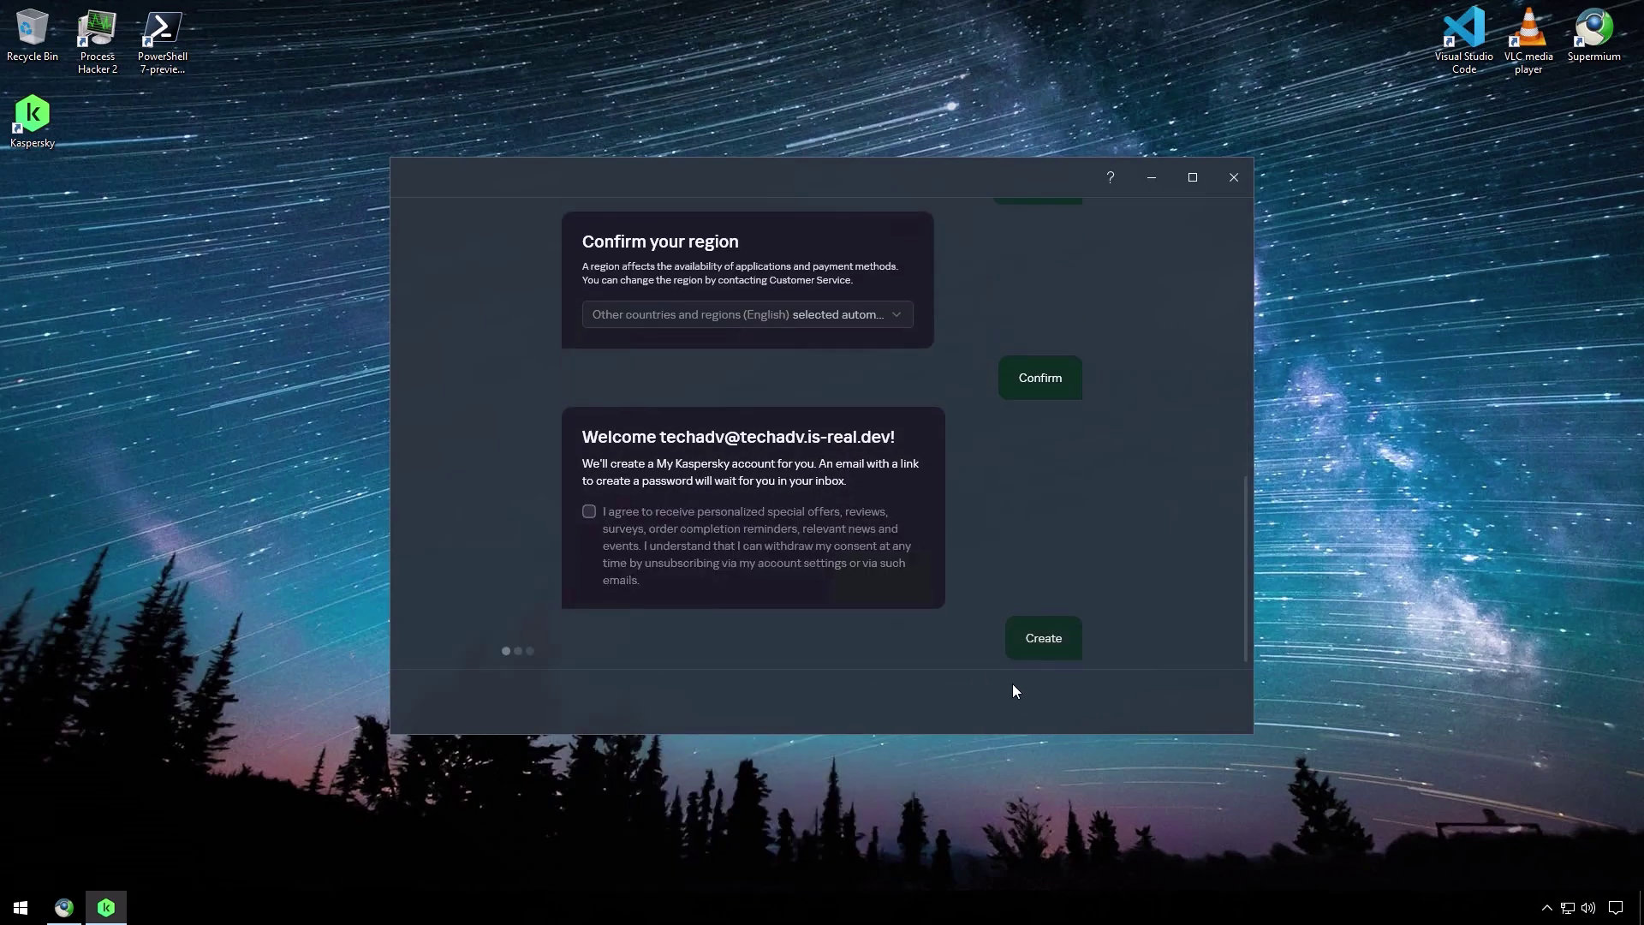
left_click(1043, 638)
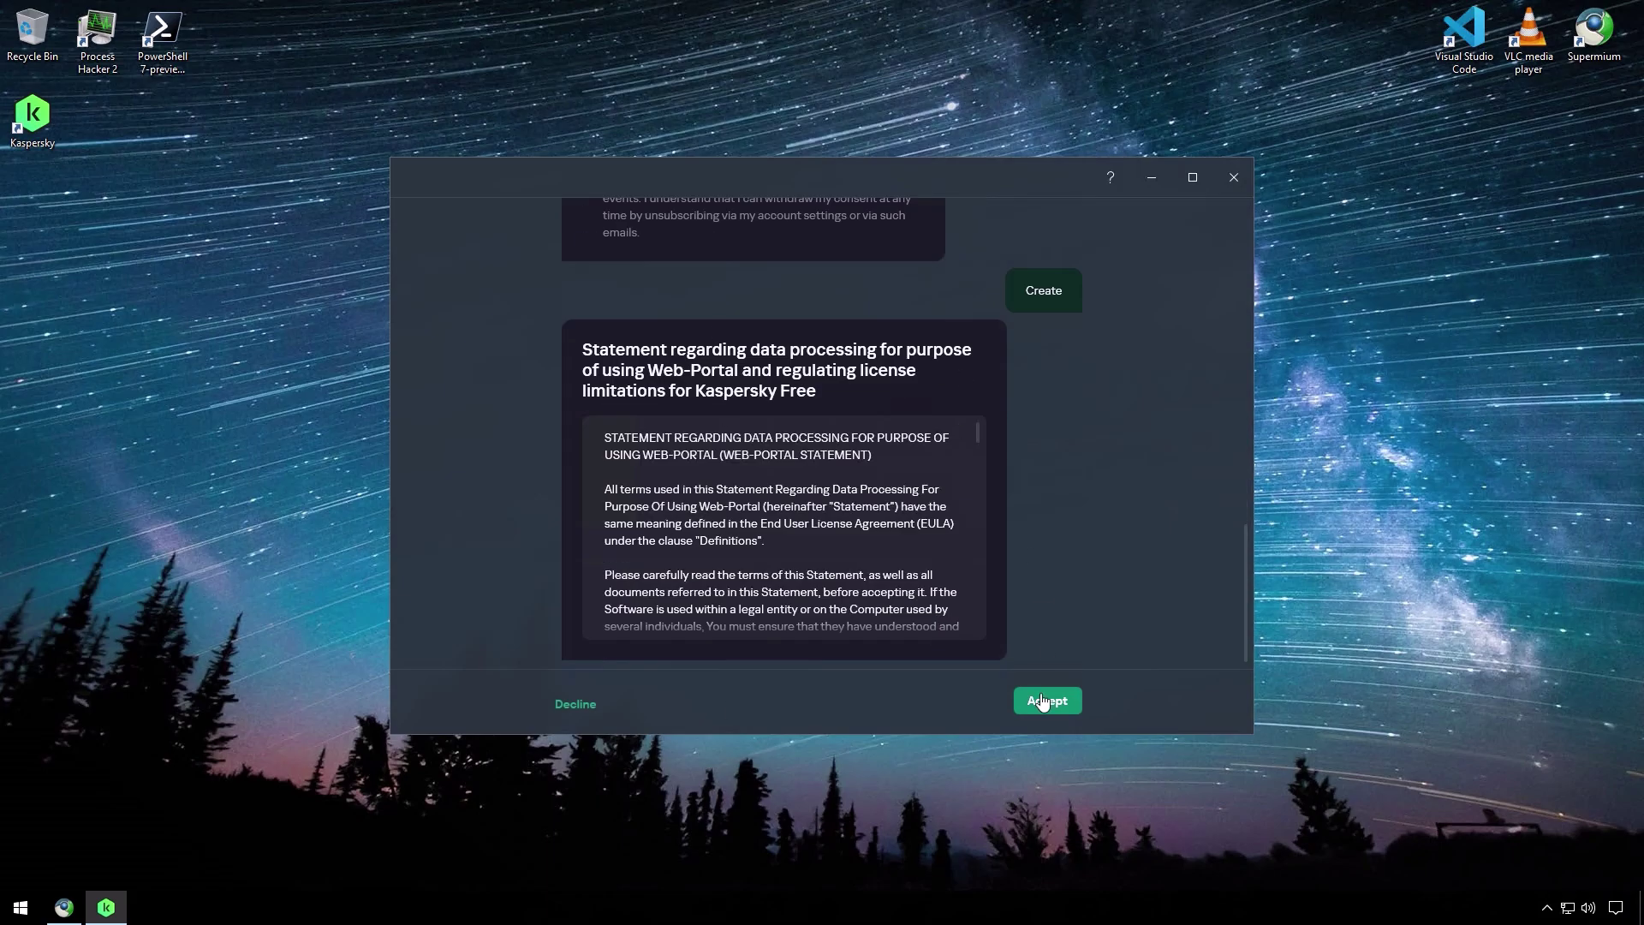
left_click(1042, 638)
left_click(1039, 635)
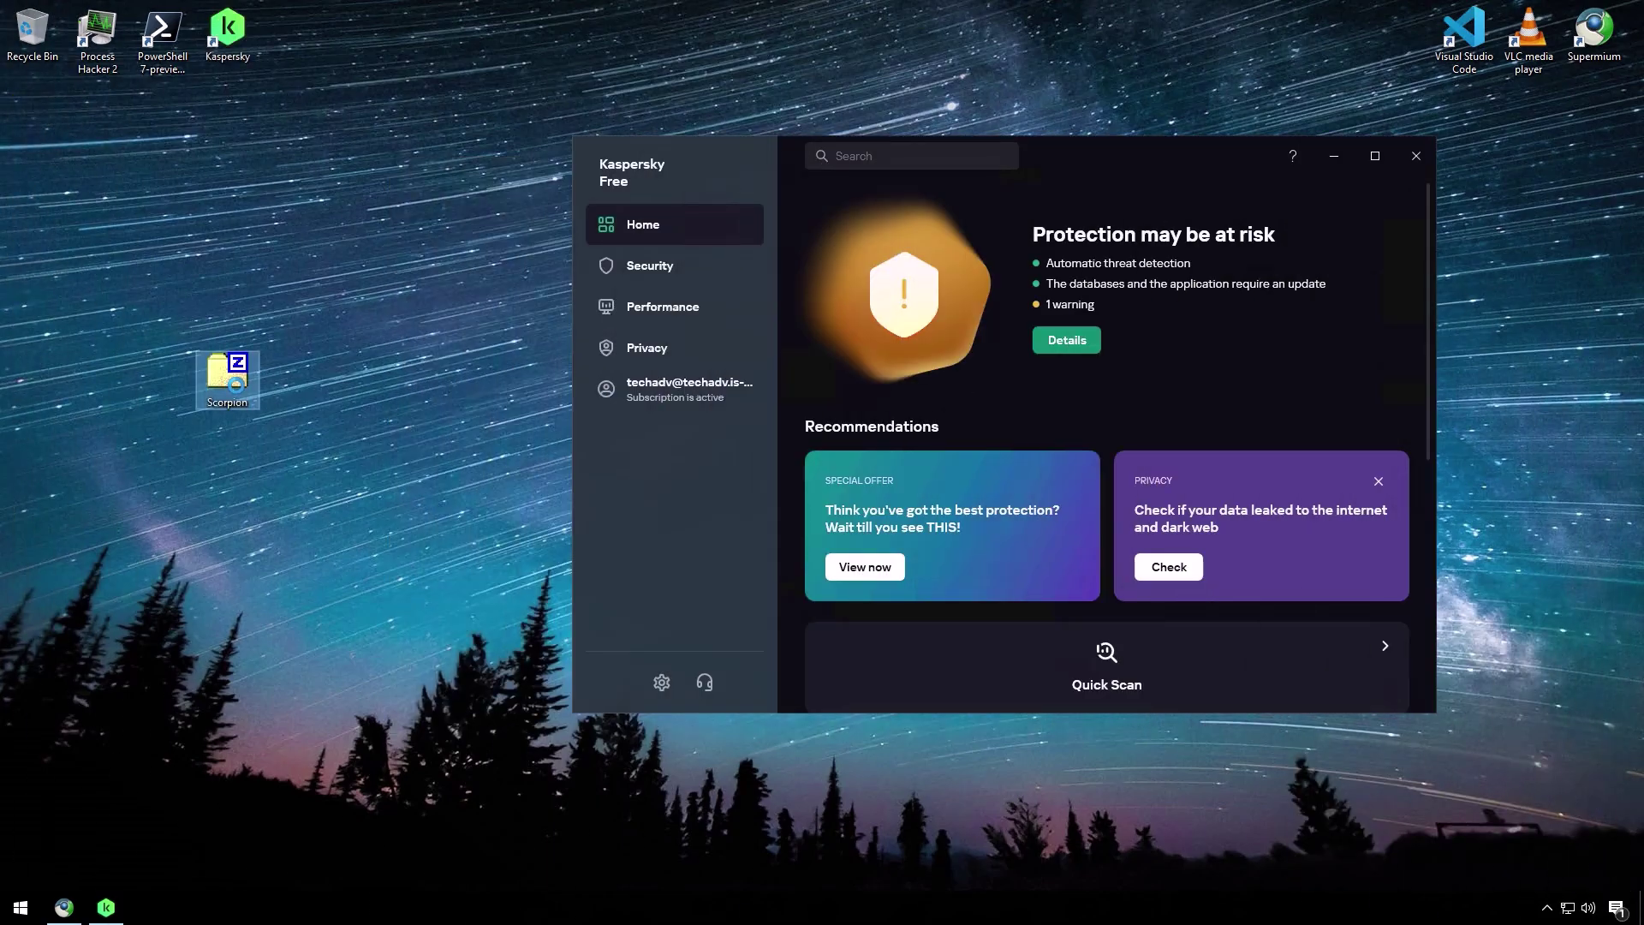
- Extract Scorpion with 7-Zip Extract Here and run Scorpion Virus 3 from the Scorpion virus 3.1 folder
right_click(233, 390)
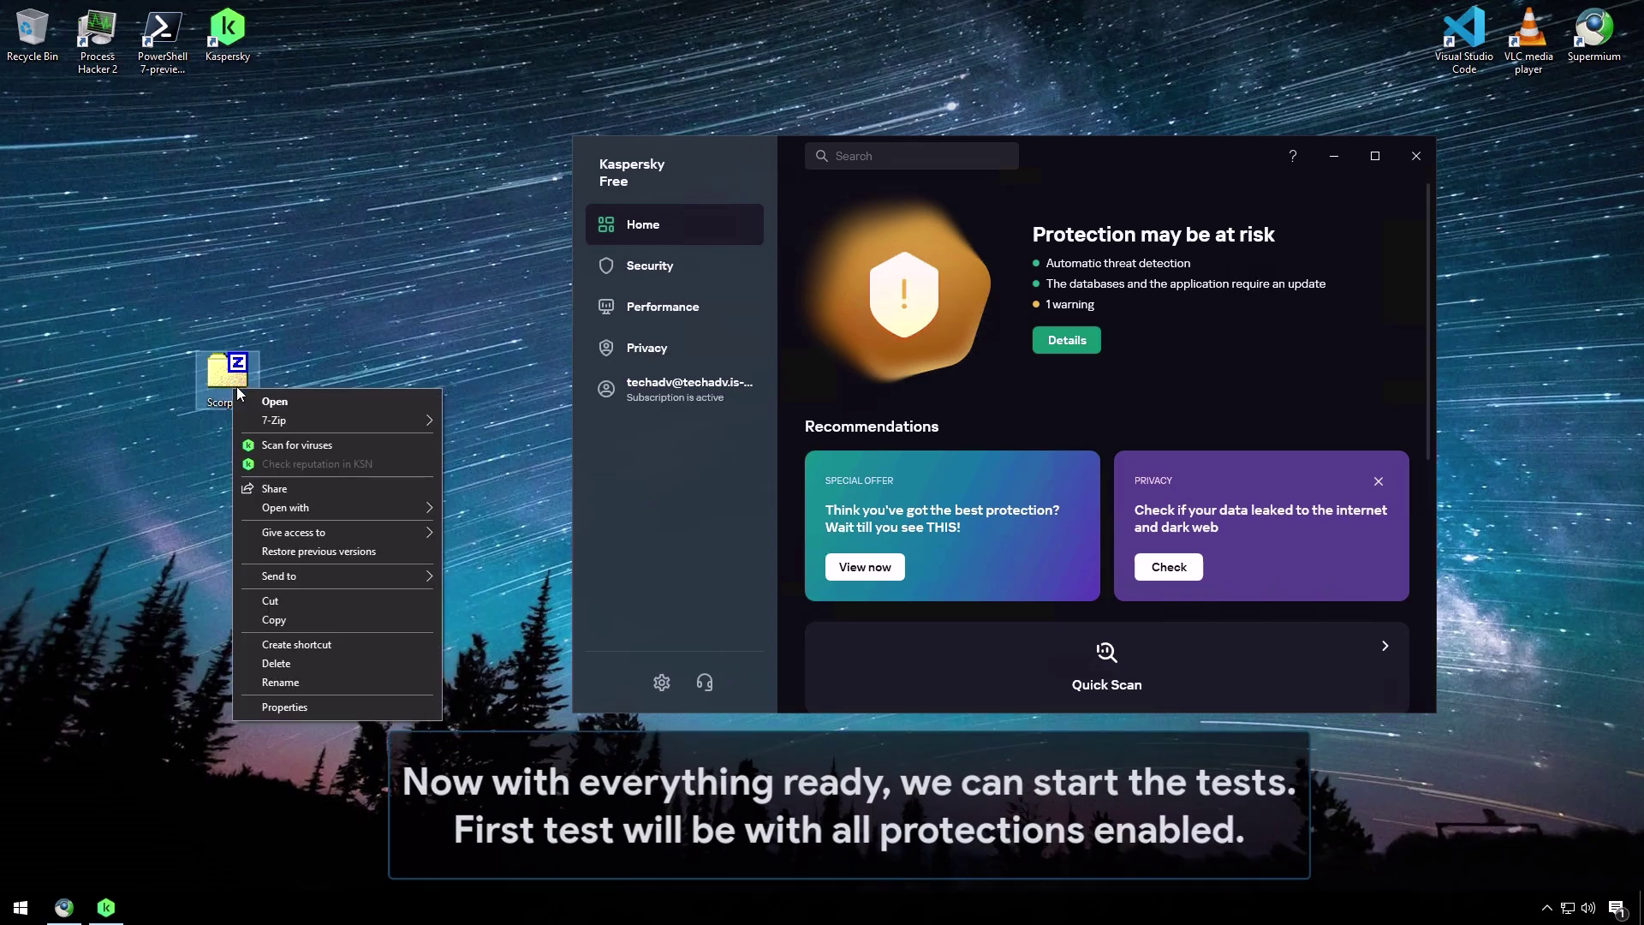
mouse_move(264, 422)
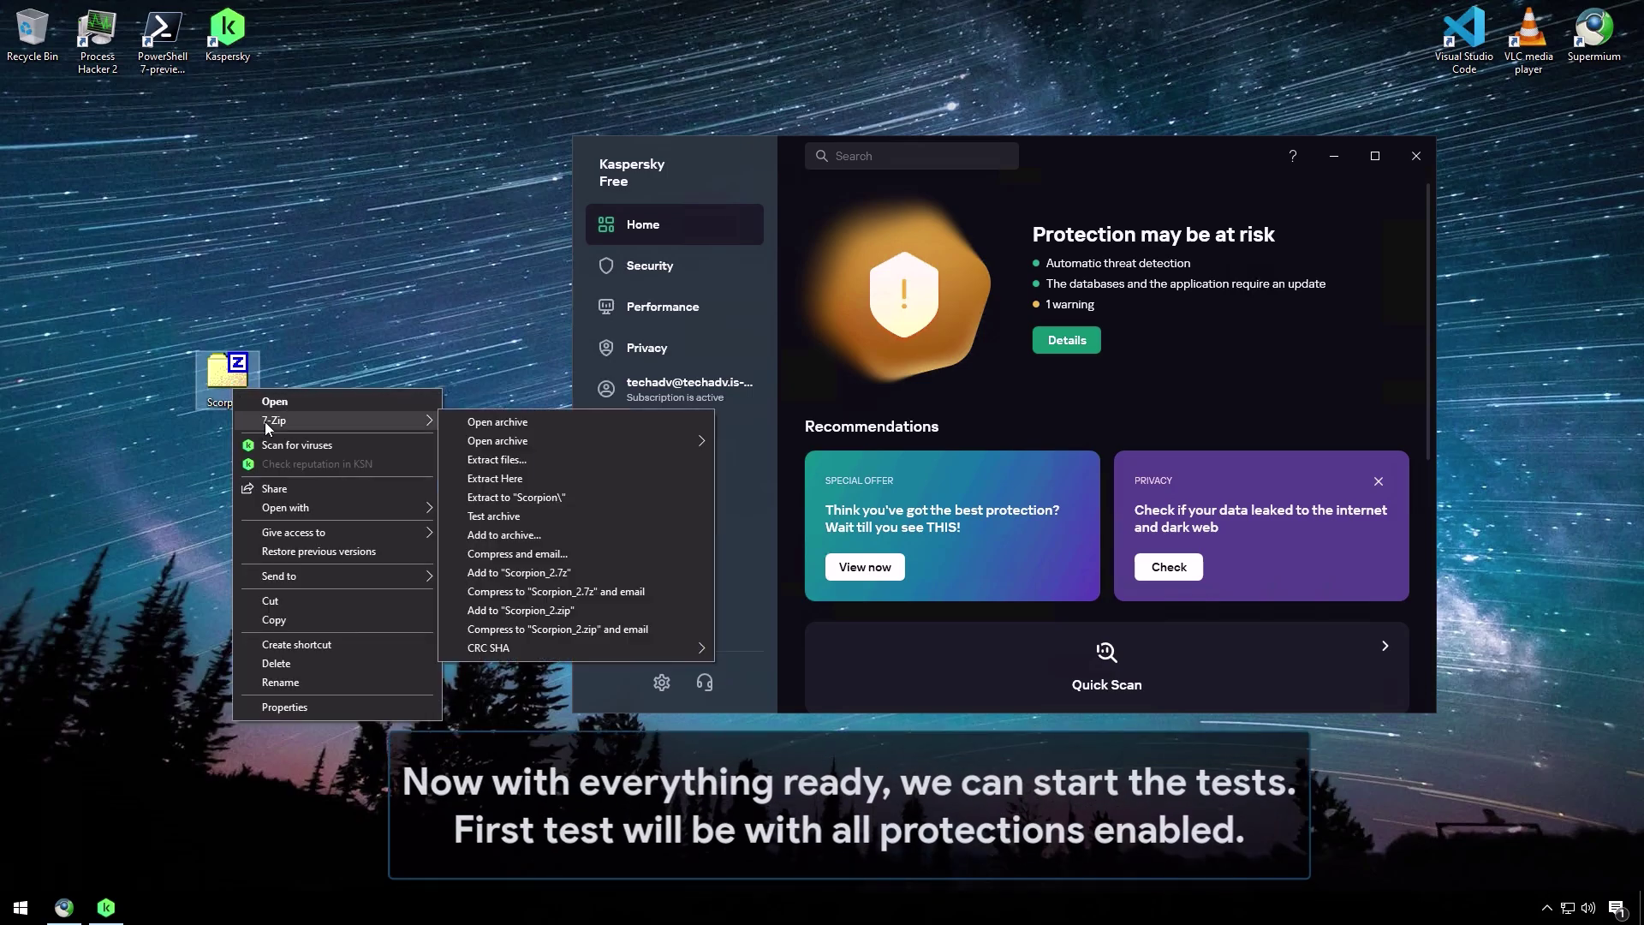
left_click(522, 479)
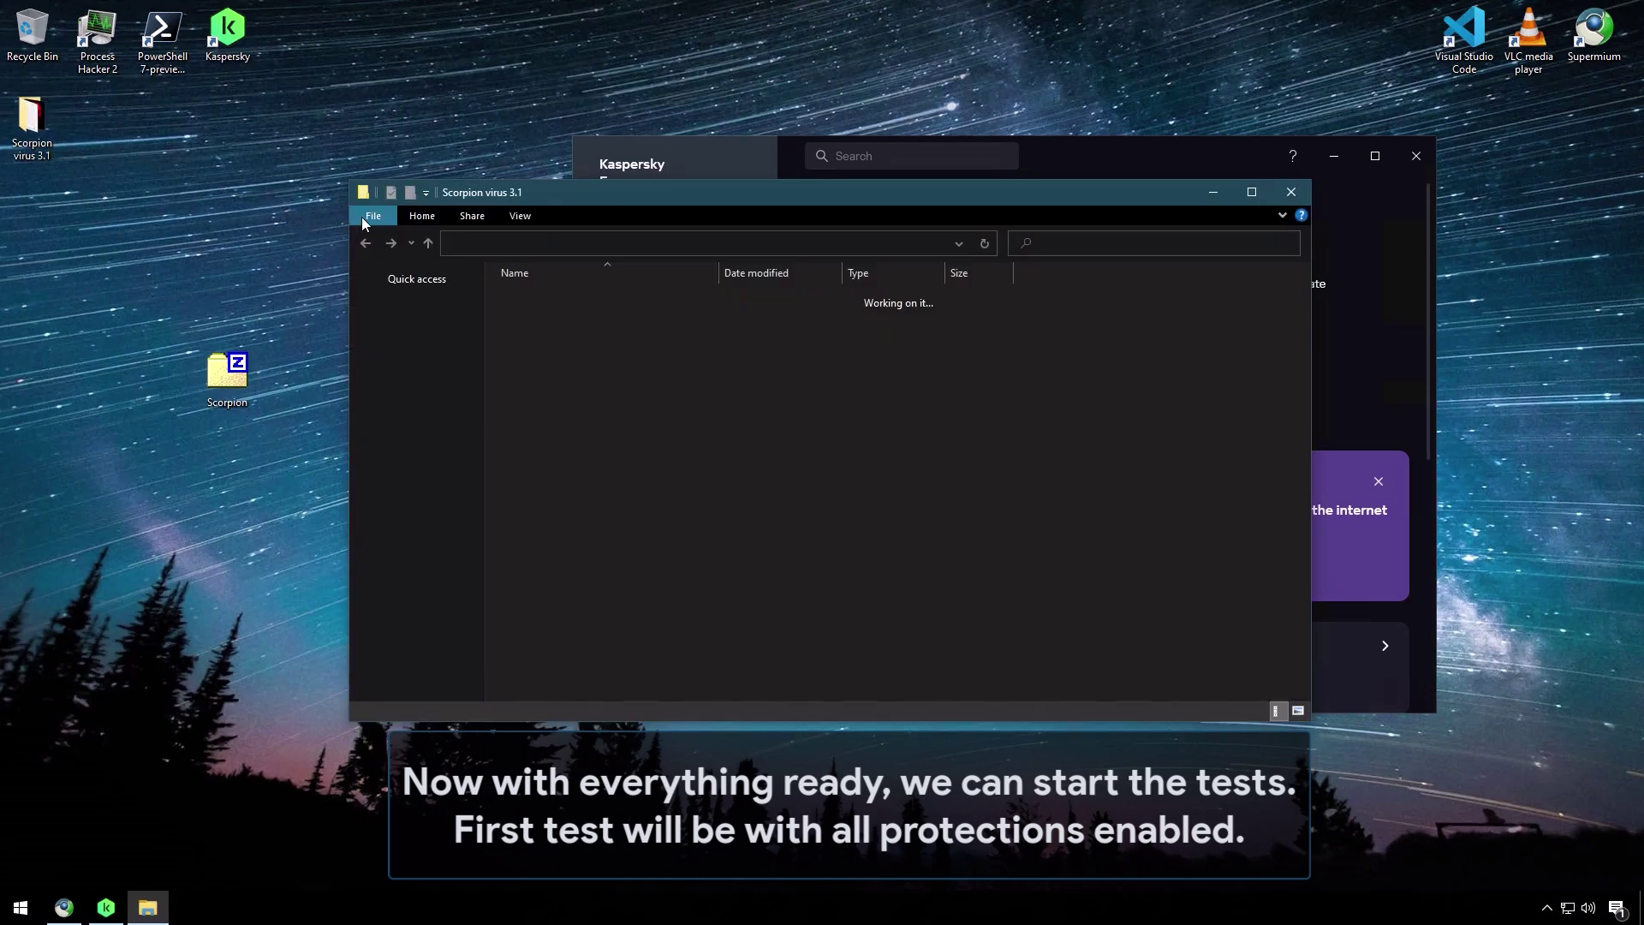
left_click_drag(471, 189, 193, 184)
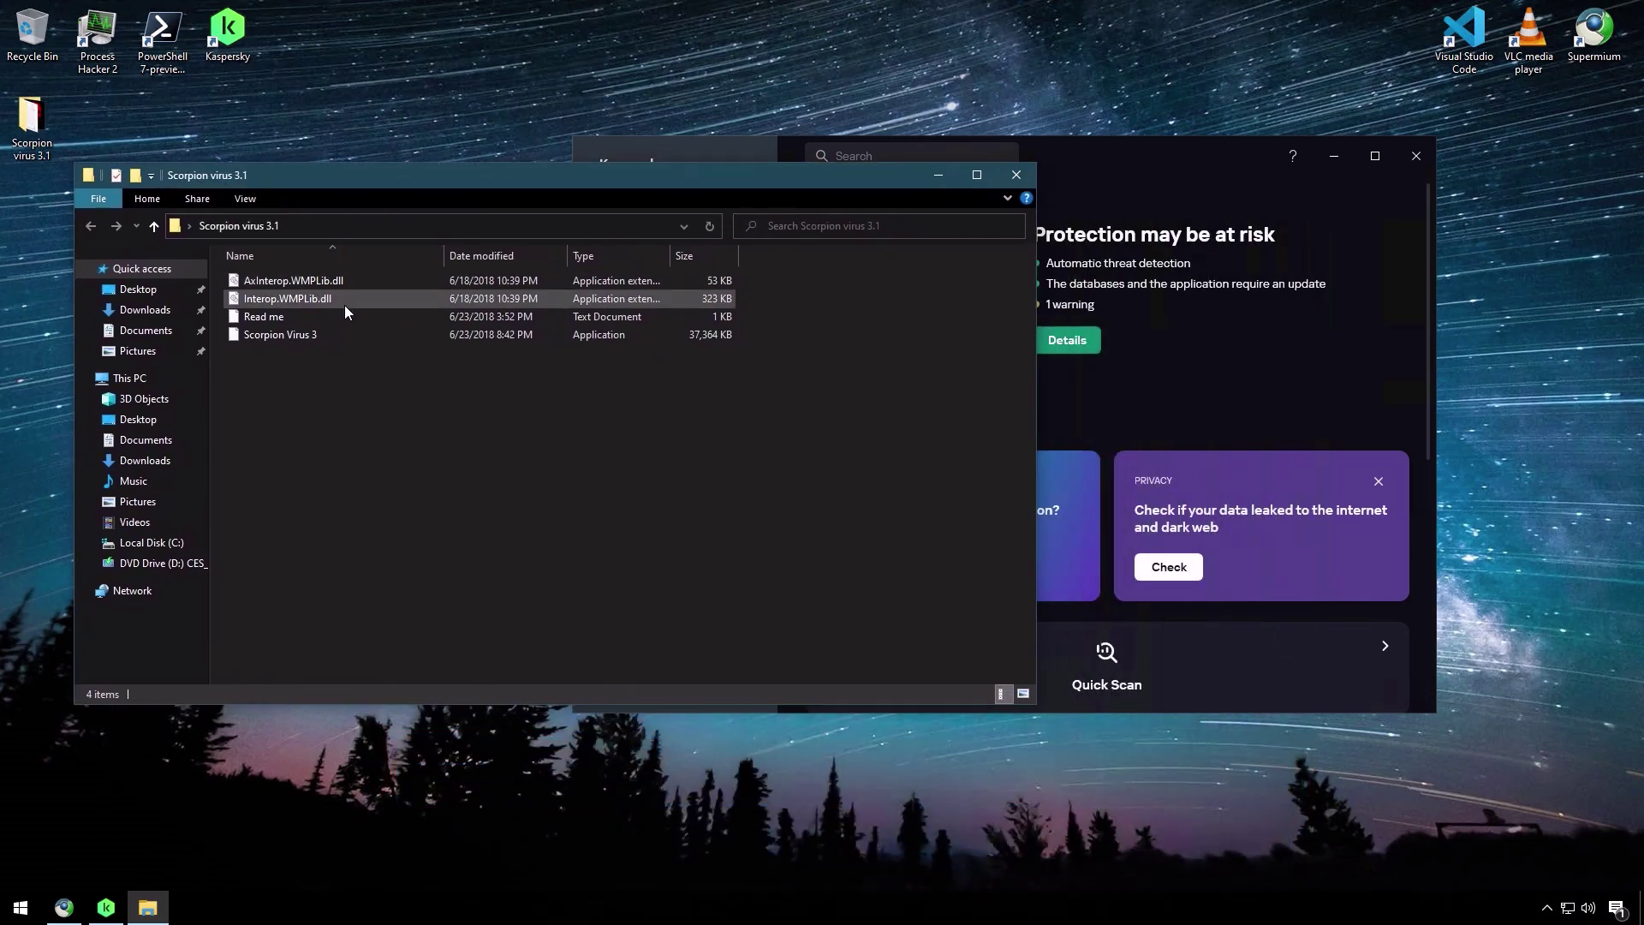
left_click(338, 333)
double_click(379, 332)
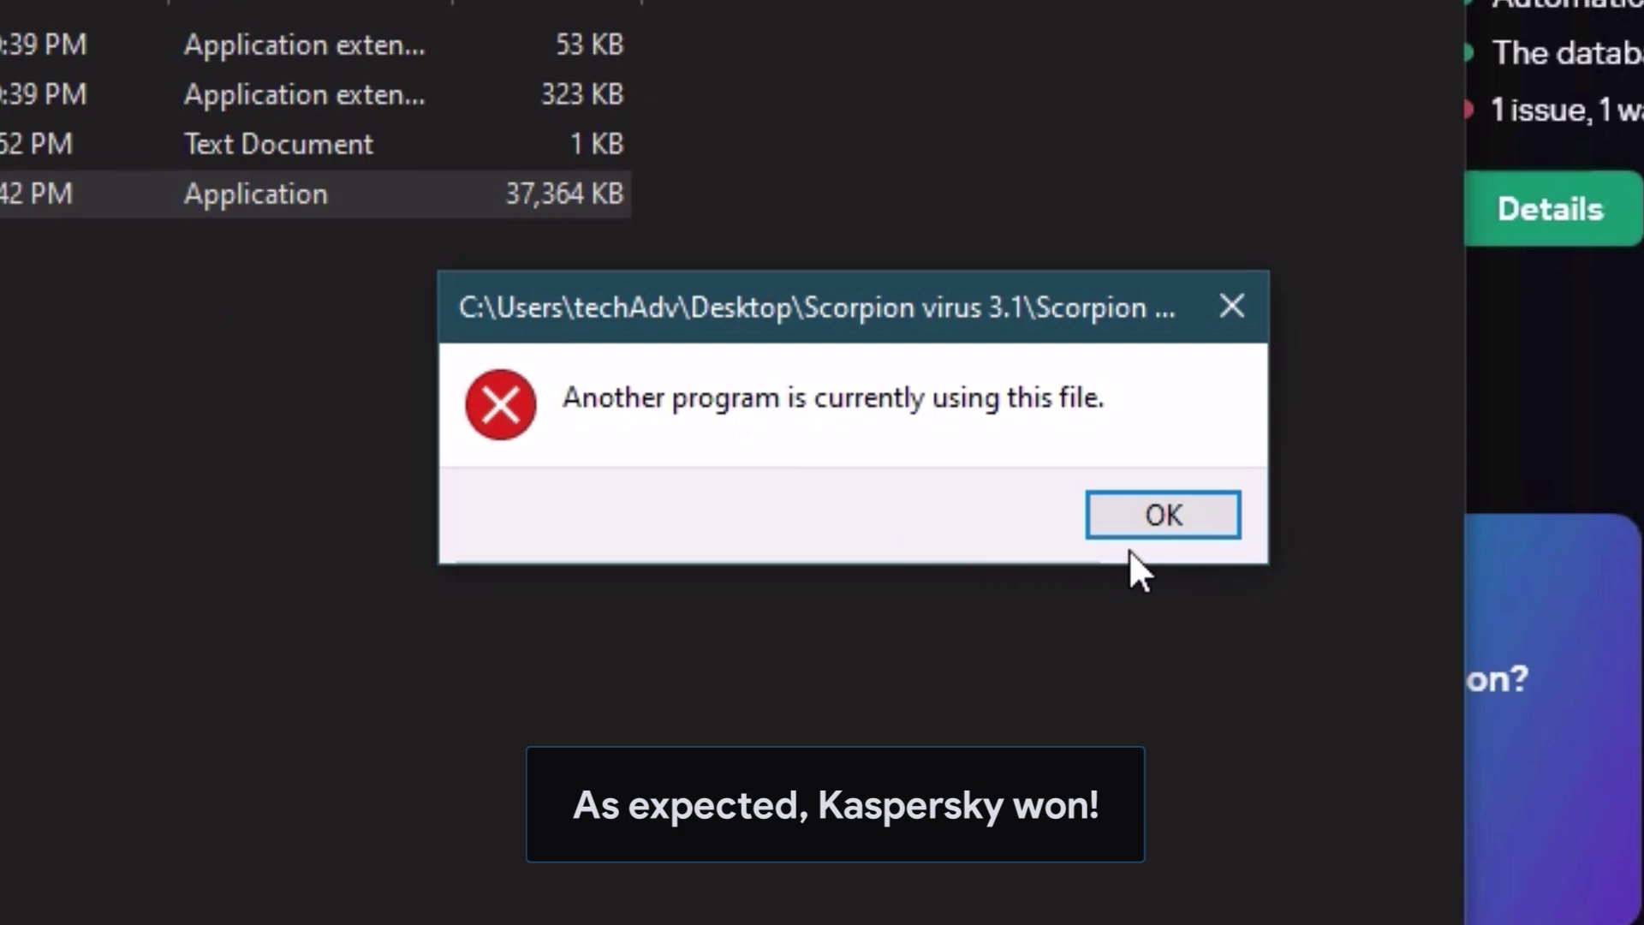
- Dismiss the file-in-use error and open Kaspersky's protection status details
left_click(1167, 514)
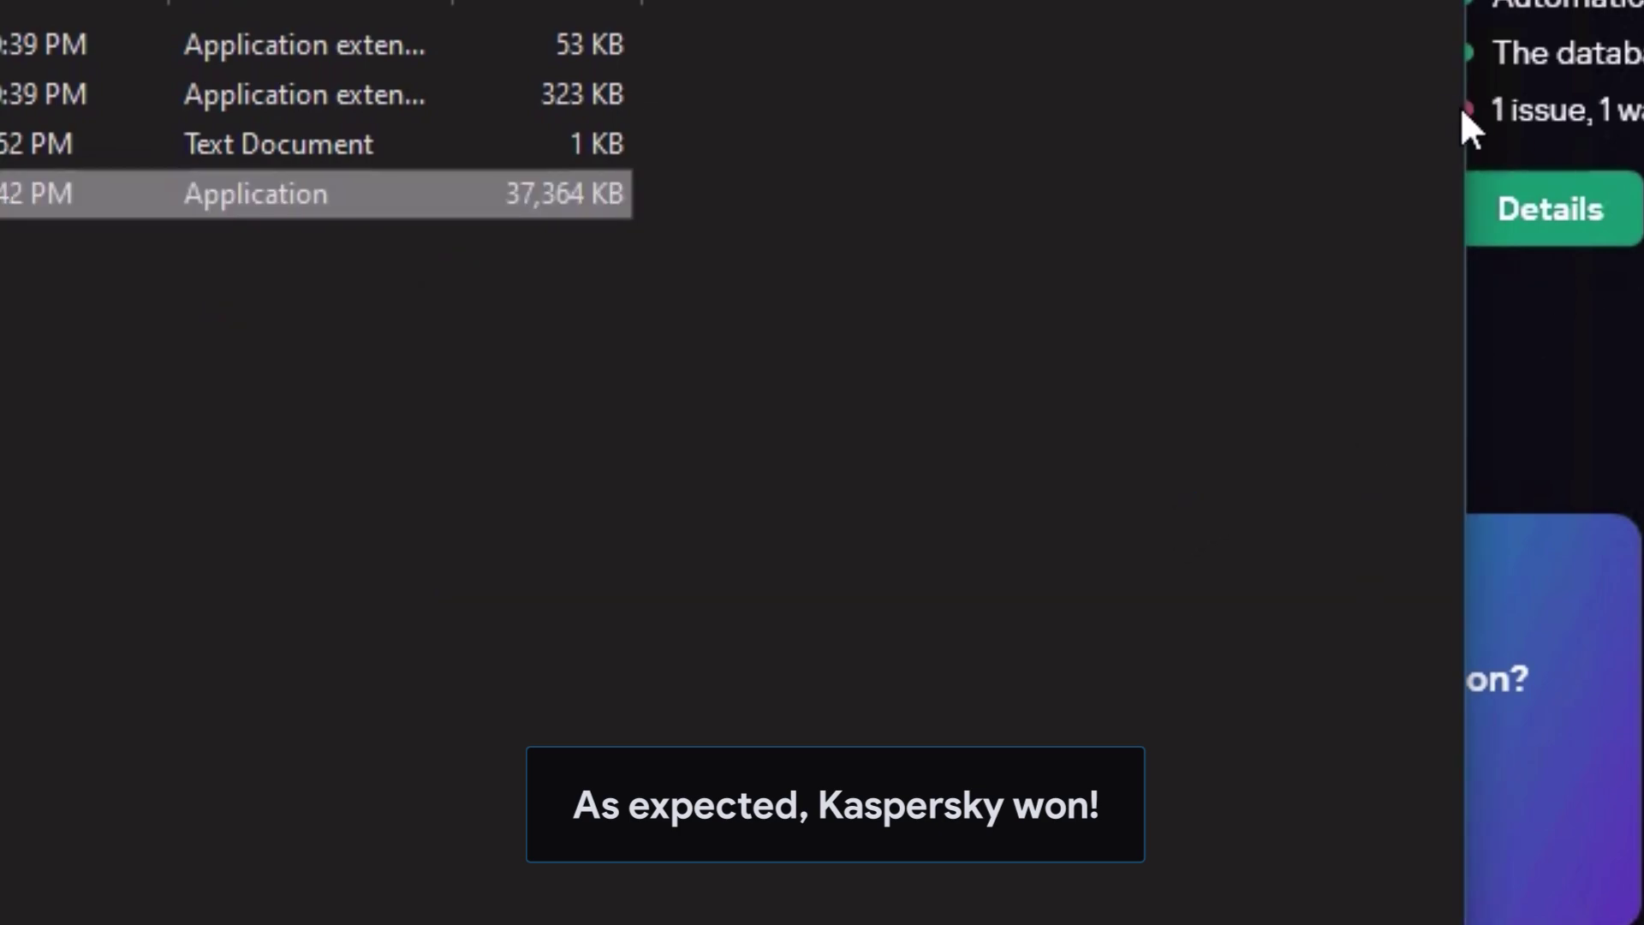
left_click_drag(851, 308, 521, 311)
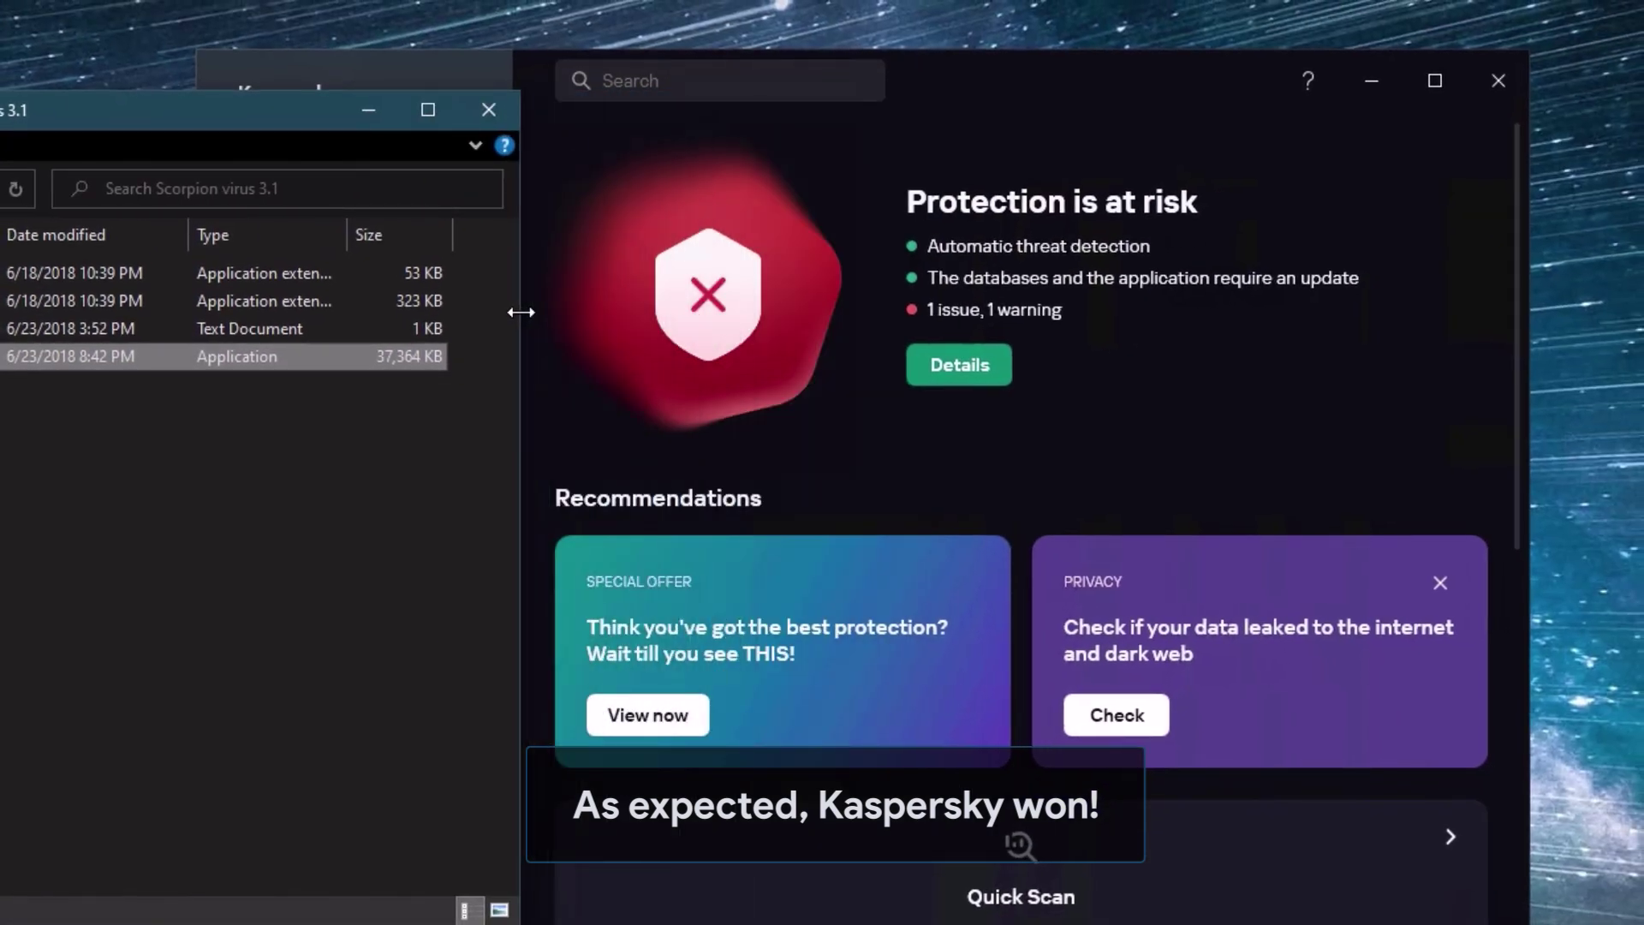
left_click(1002, 359)
left_click(1003, 359)
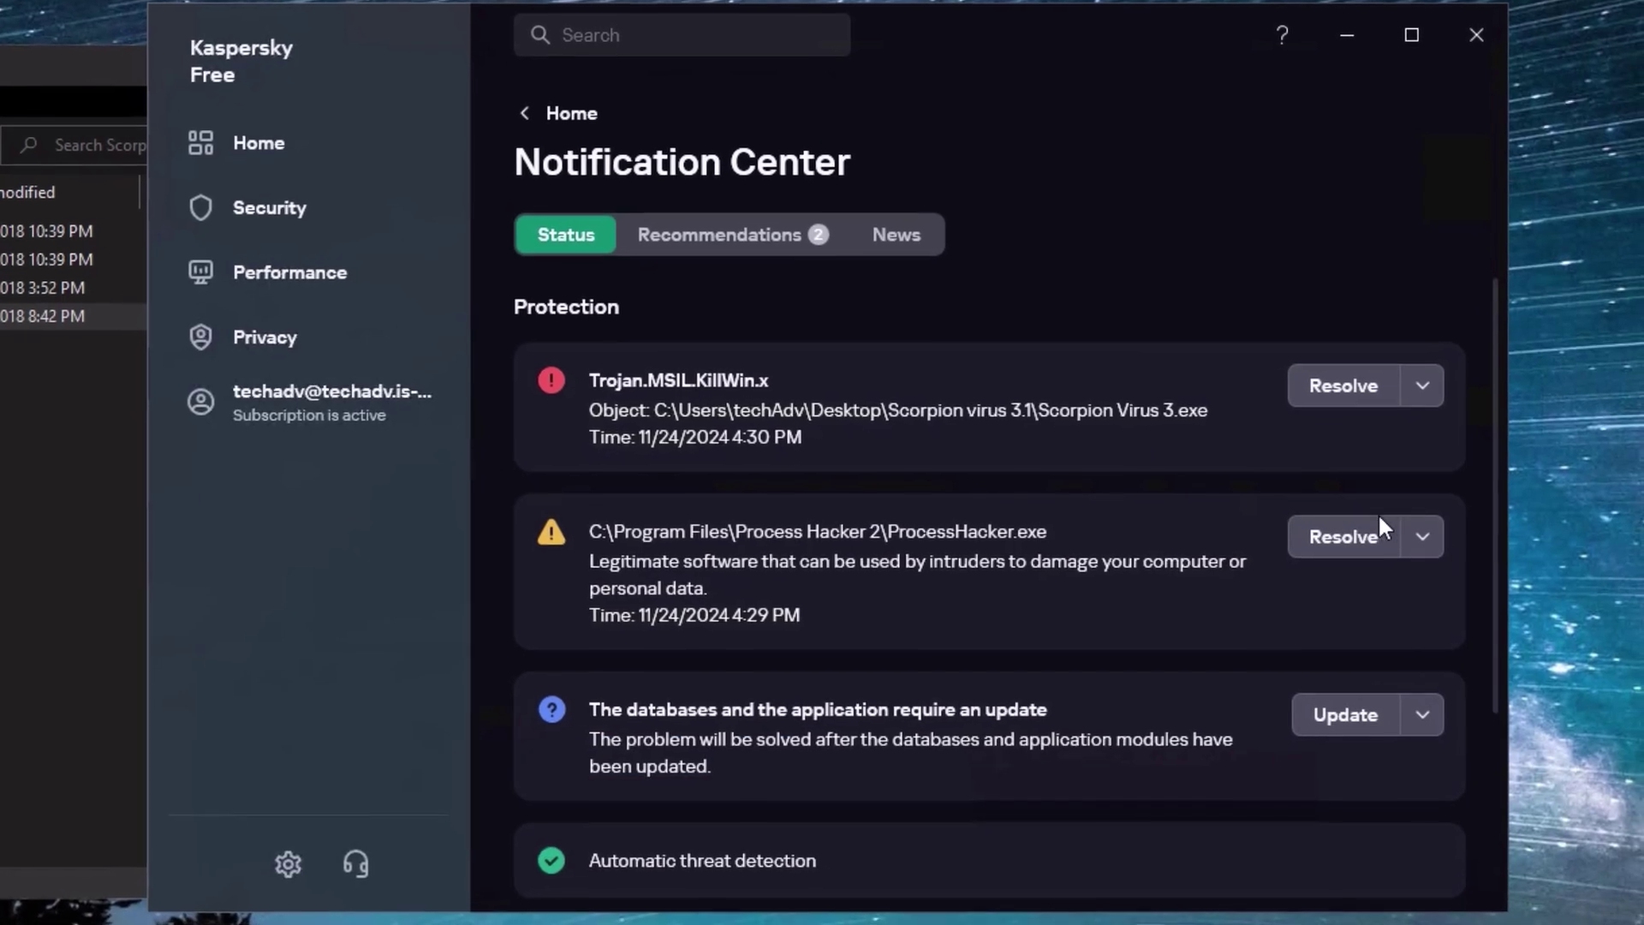
- Add ProcessHacker.exe to Kaspersky's exclusions and confirm the settings change
left_click(1448, 573)
left_click(1396, 598)
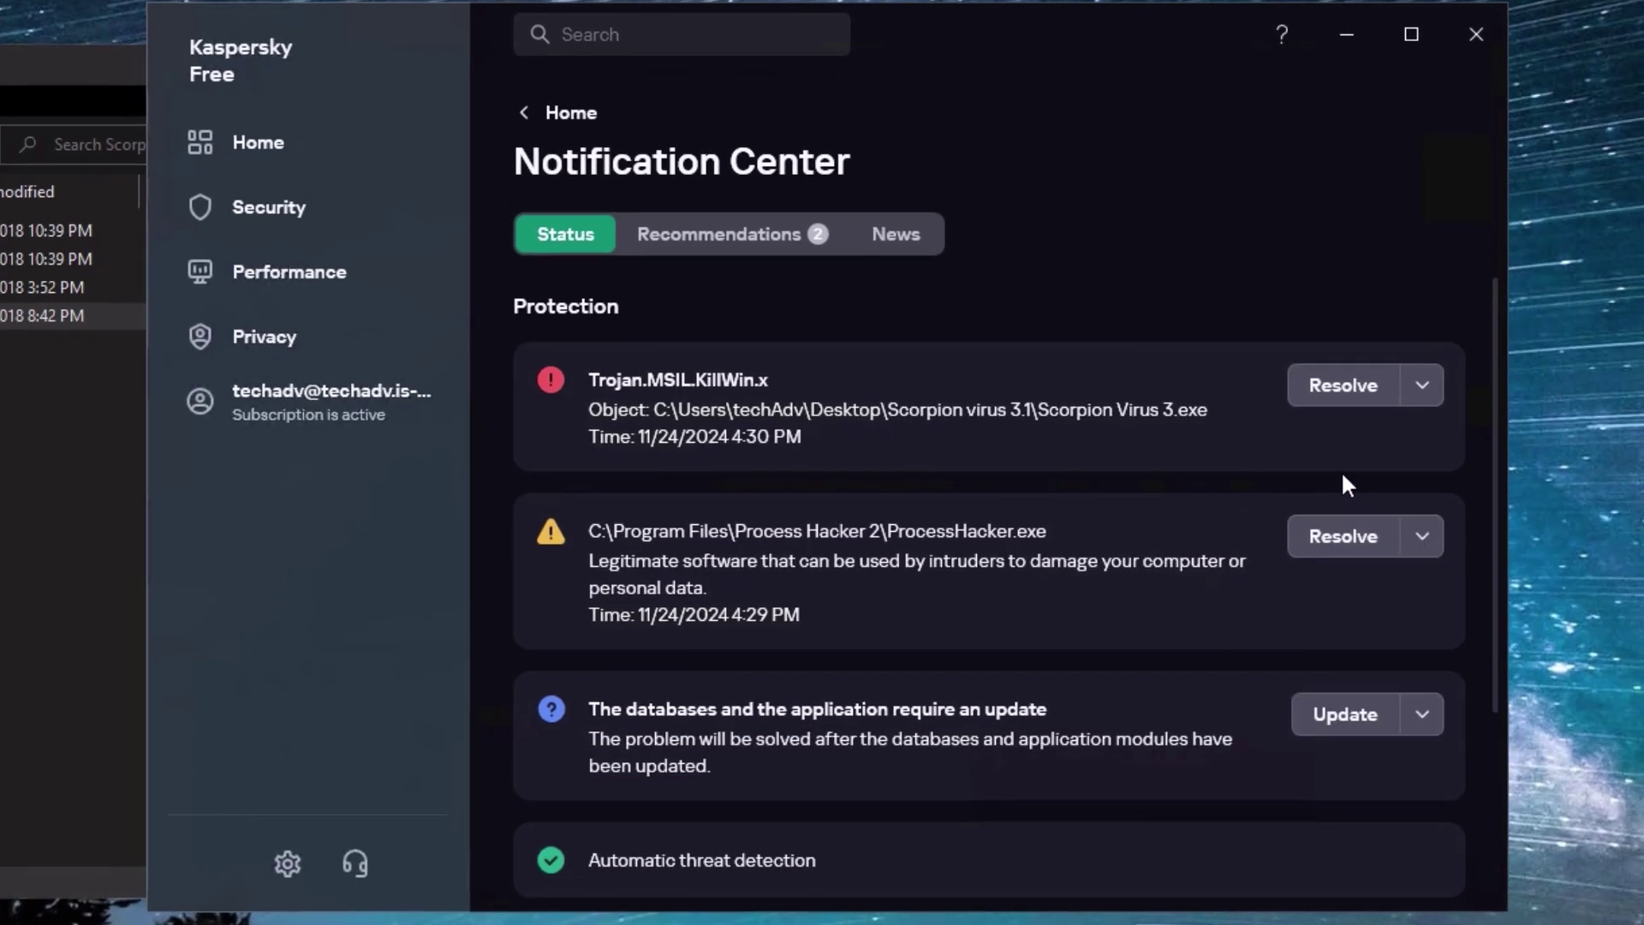
left_click(993, 897)
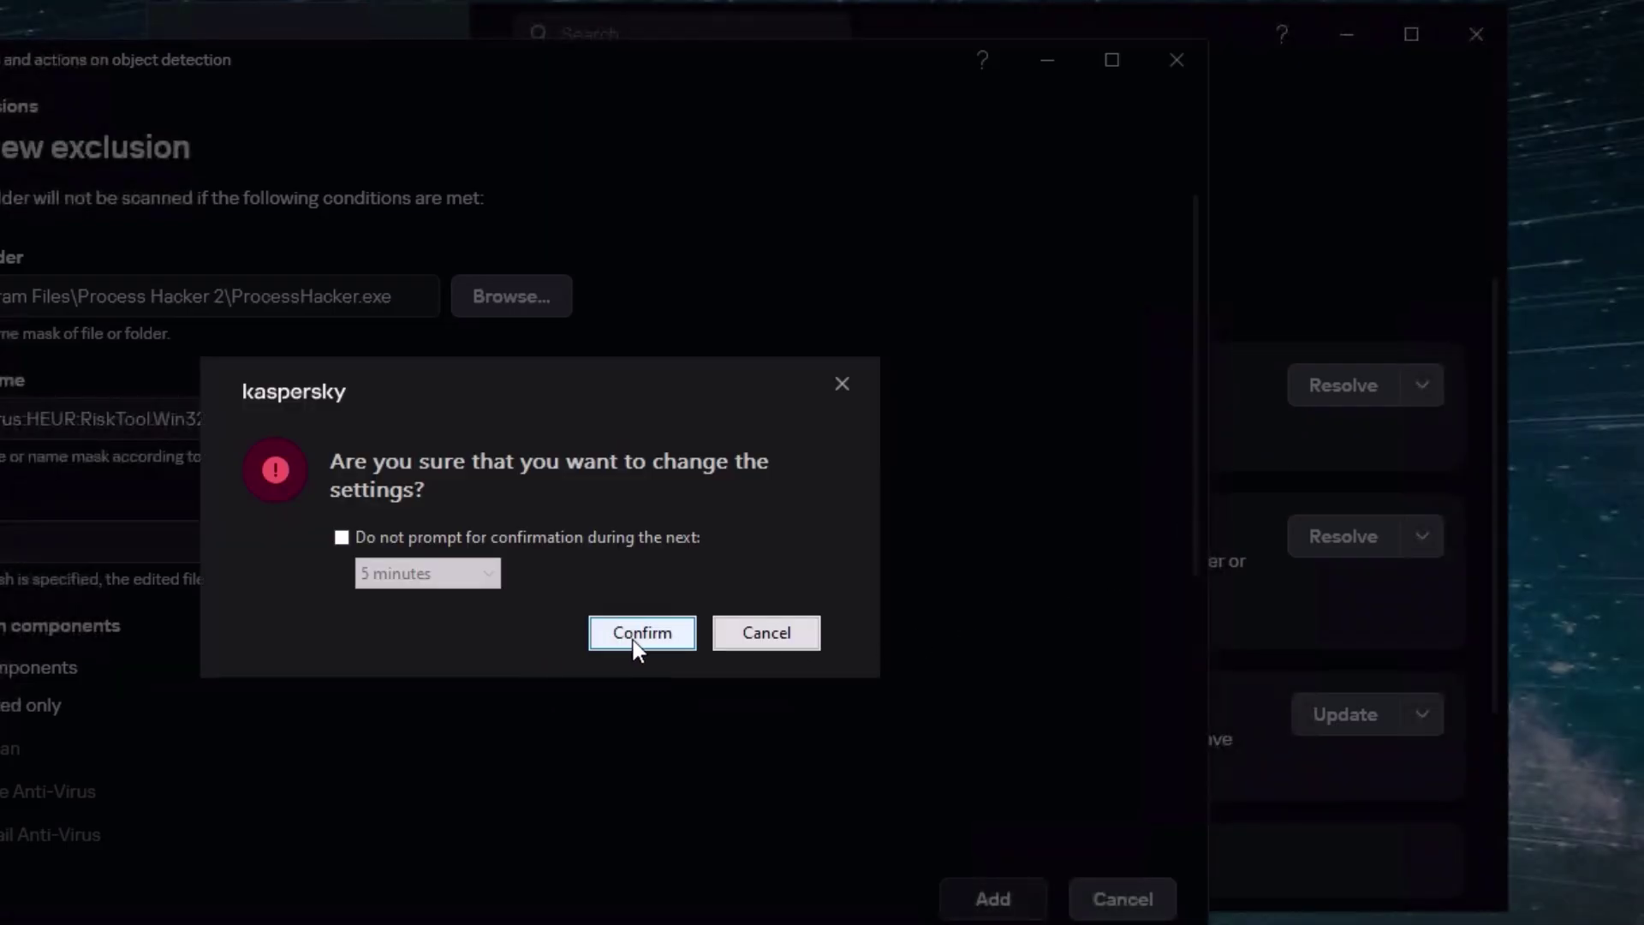
left_click(634, 635)
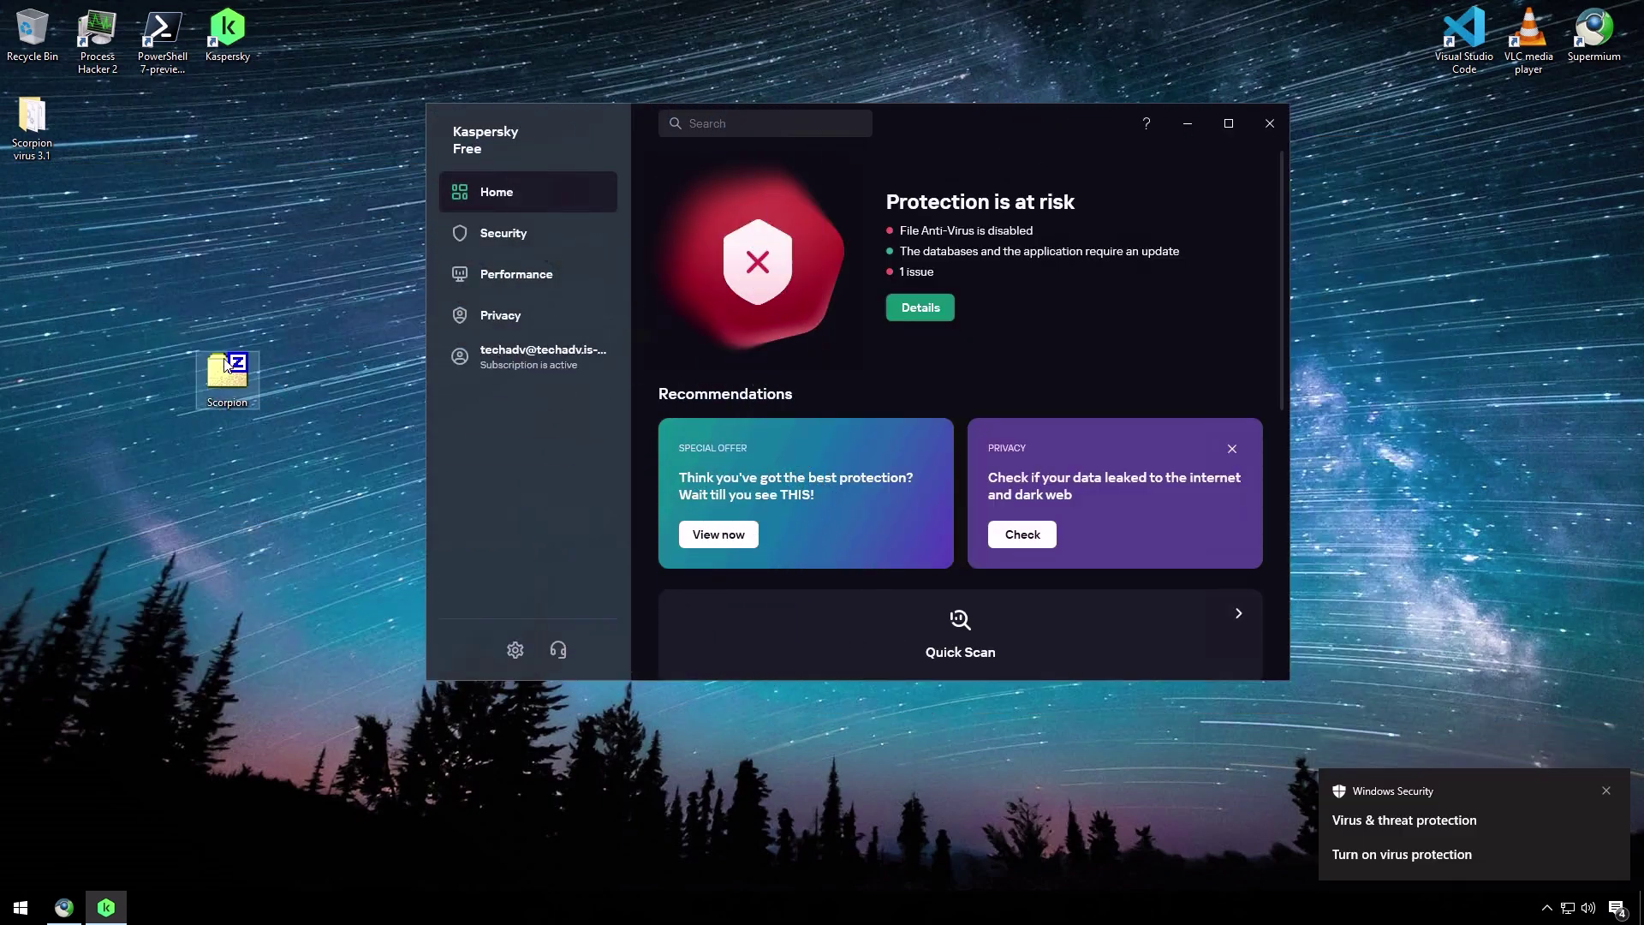
- Re-extract the Scorpion archive to the desktop with 7-Zip, replacing all existing files
right_click(226, 364)
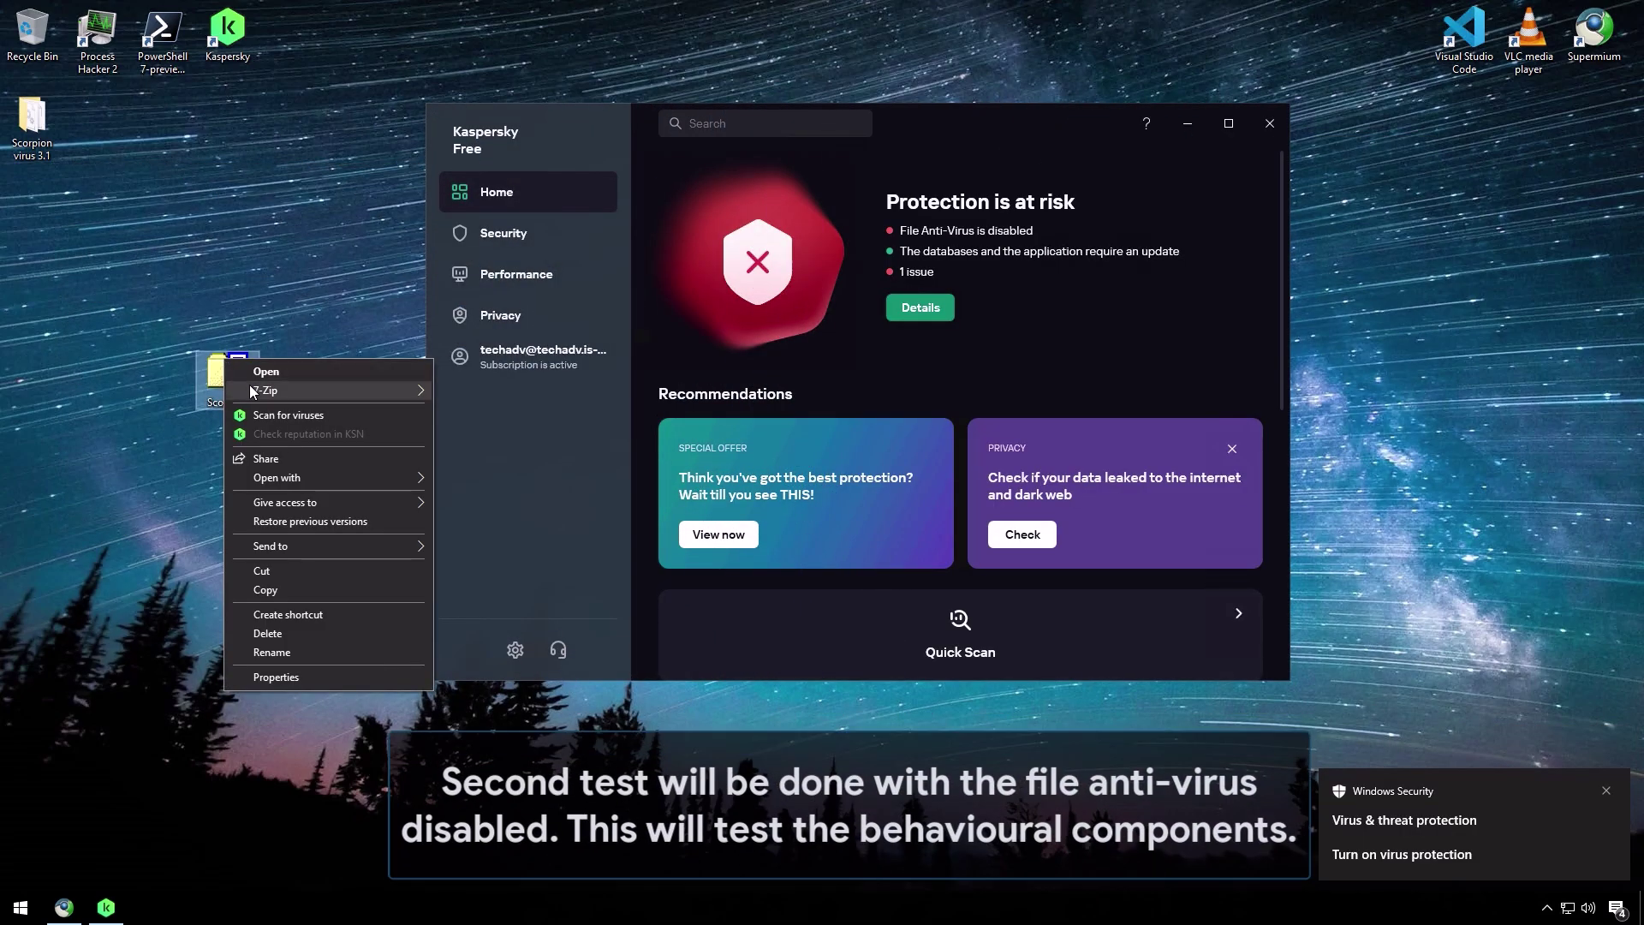
mouse_move(257, 390)
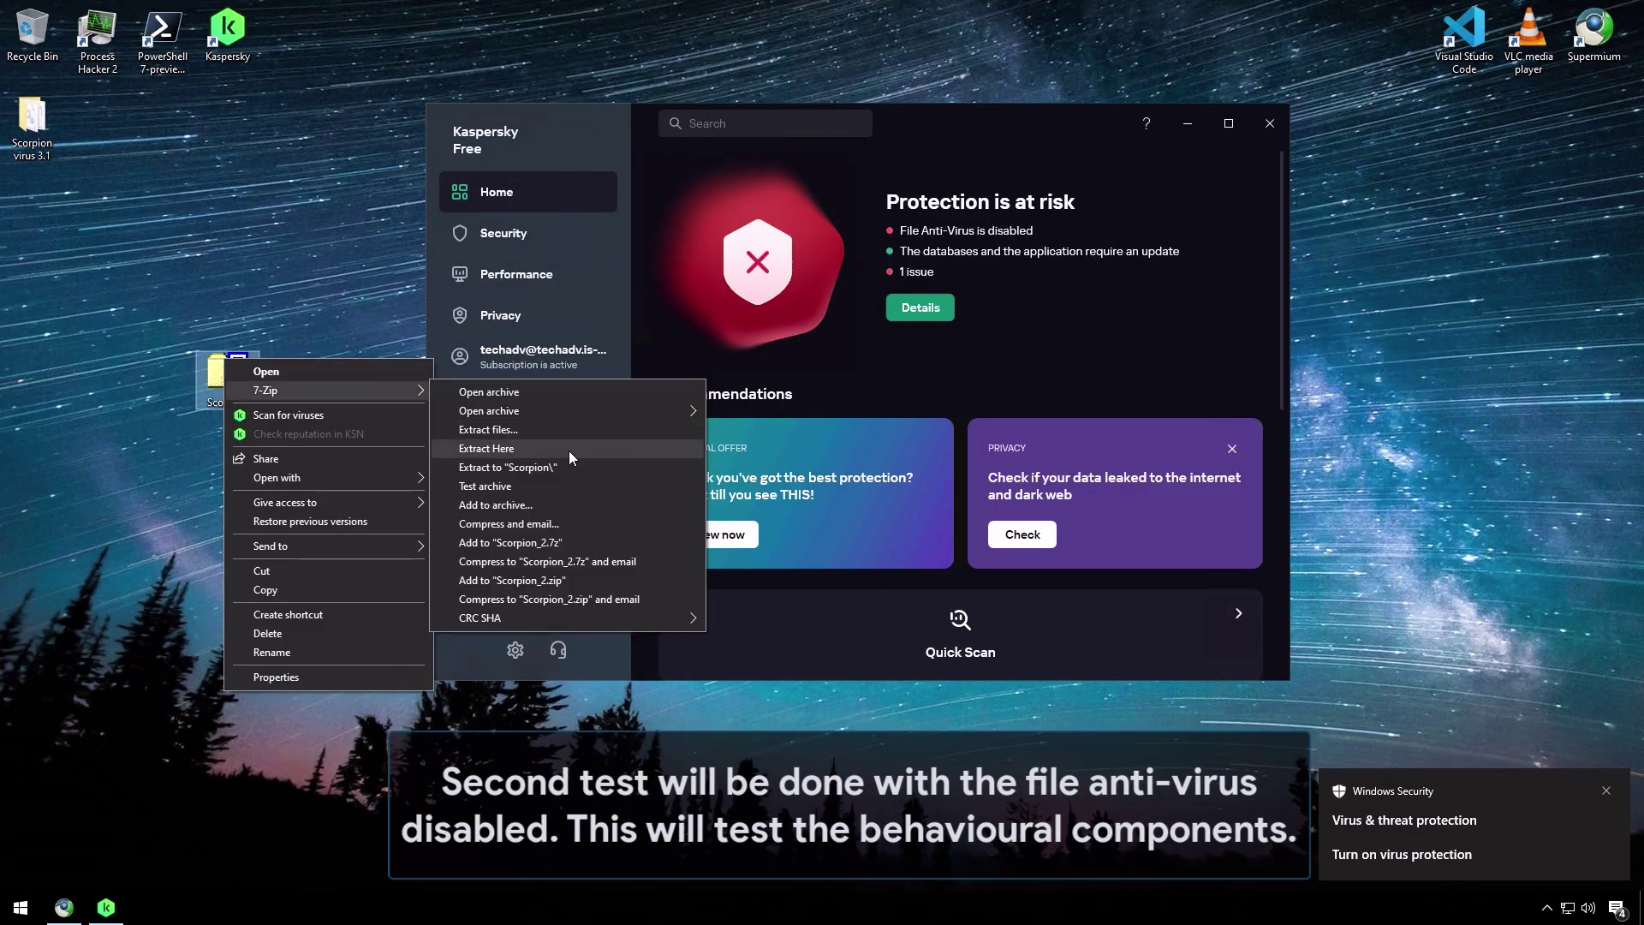
left_click(569, 450)
left_click(836, 549)
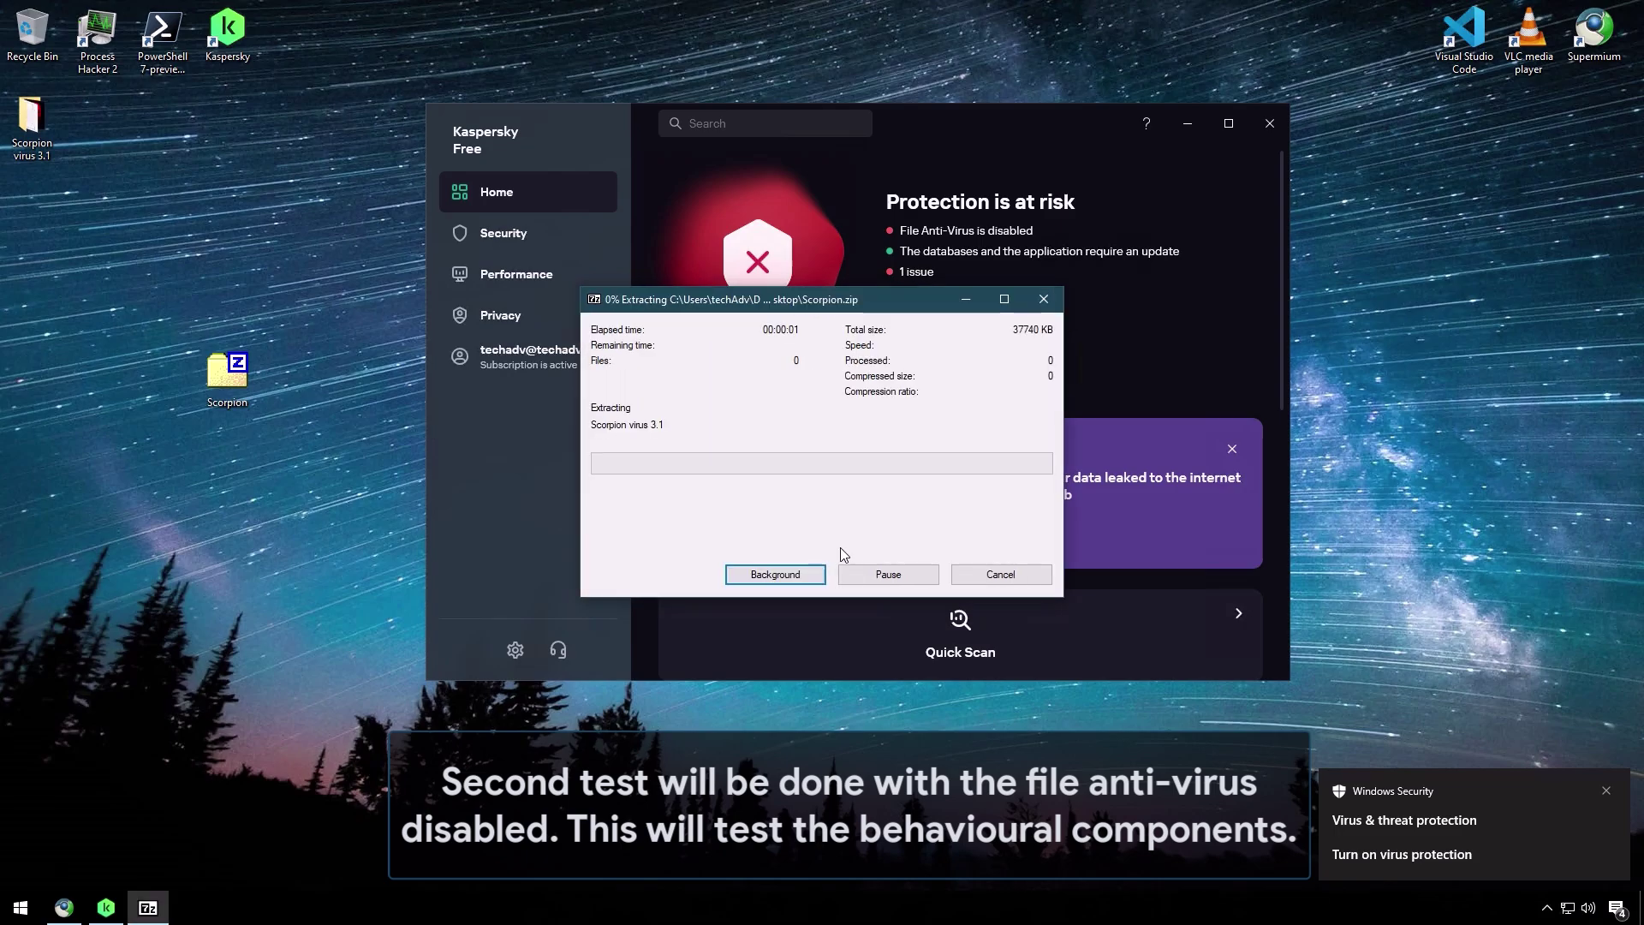
left_click_drag(1075, 122, 1354, 139)
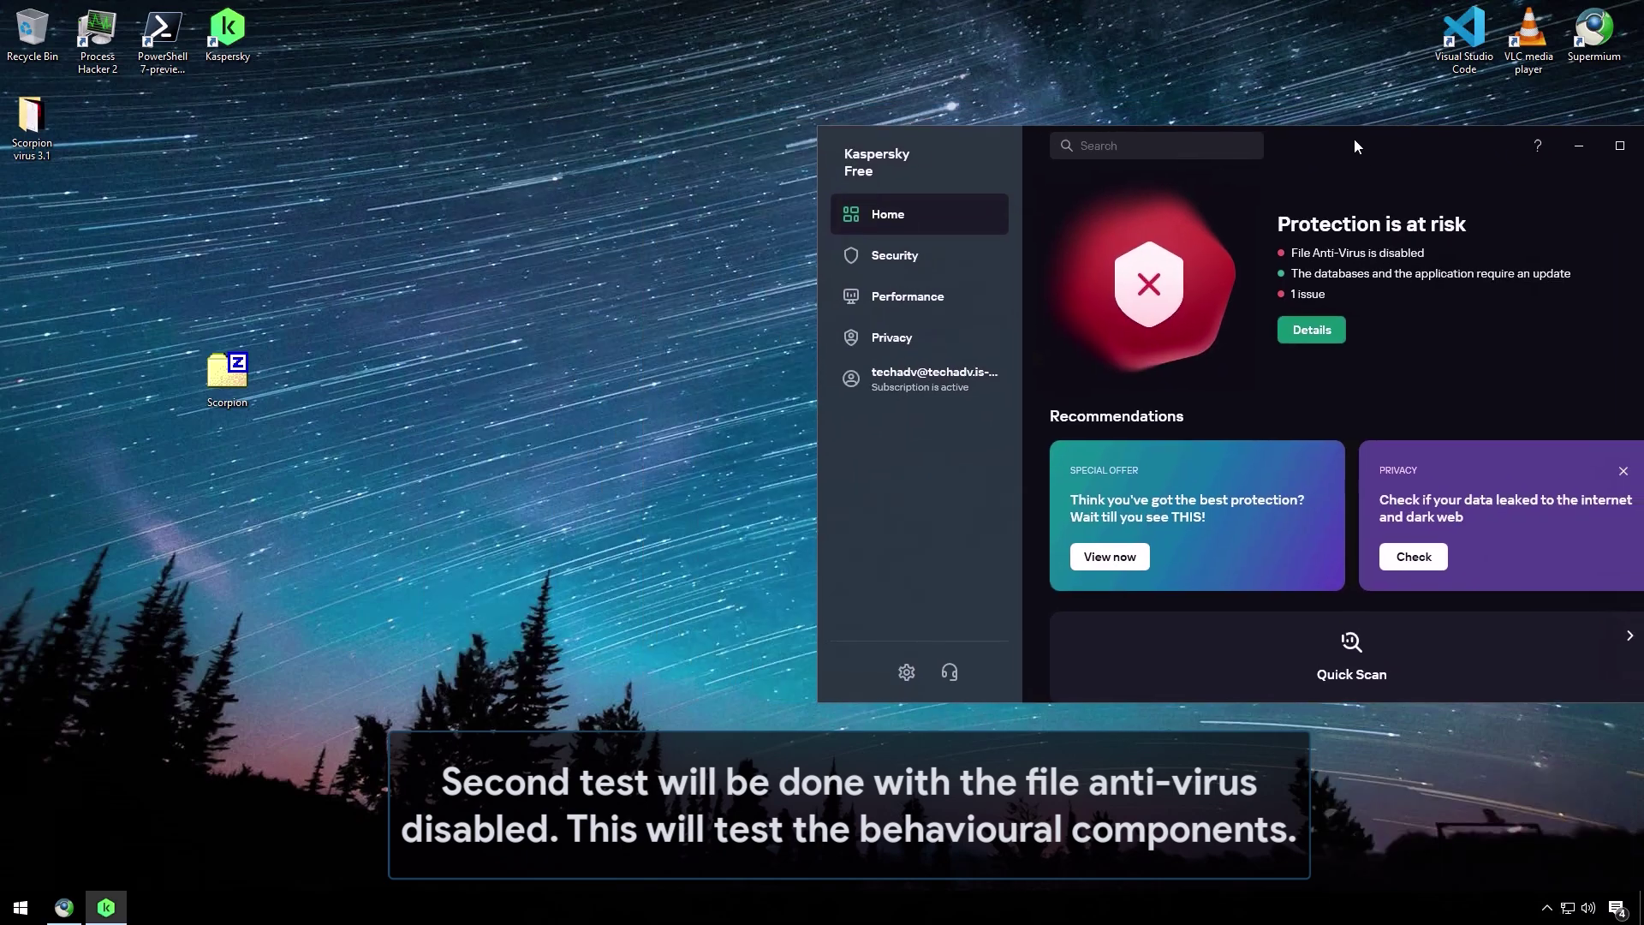
- Run Scorpion Virus 3 from the Scorpion virus 3.1 folder with admin approval, then close the folder
double_click(31, 120)
left_click(291, 341)
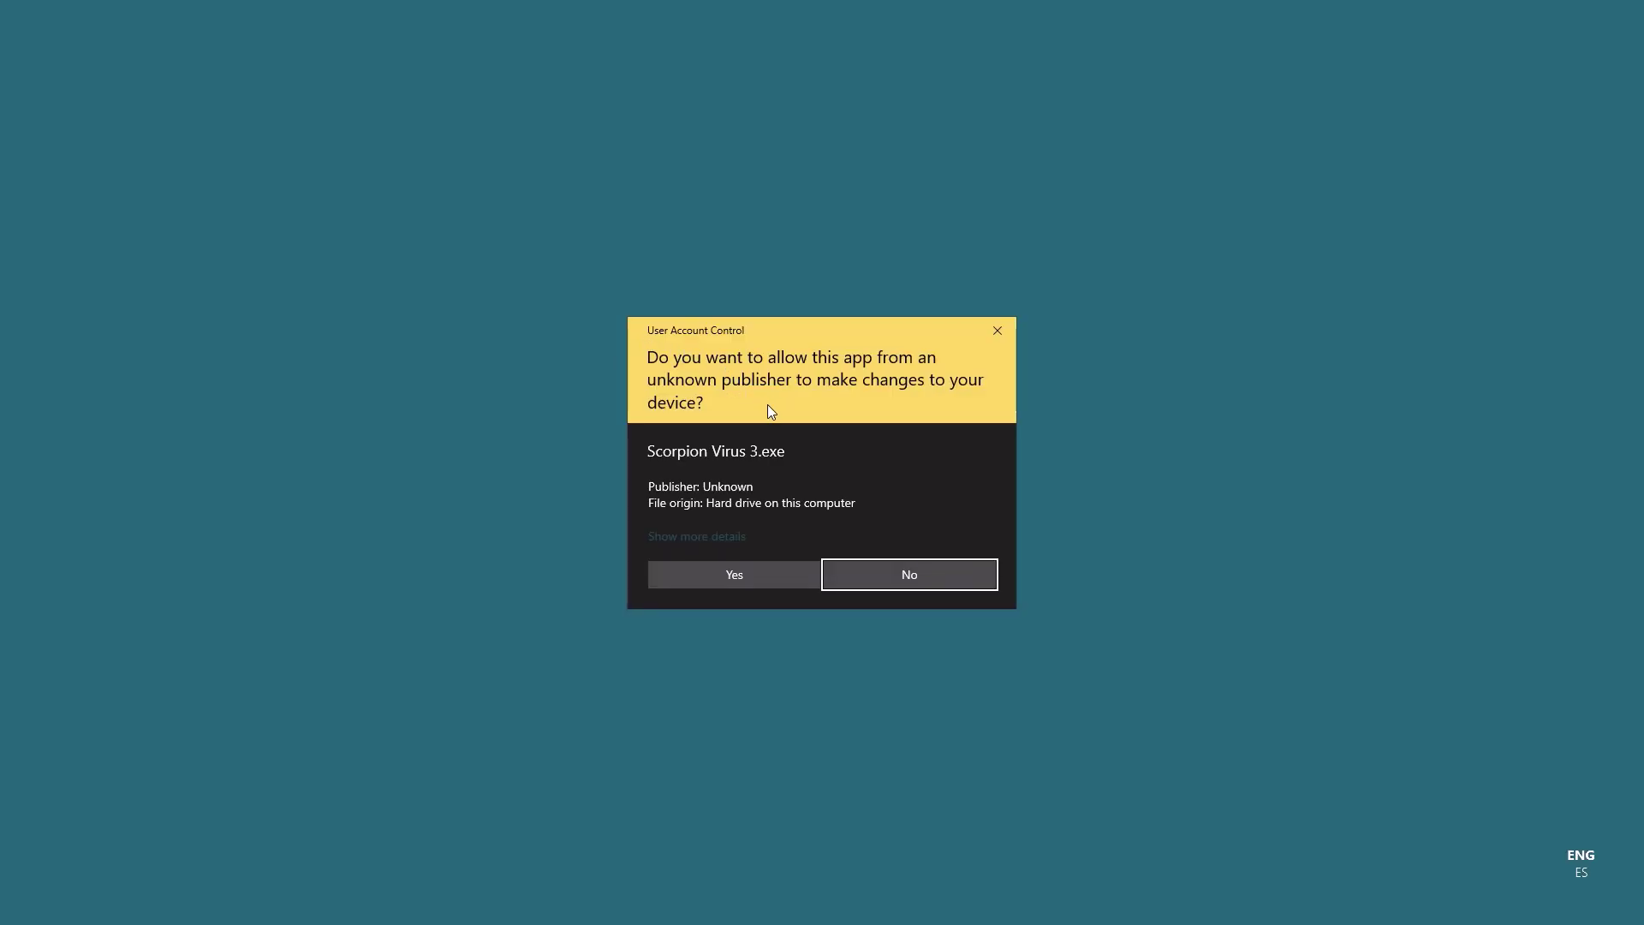
left_click(690, 575)
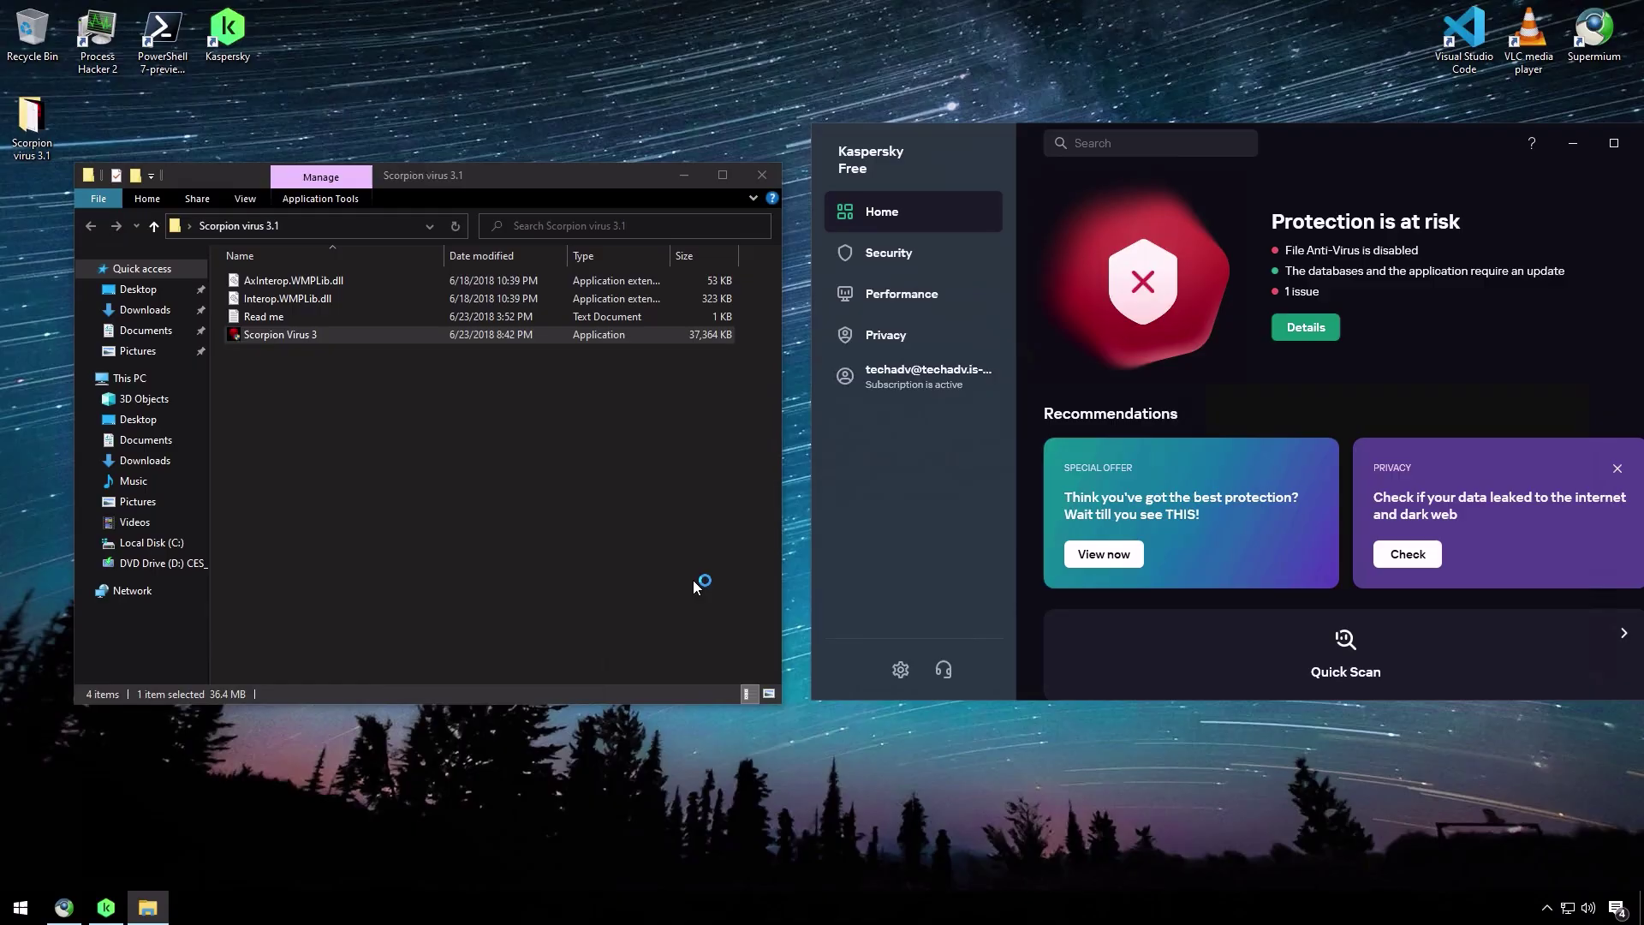
left_click(762, 176)
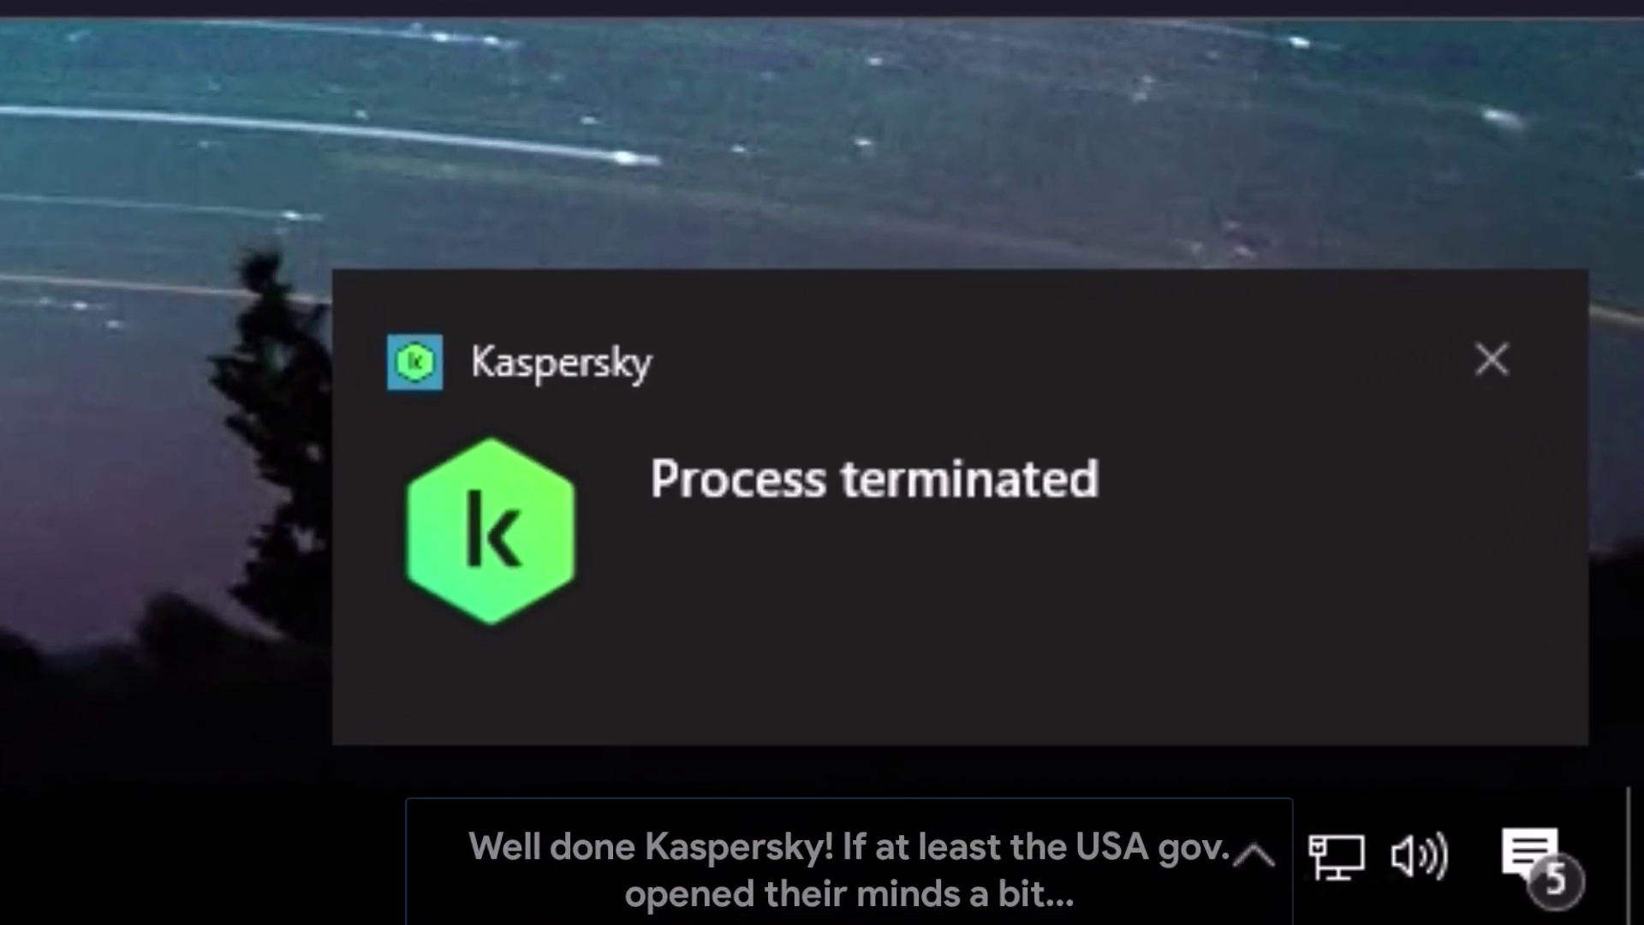
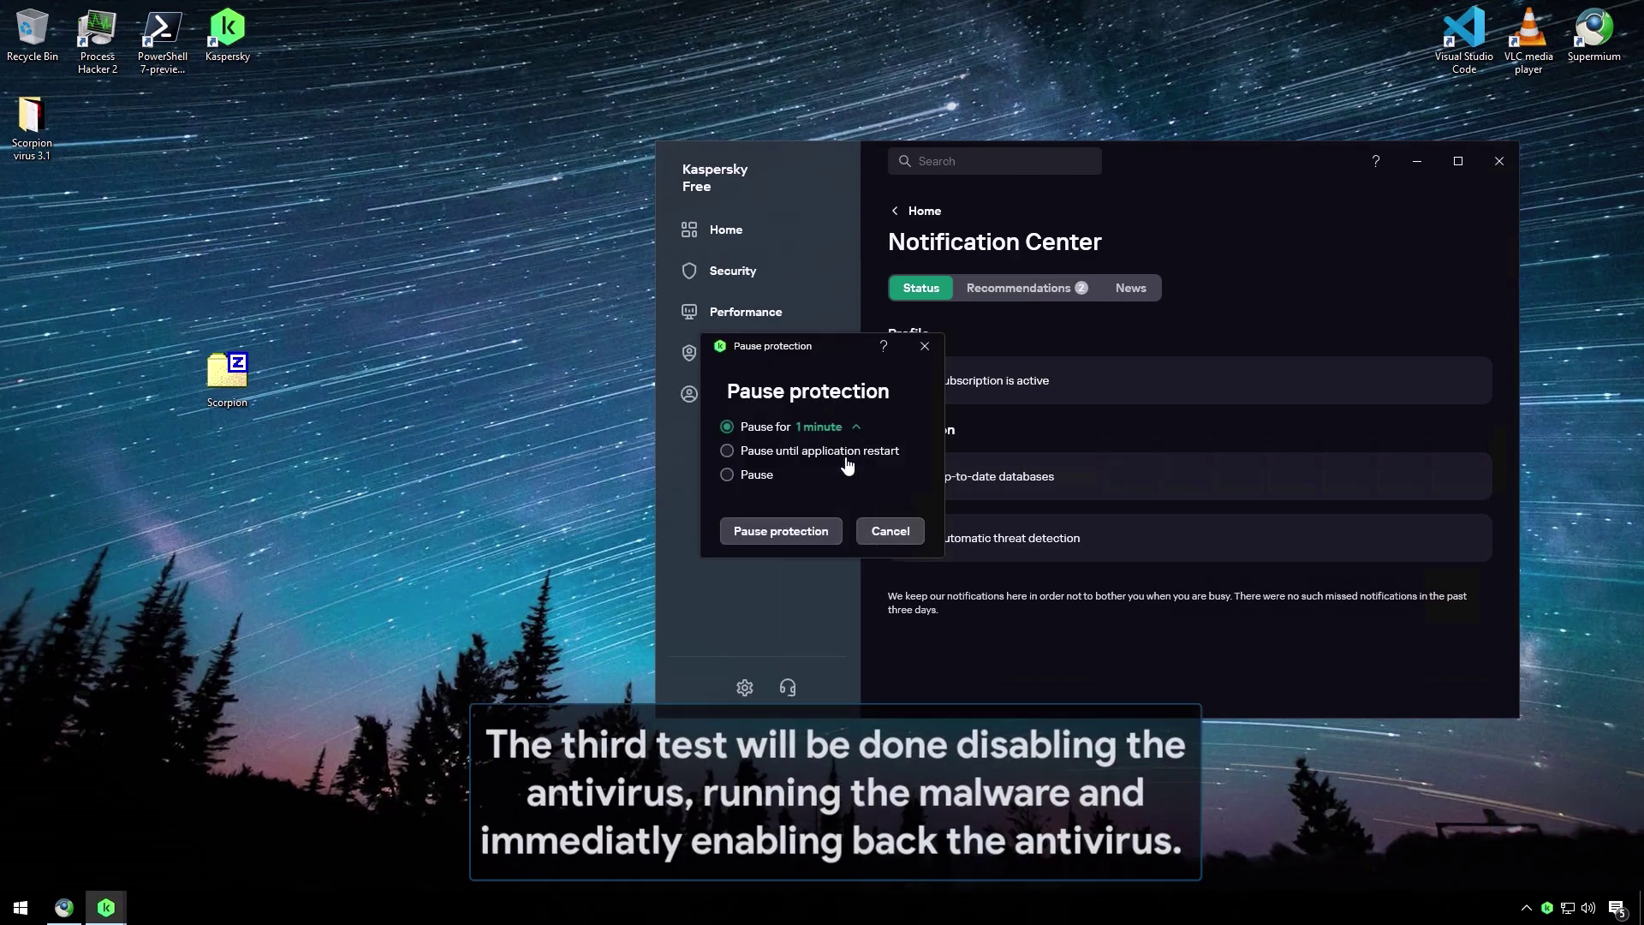
left_click(810, 532)
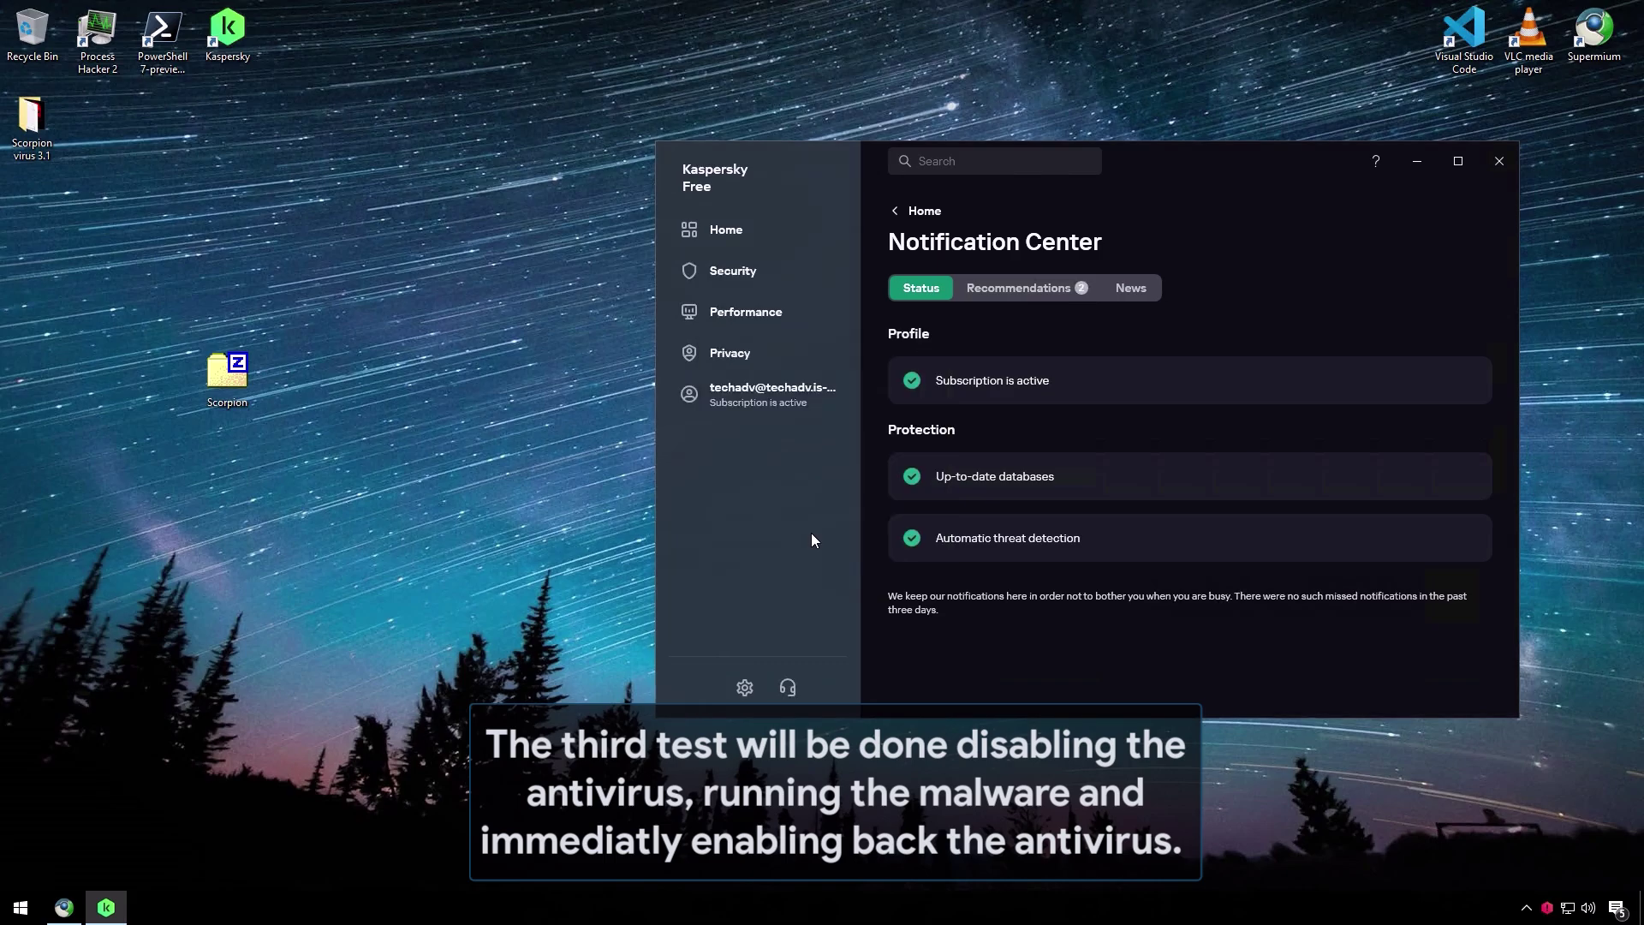
- Extract the Scorpion archive onto the desktop with 7-Zip, overwriting all existing files
left_click(910, 211)
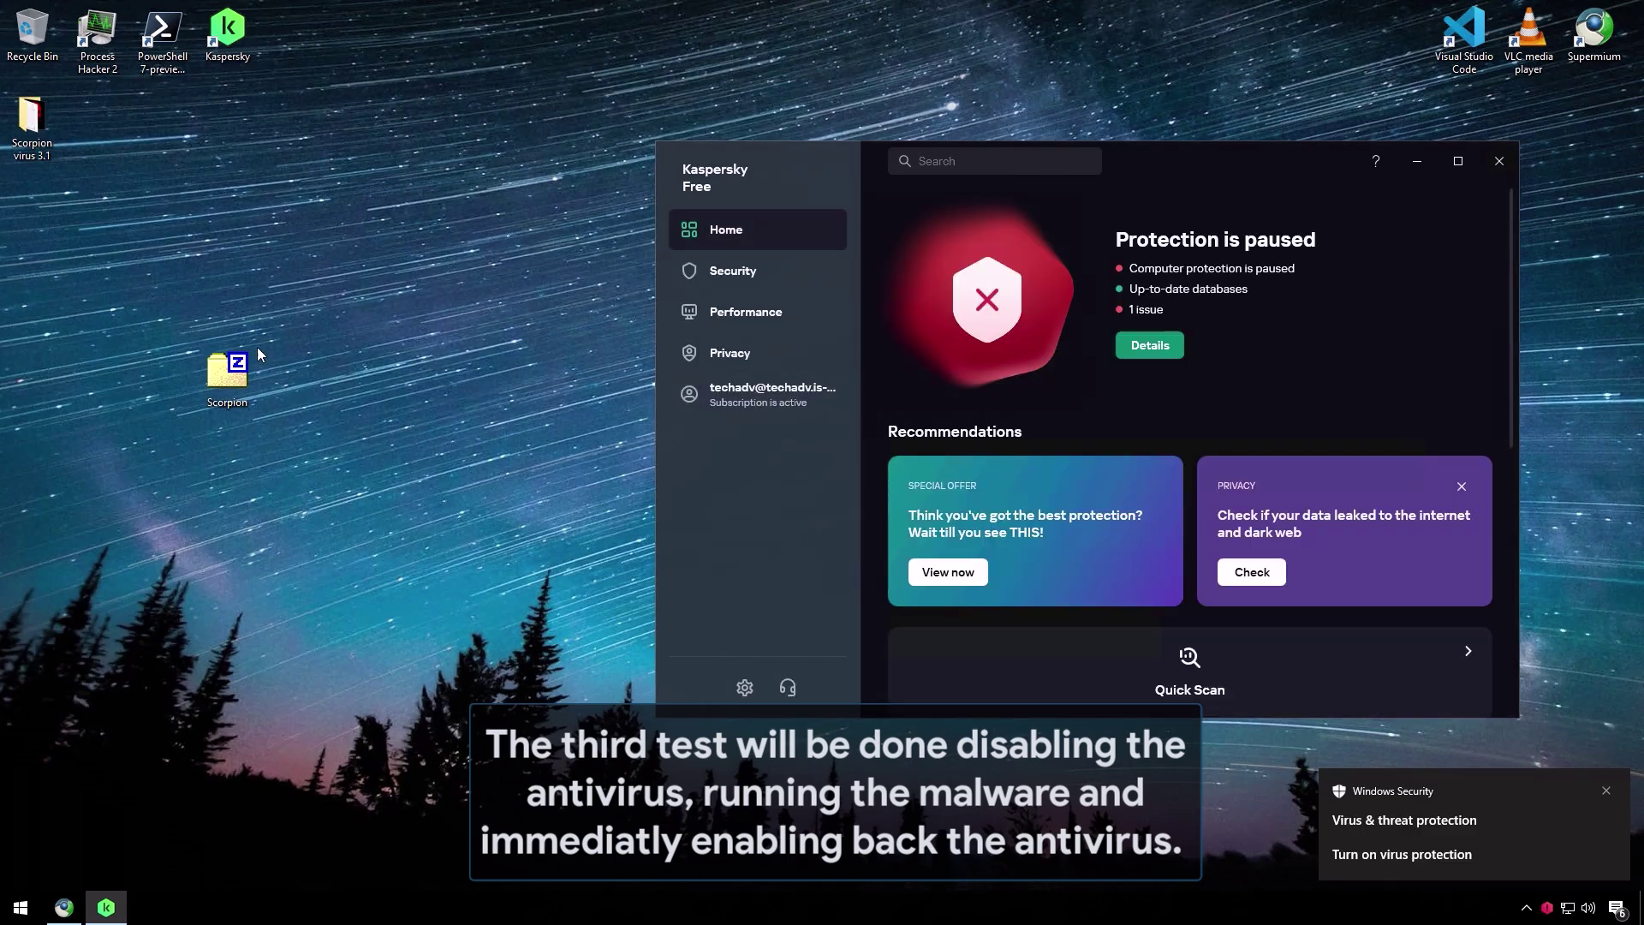
right_click(244, 368)
mouse_move(296, 401)
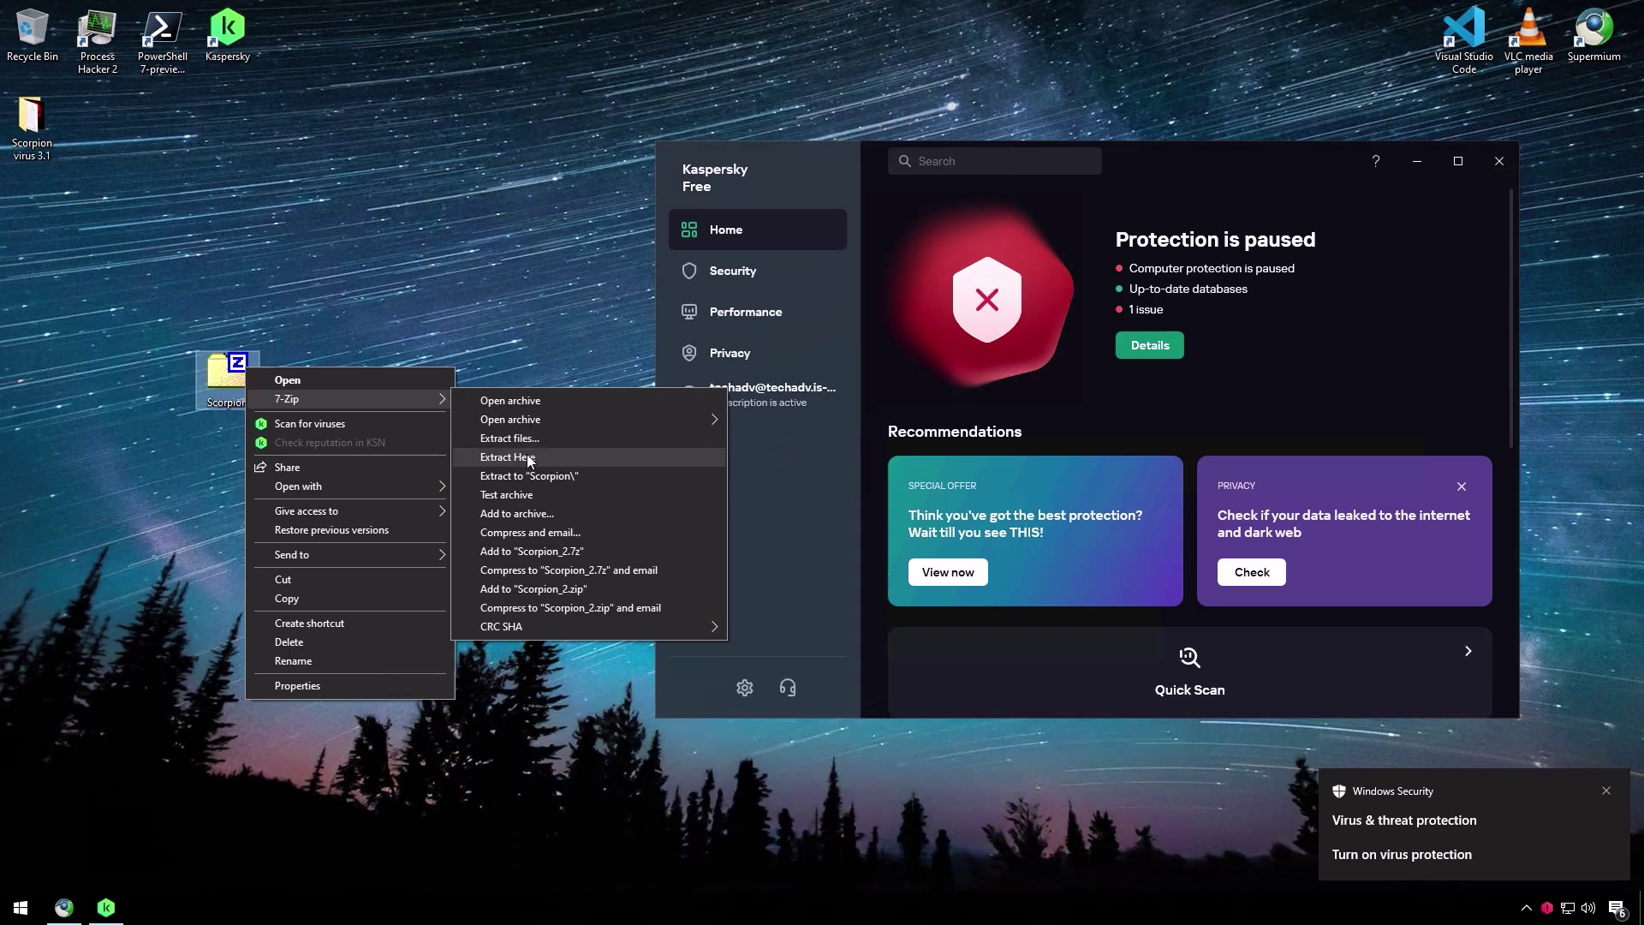
left_click(529, 458)
left_click(844, 549)
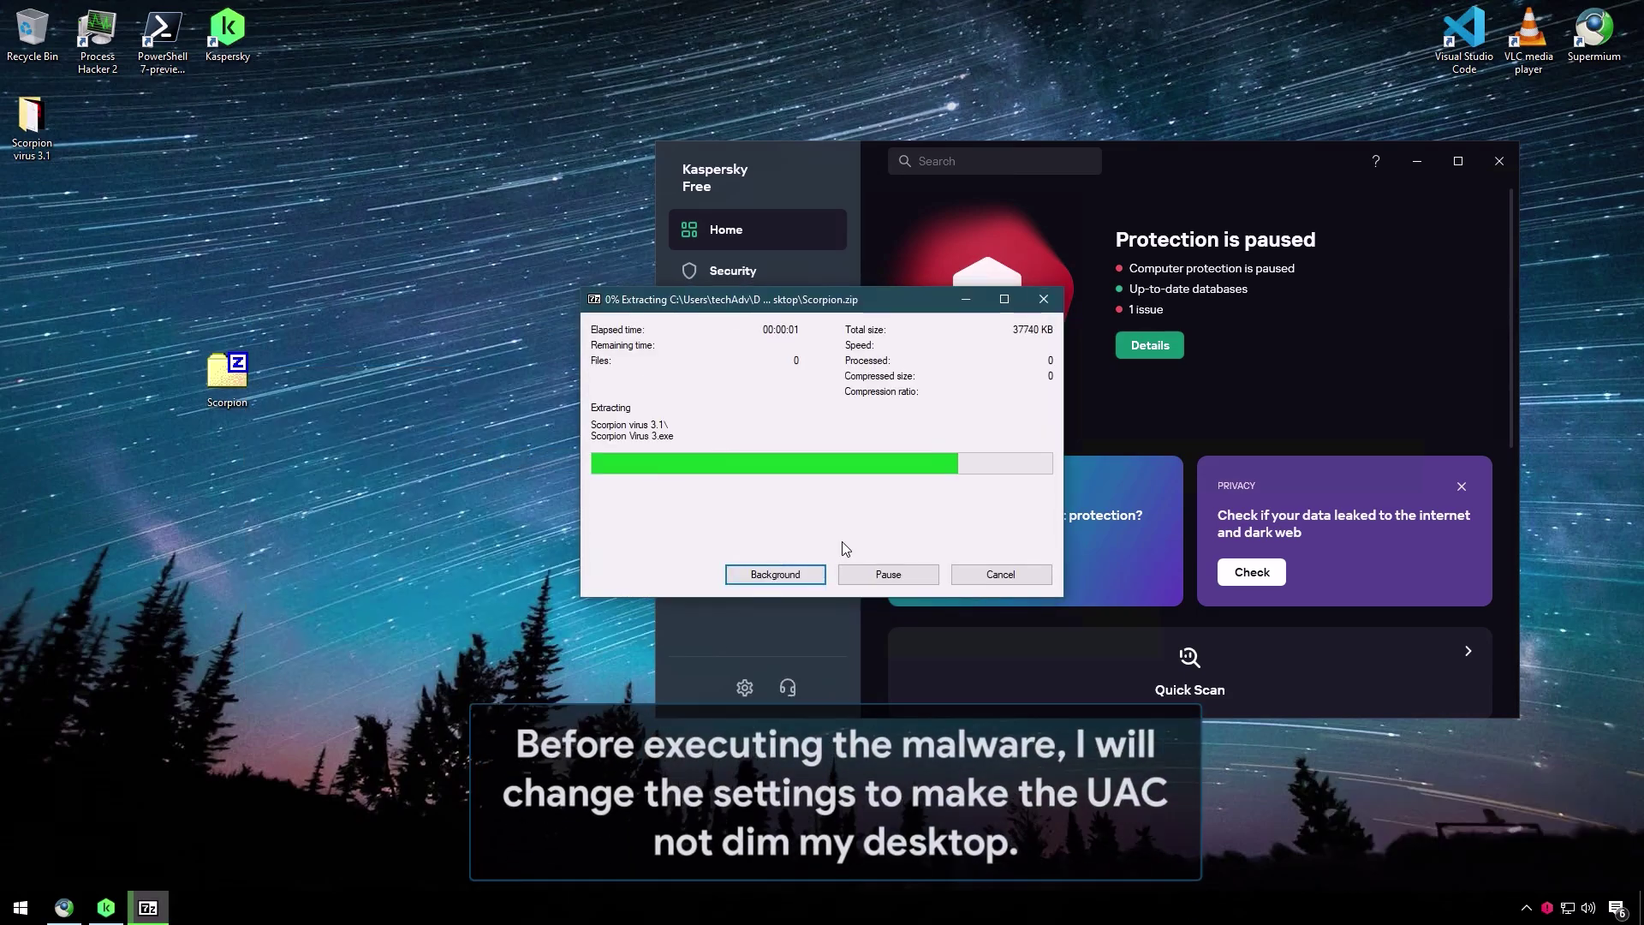
- Open the Scorpion virus 3.1 folder and start entering useraccountcontrol in a Run box
left_click(34, 137)
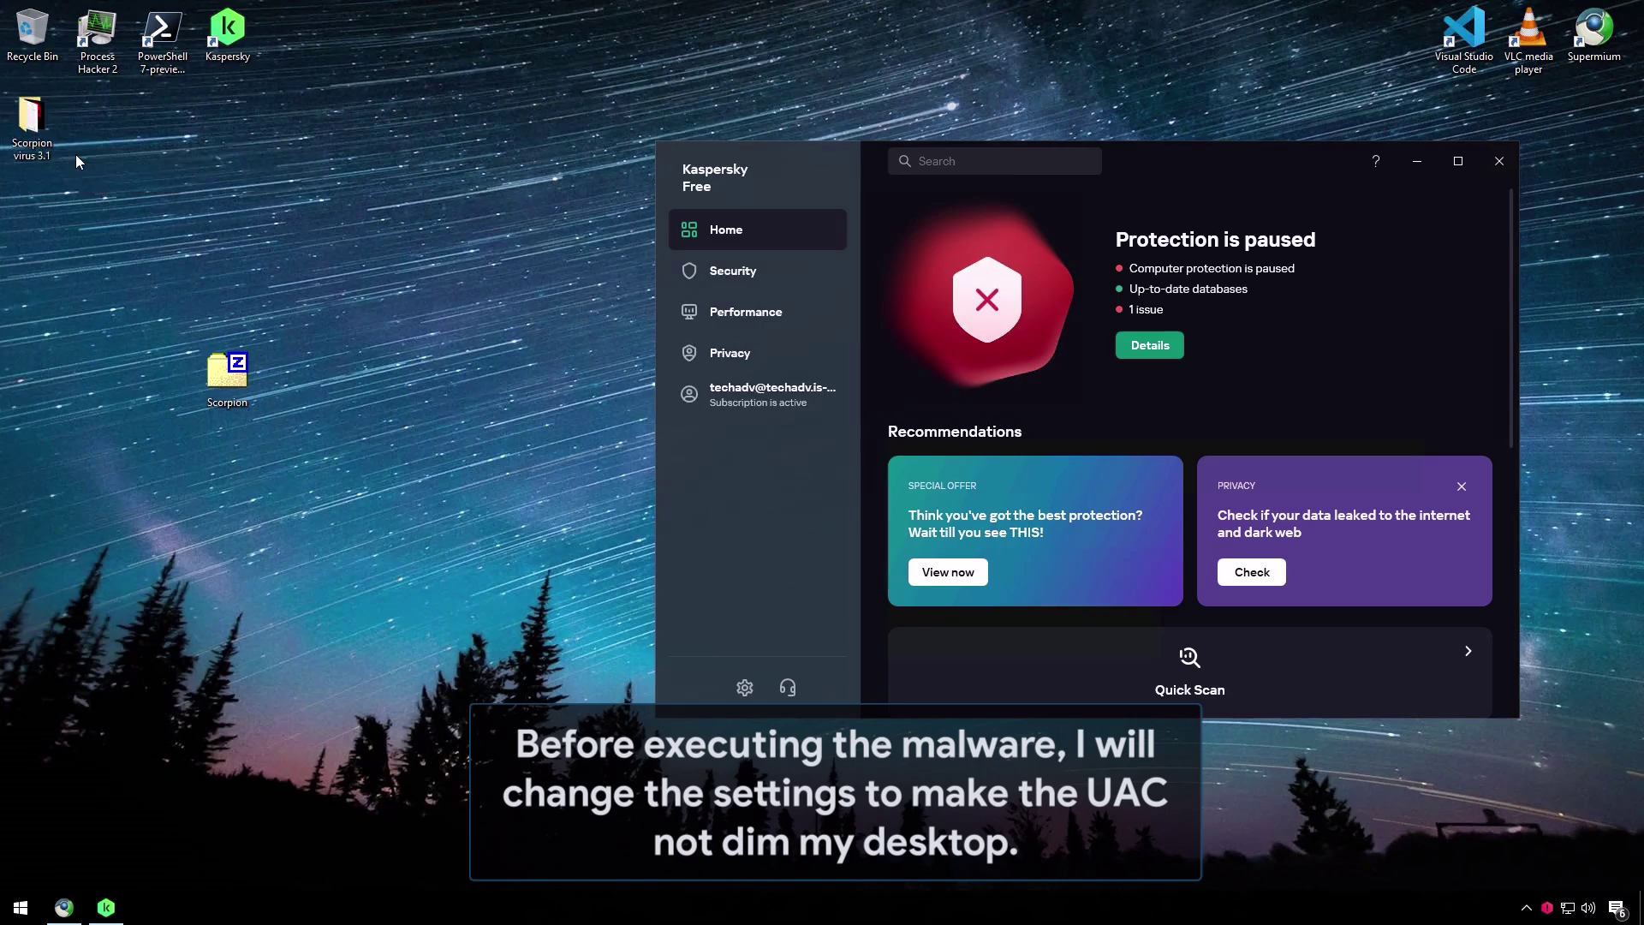
double_click(34, 137)
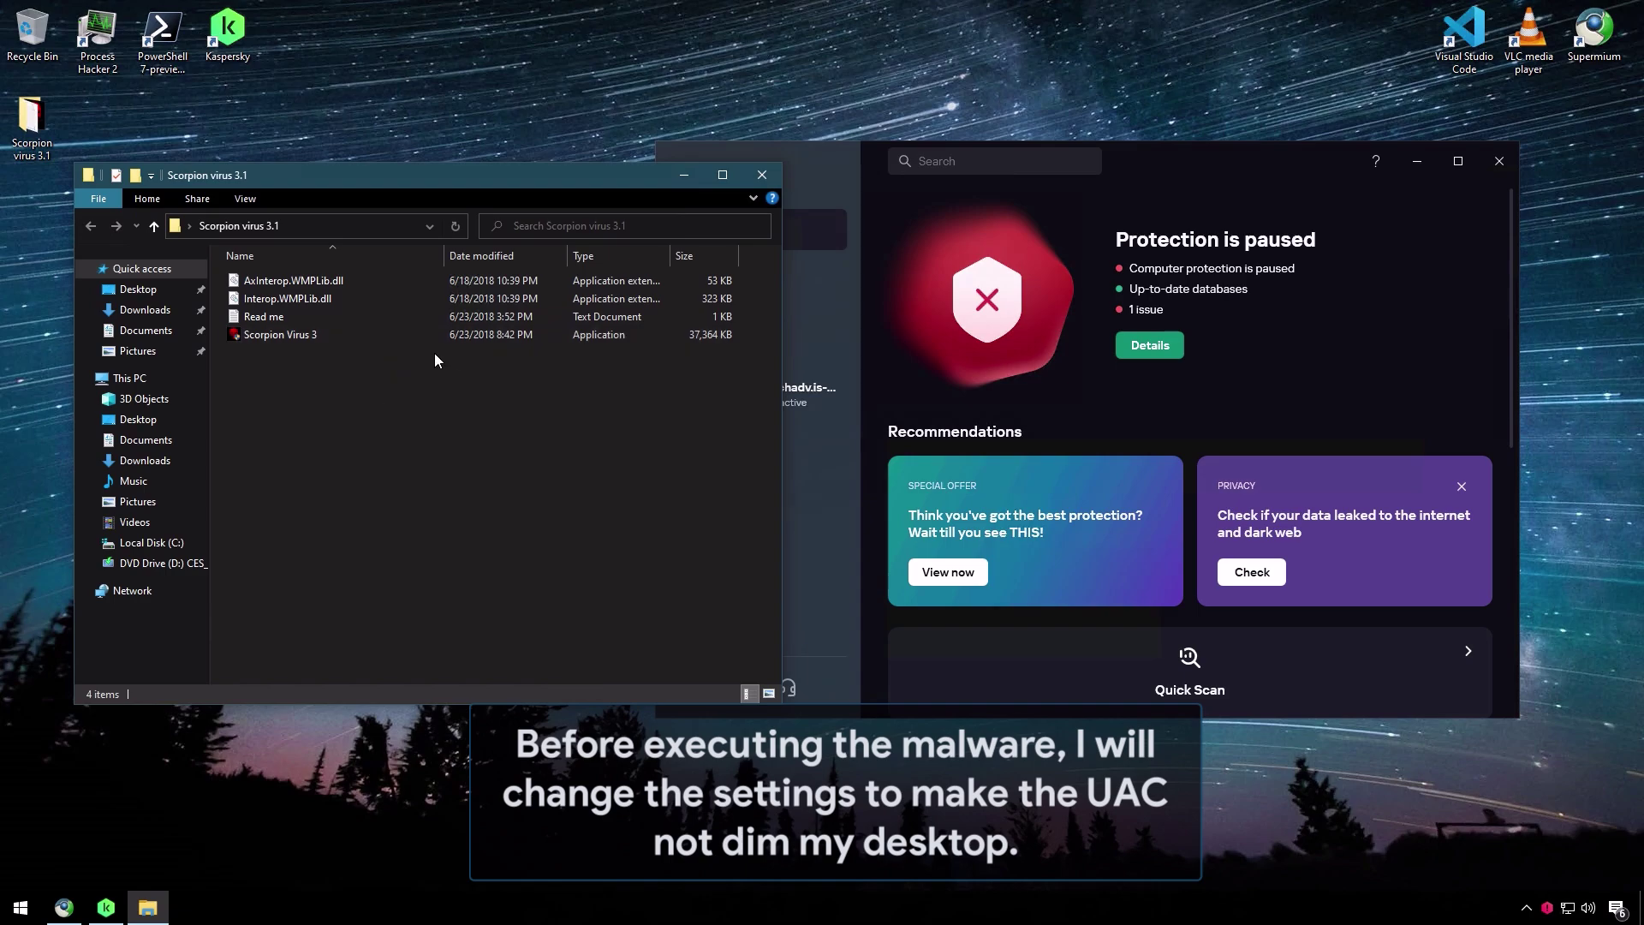
key("super+r")
type("user")
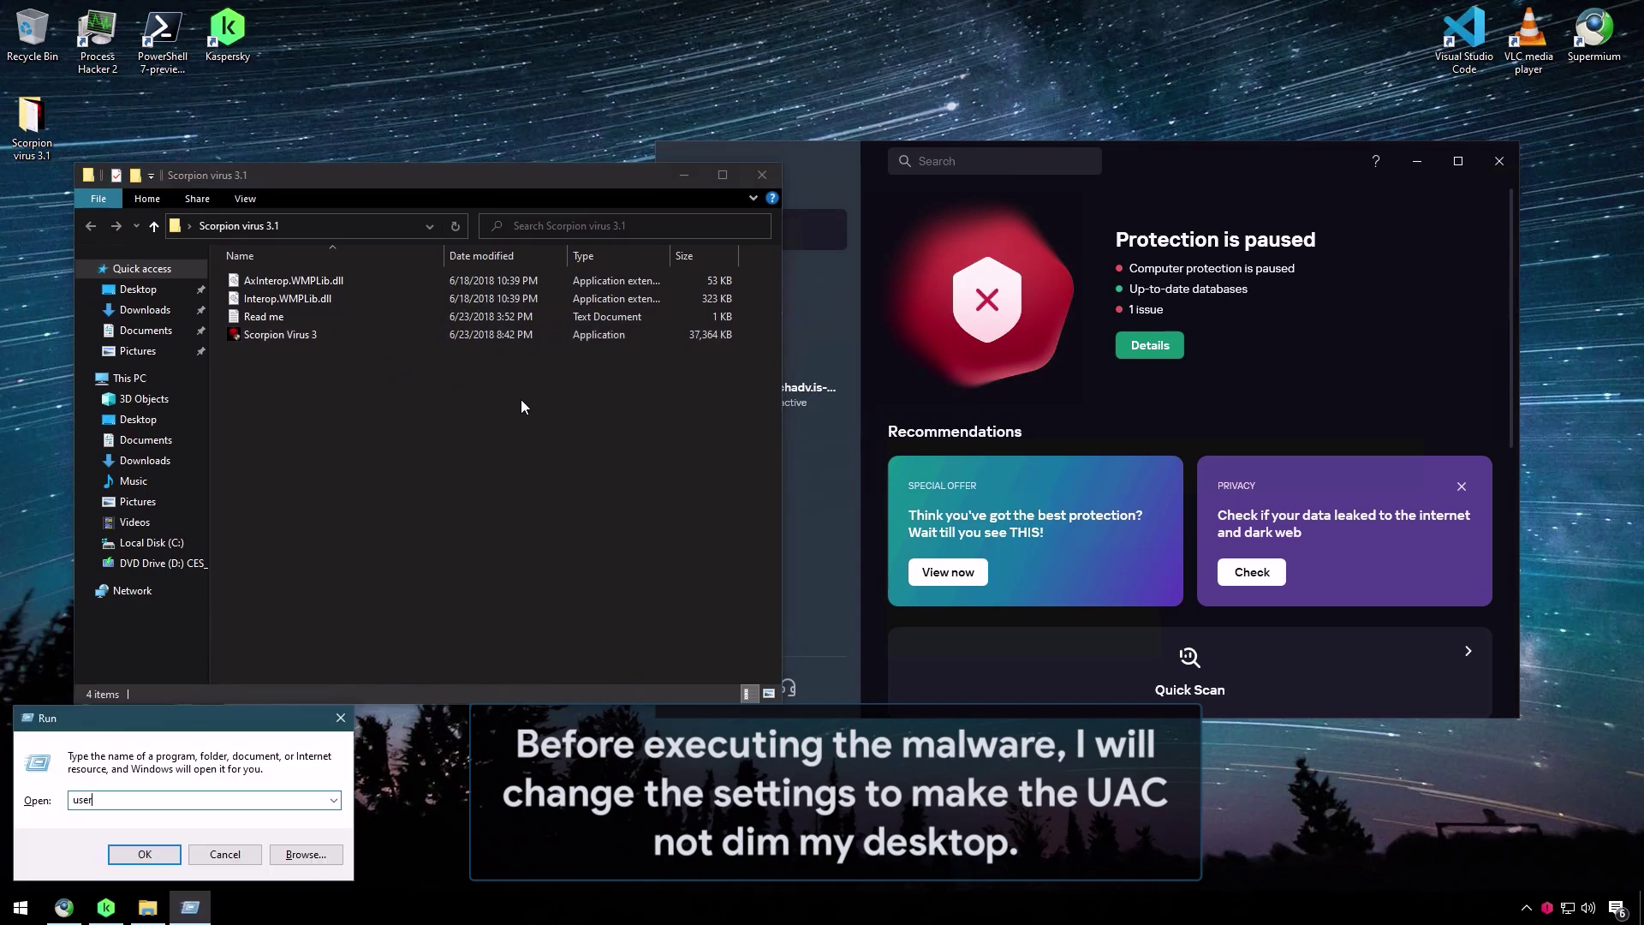
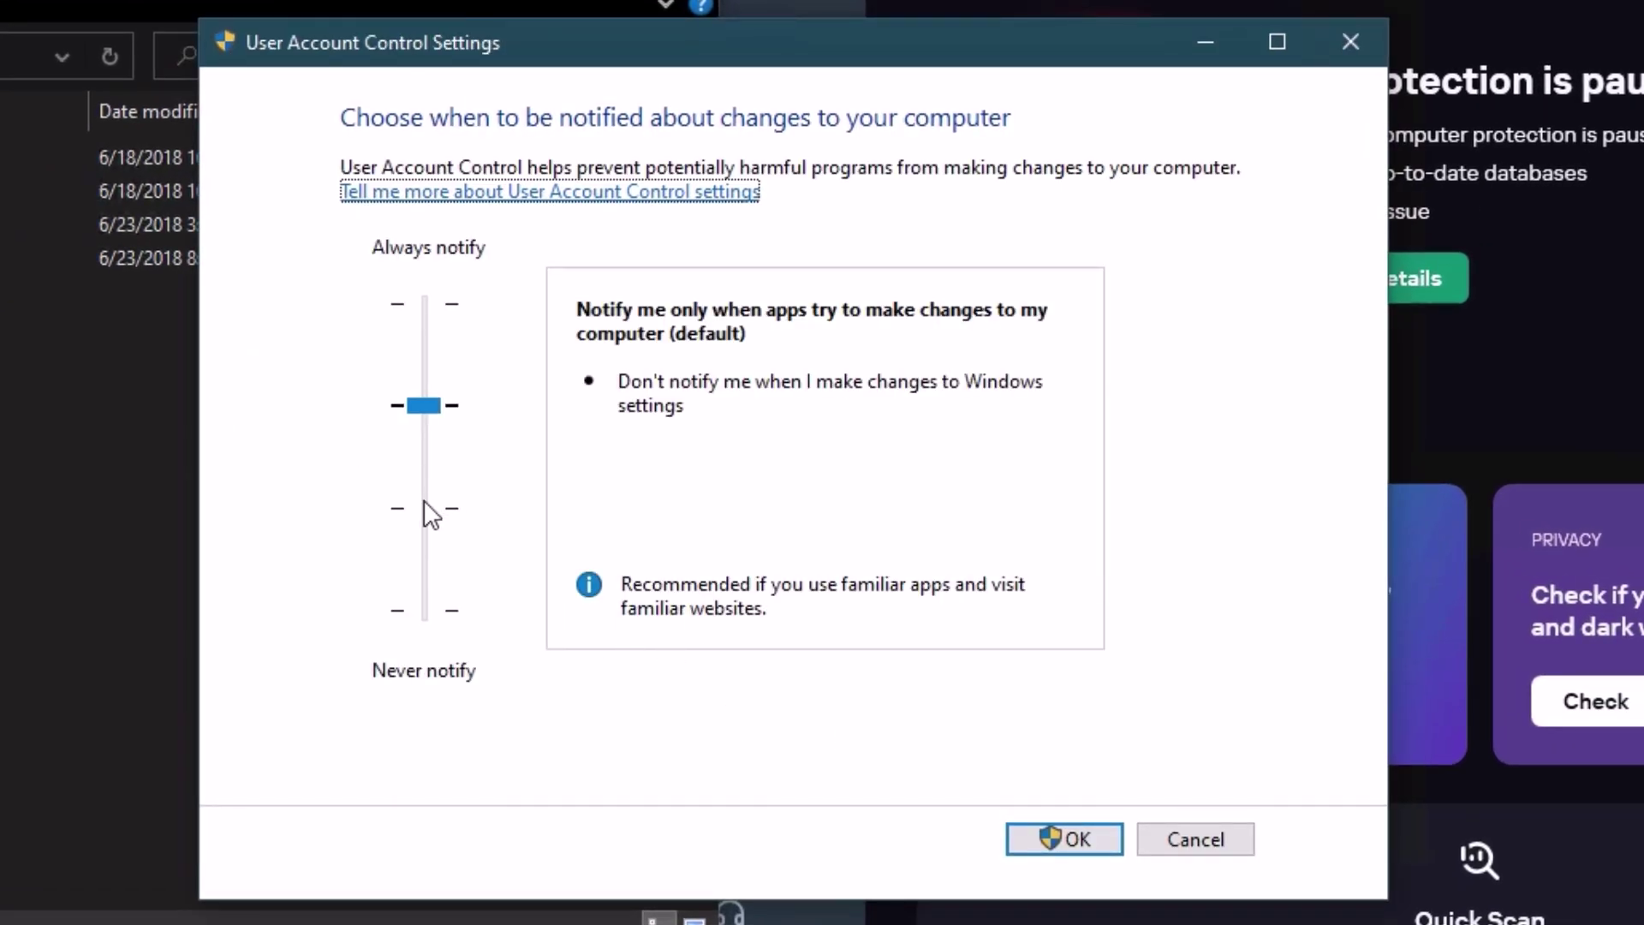
- Drop the UAC slider one notch to 'do not dim my desktop' and approve the change
left_click(424, 505)
left_click(1057, 840)
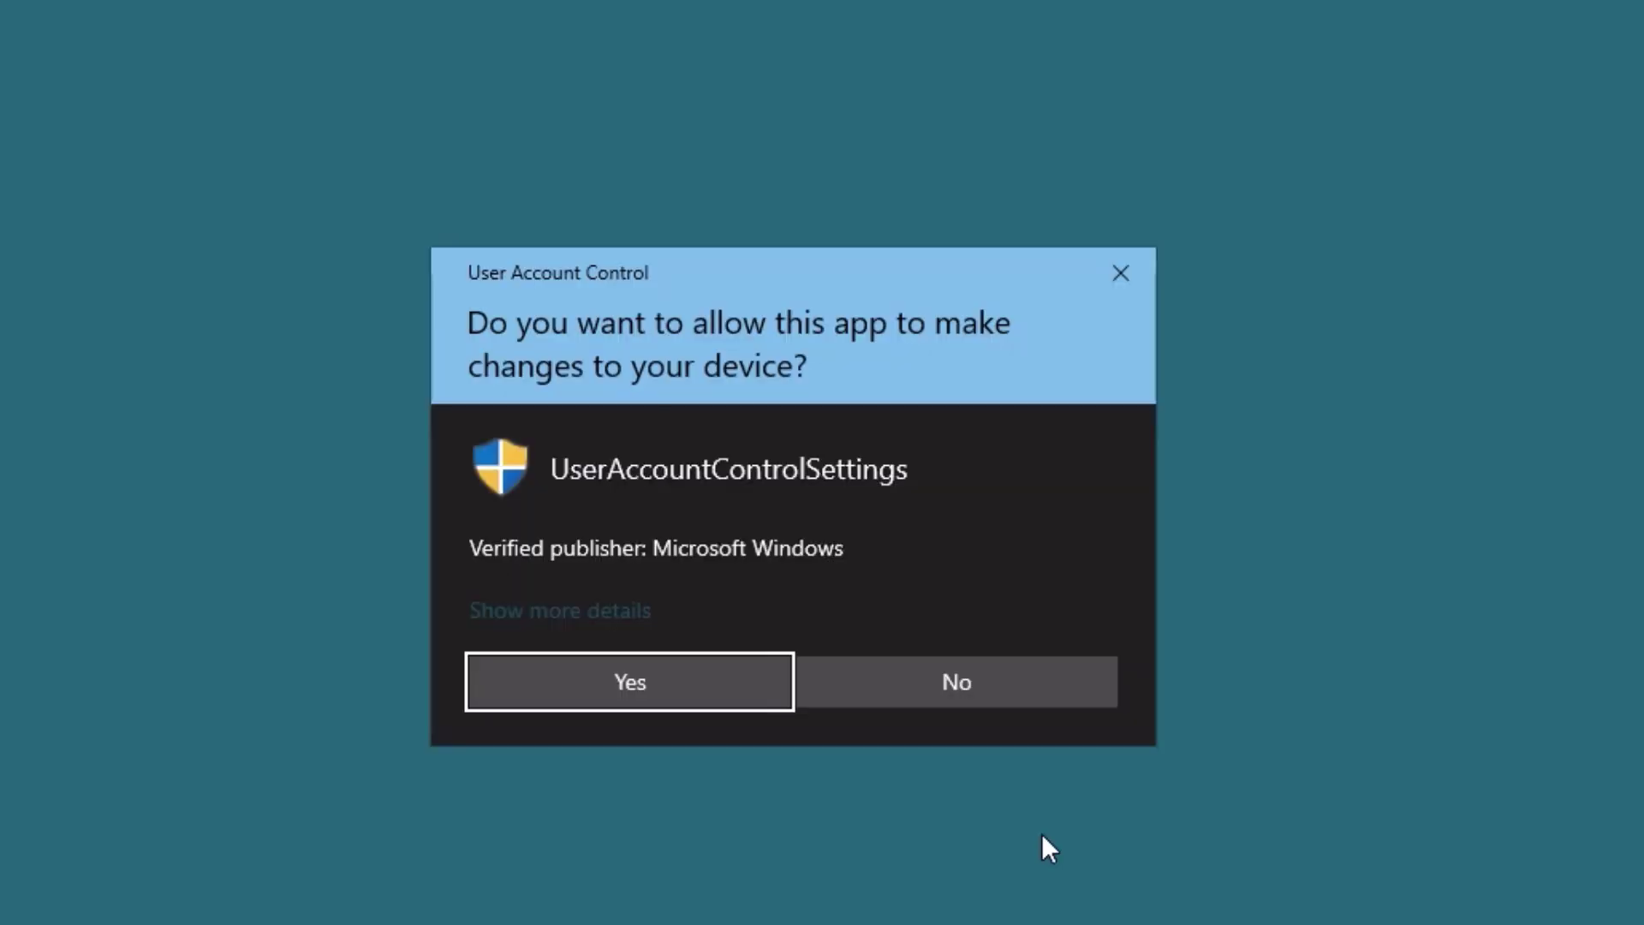
left_click(951, 685)
left_click(7, 292)
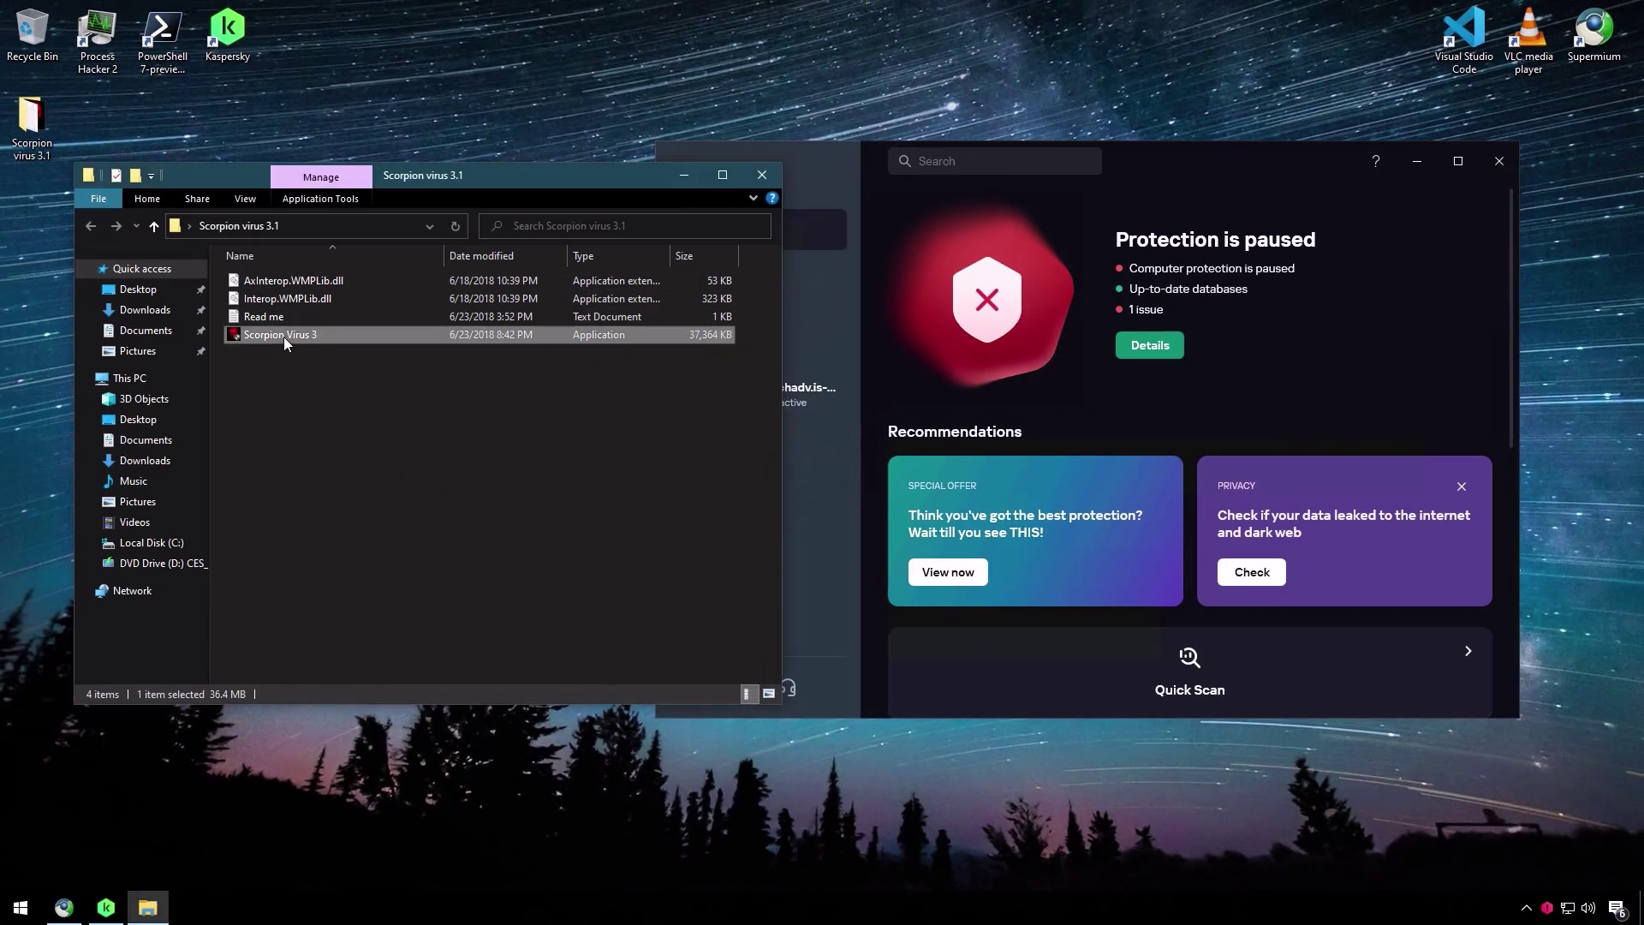
- Launch Scorpion Virus 3 and allow it to run on the permission prompt
key("Return")
left_click(1174, 356)
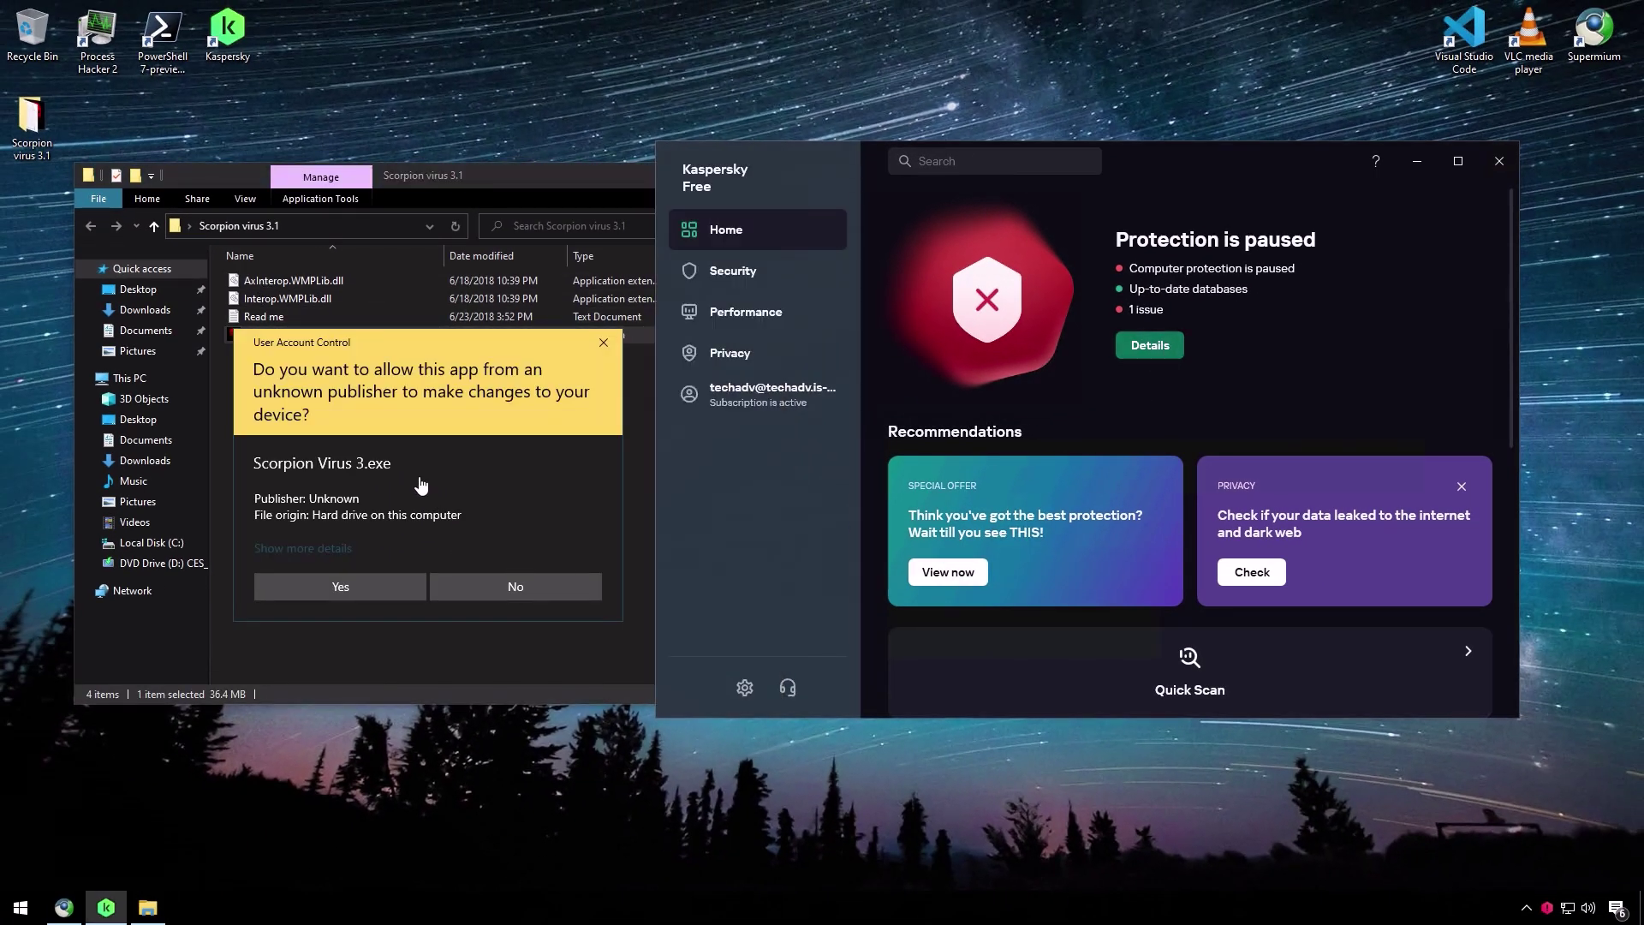
left_click(368, 336)
left_click_drag(369, 334, 1439, 133)
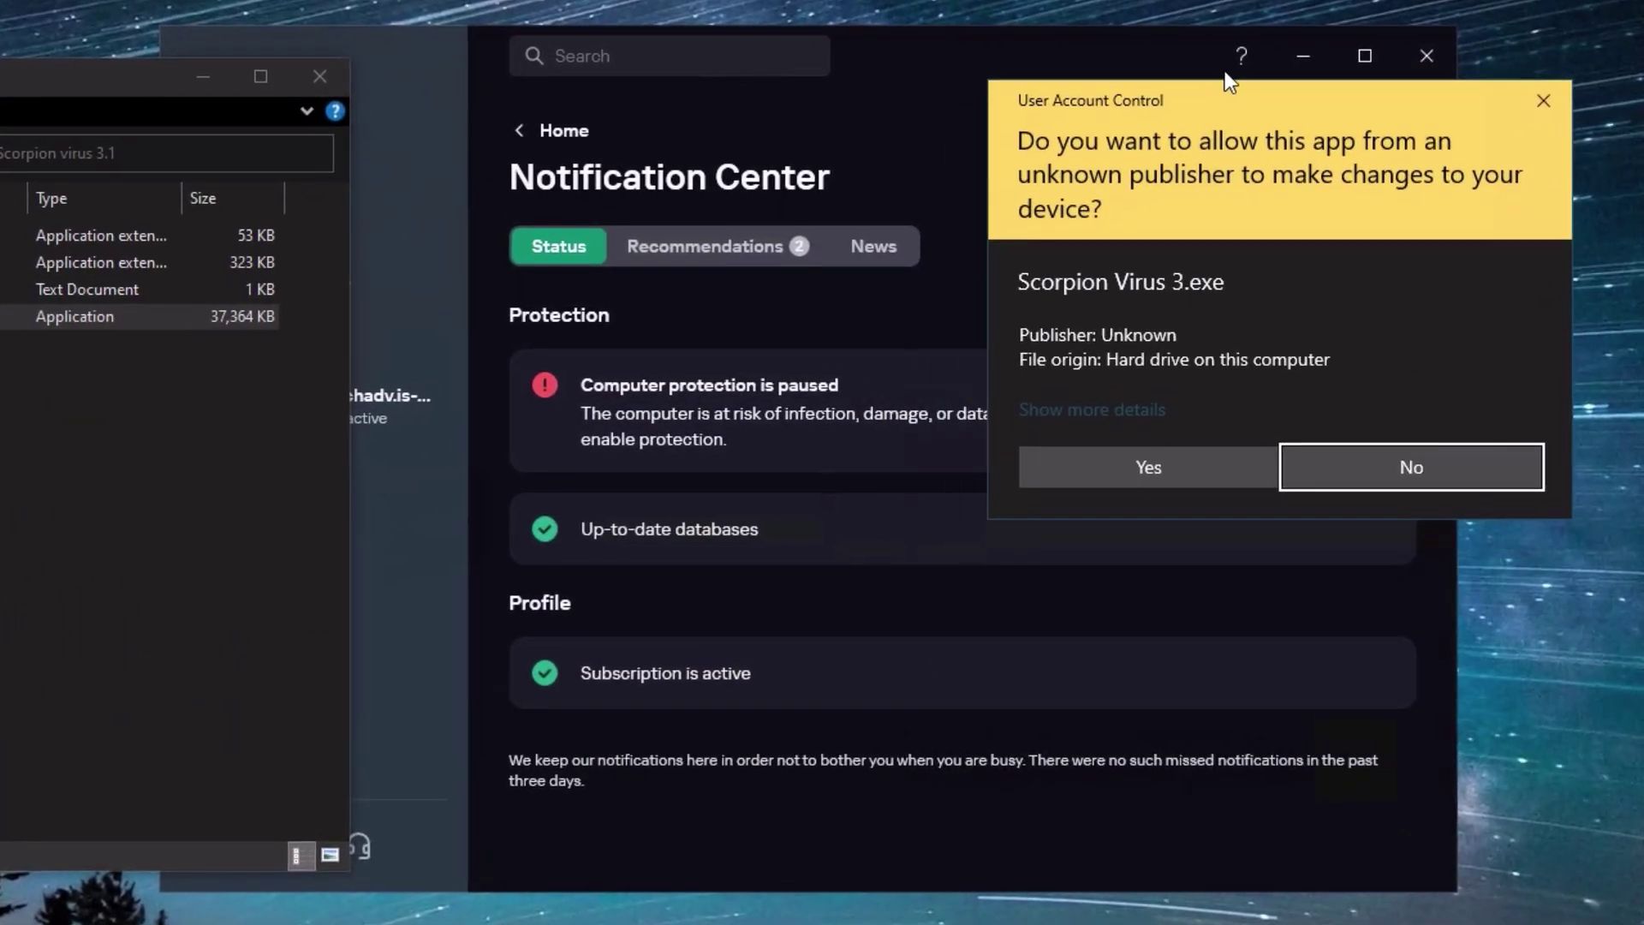
left_click_drag(1343, 25, 1362, 52)
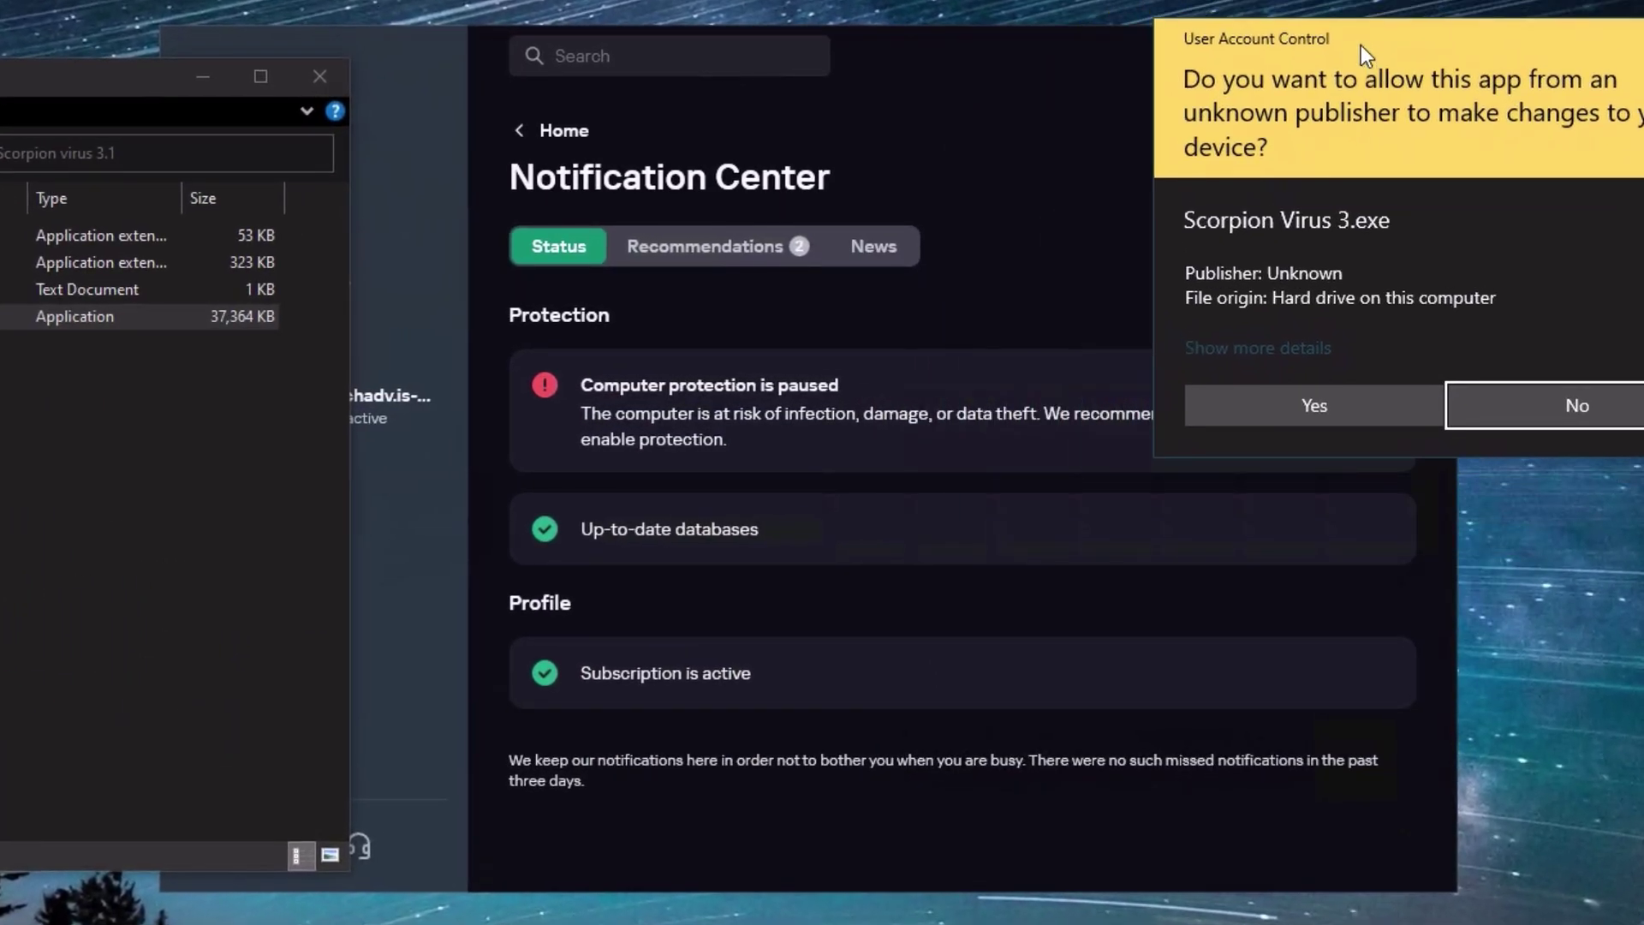
left_click(1326, 394)
- Resume Kaspersky protection, return to its home page and close the Scorpion virus 3.1 folder
left_click(1338, 394)
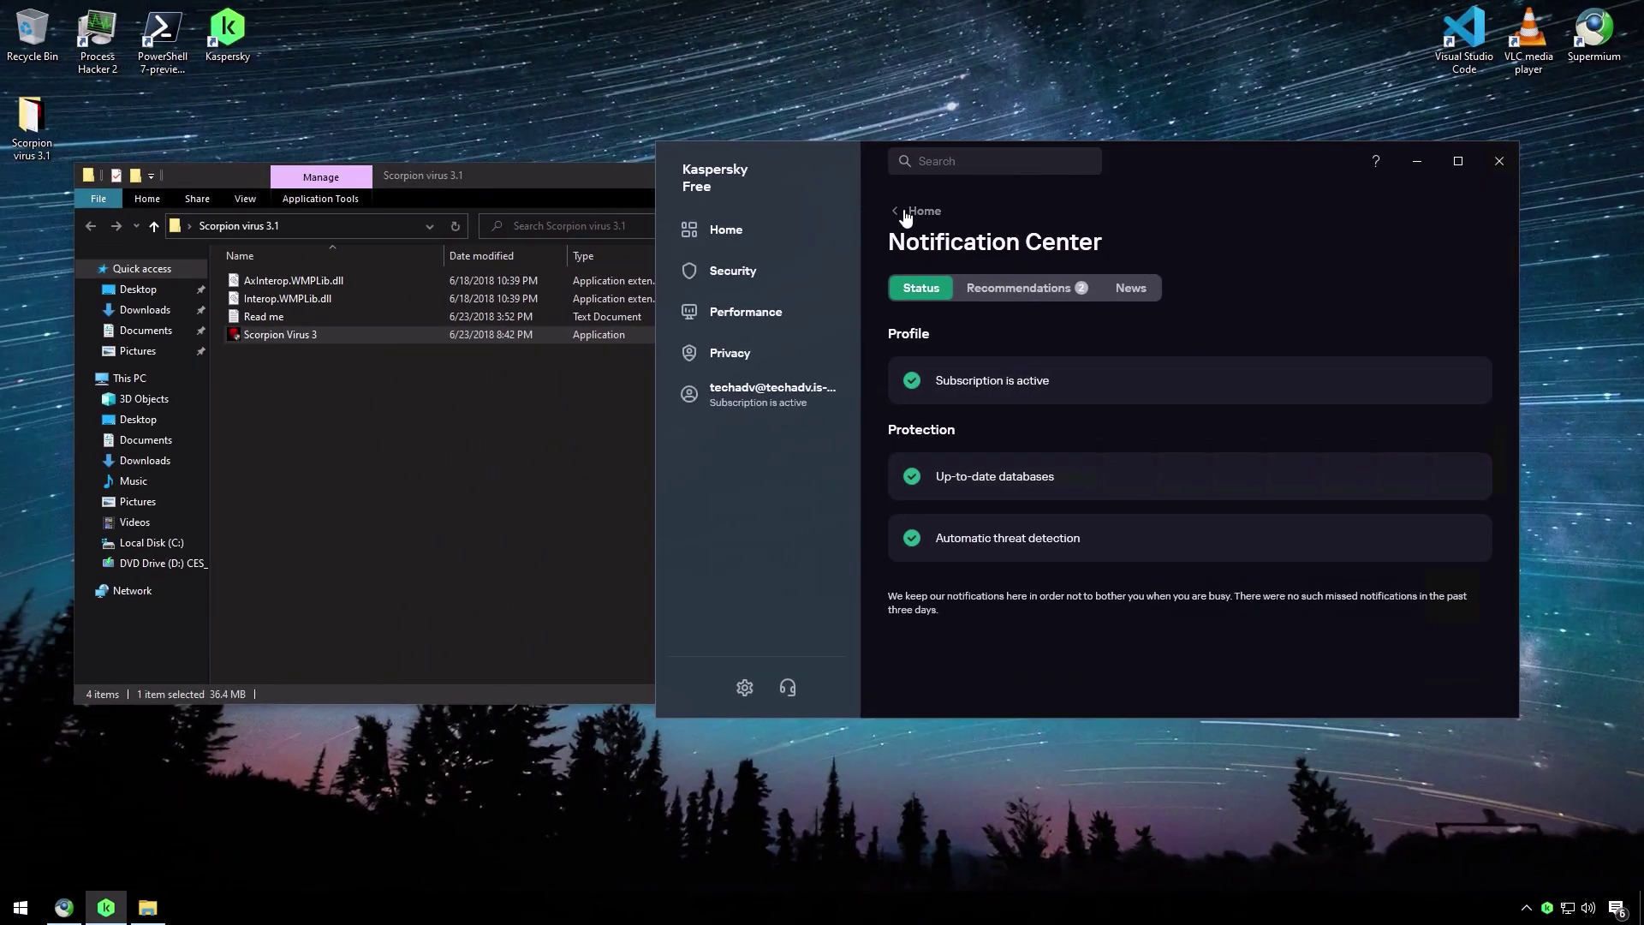
left_click(904, 209)
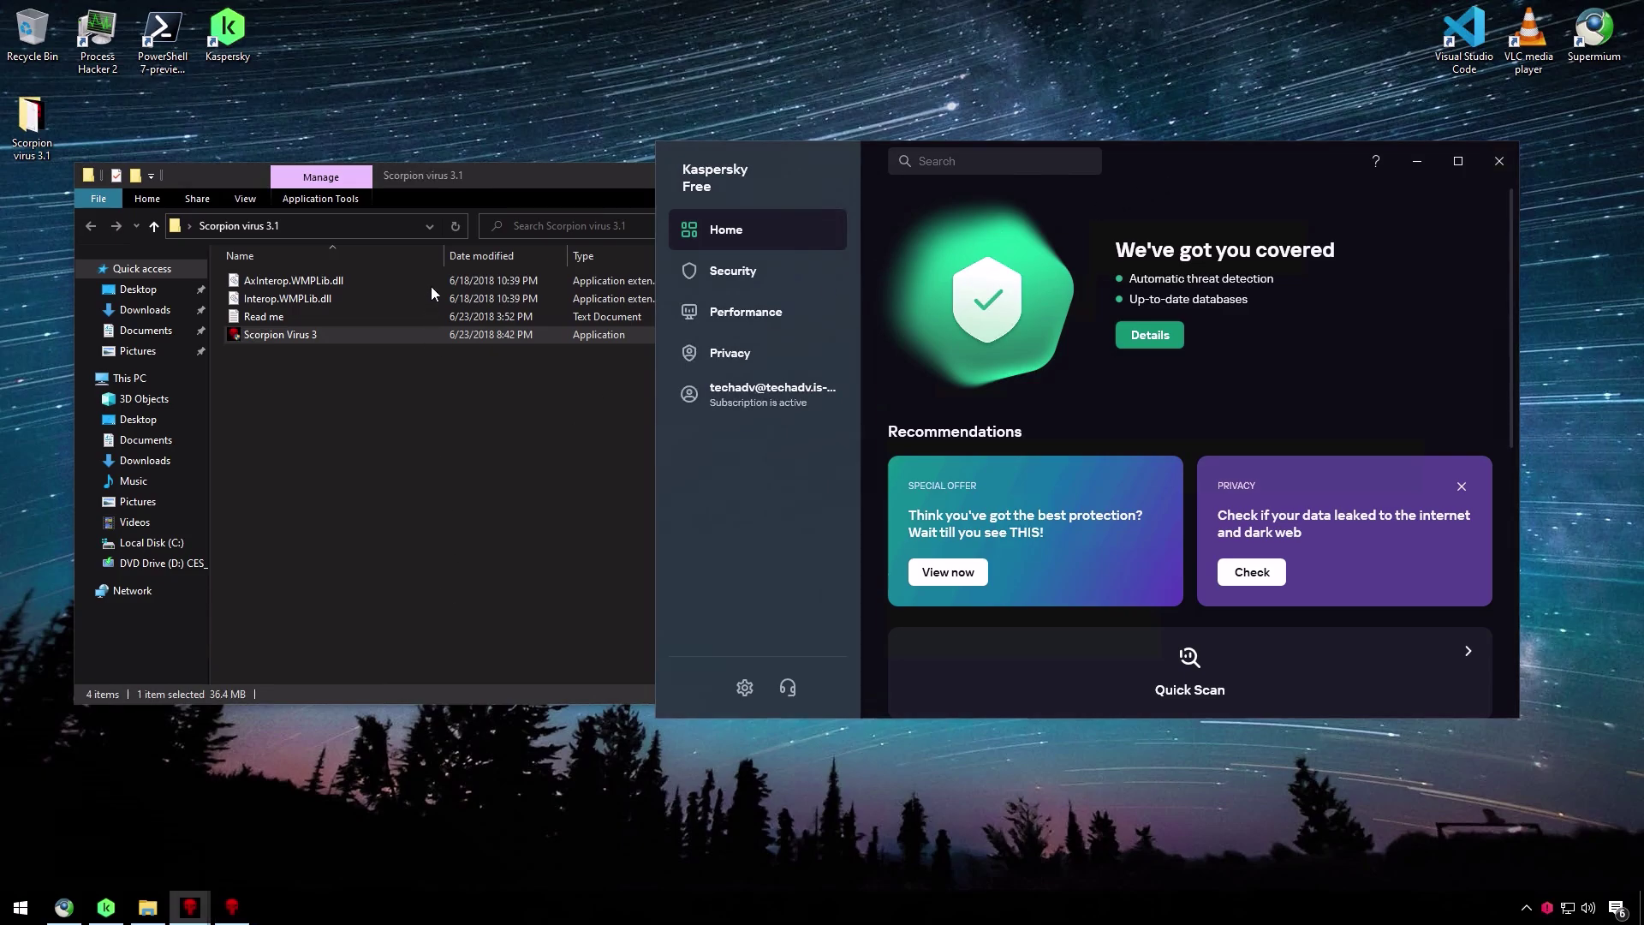
left_click(516, 187)
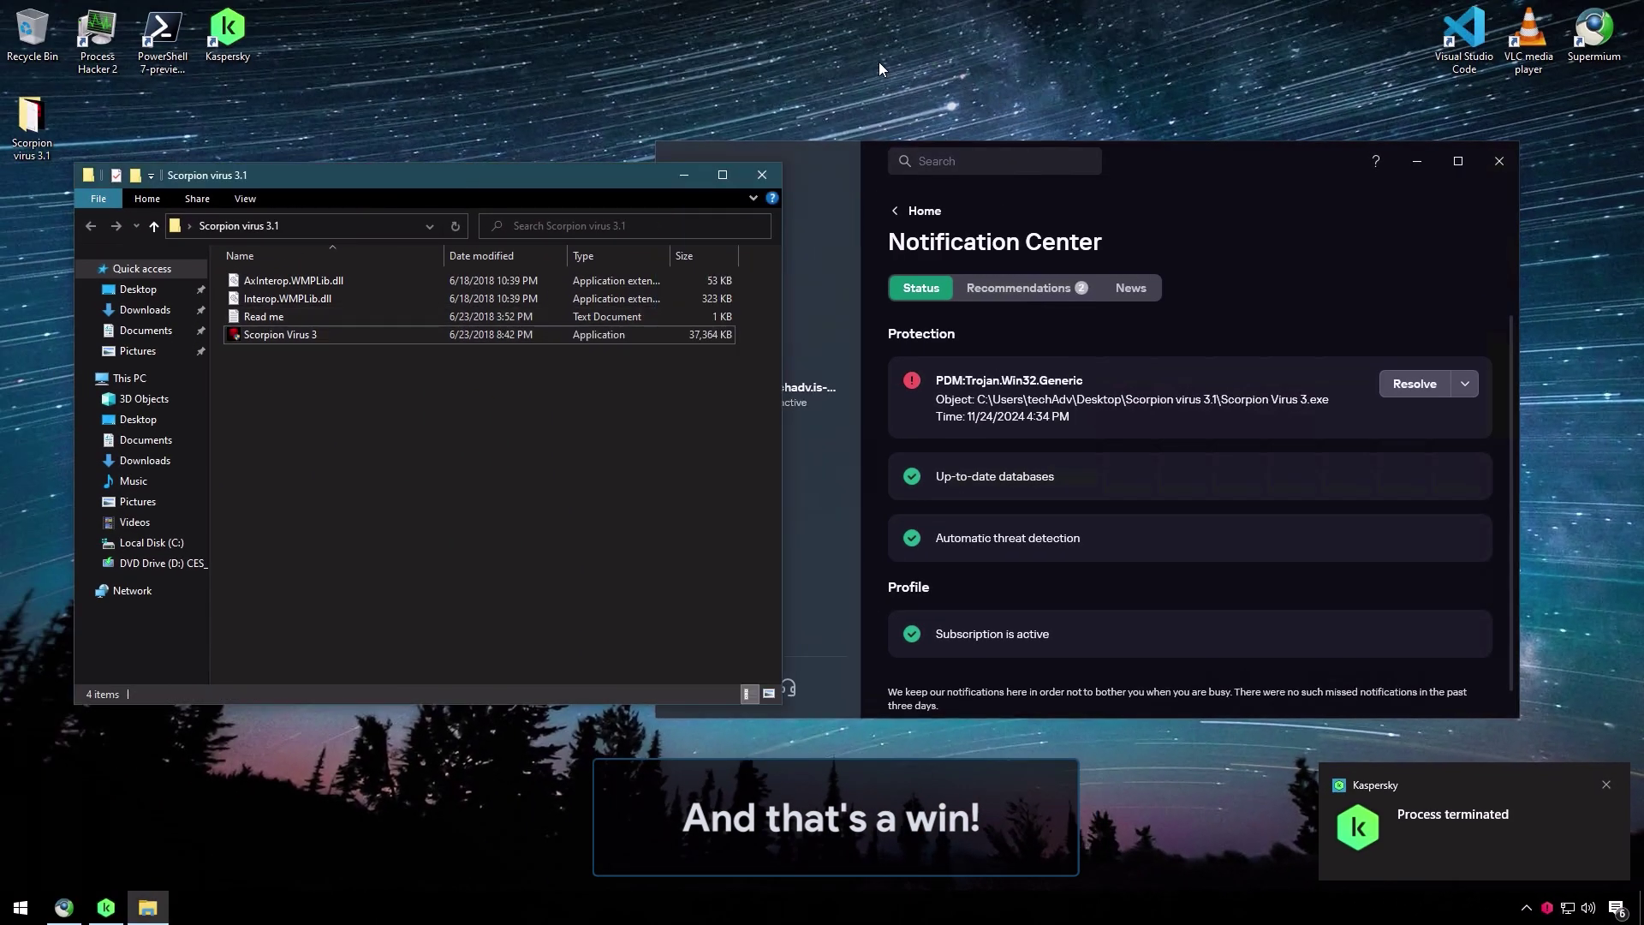
left_click(773, 178)
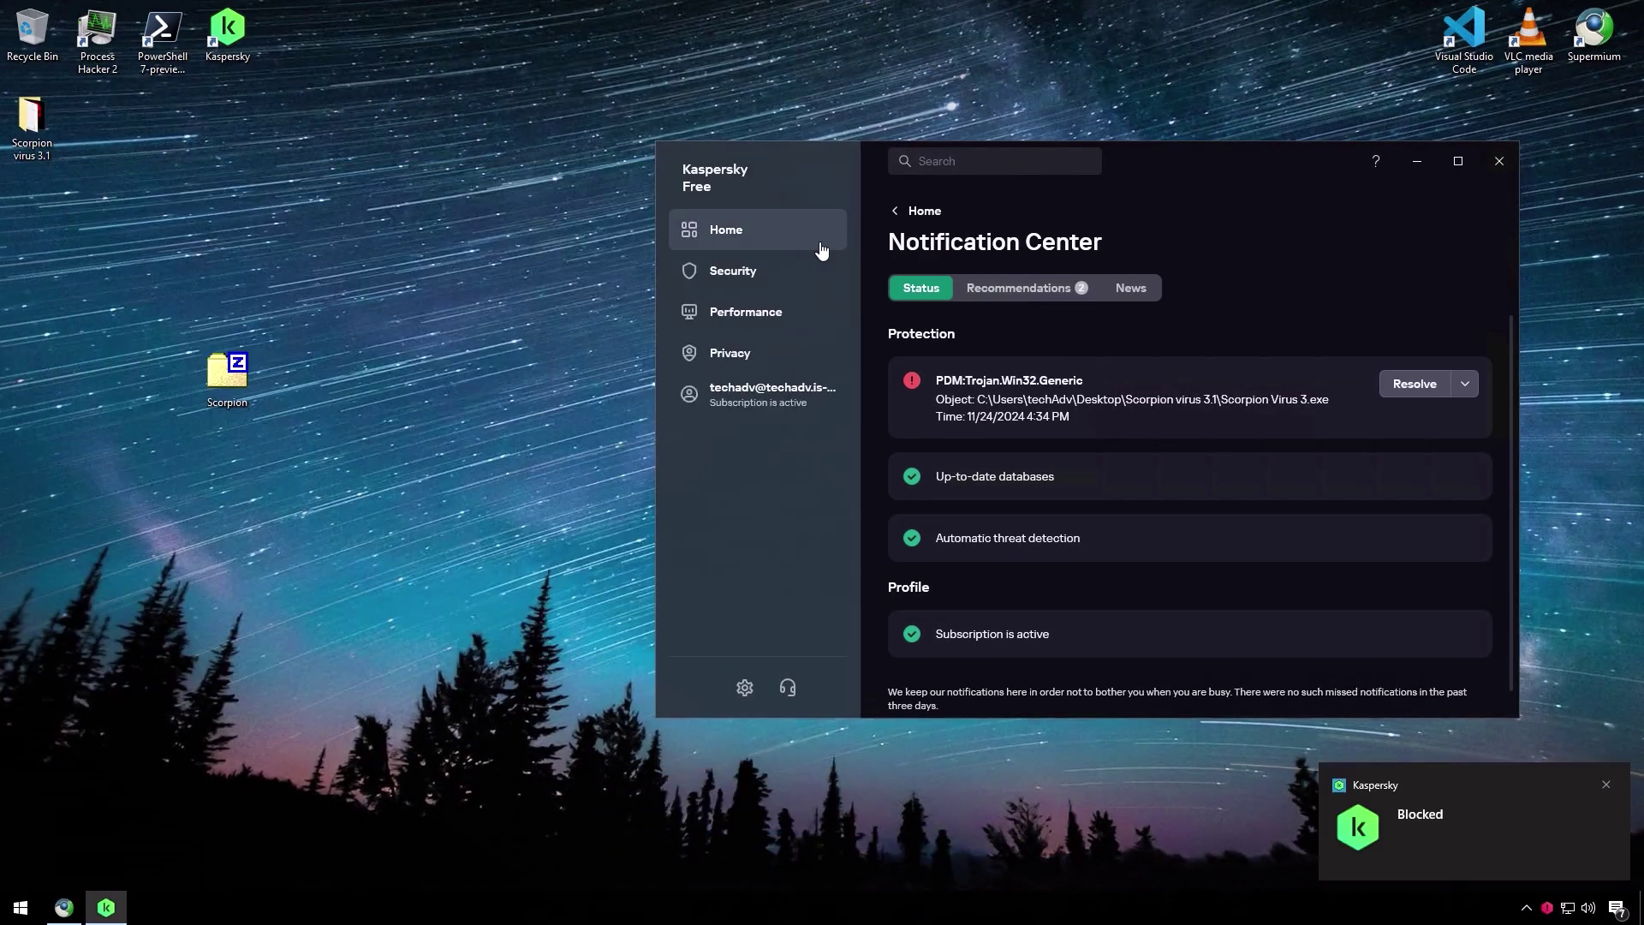
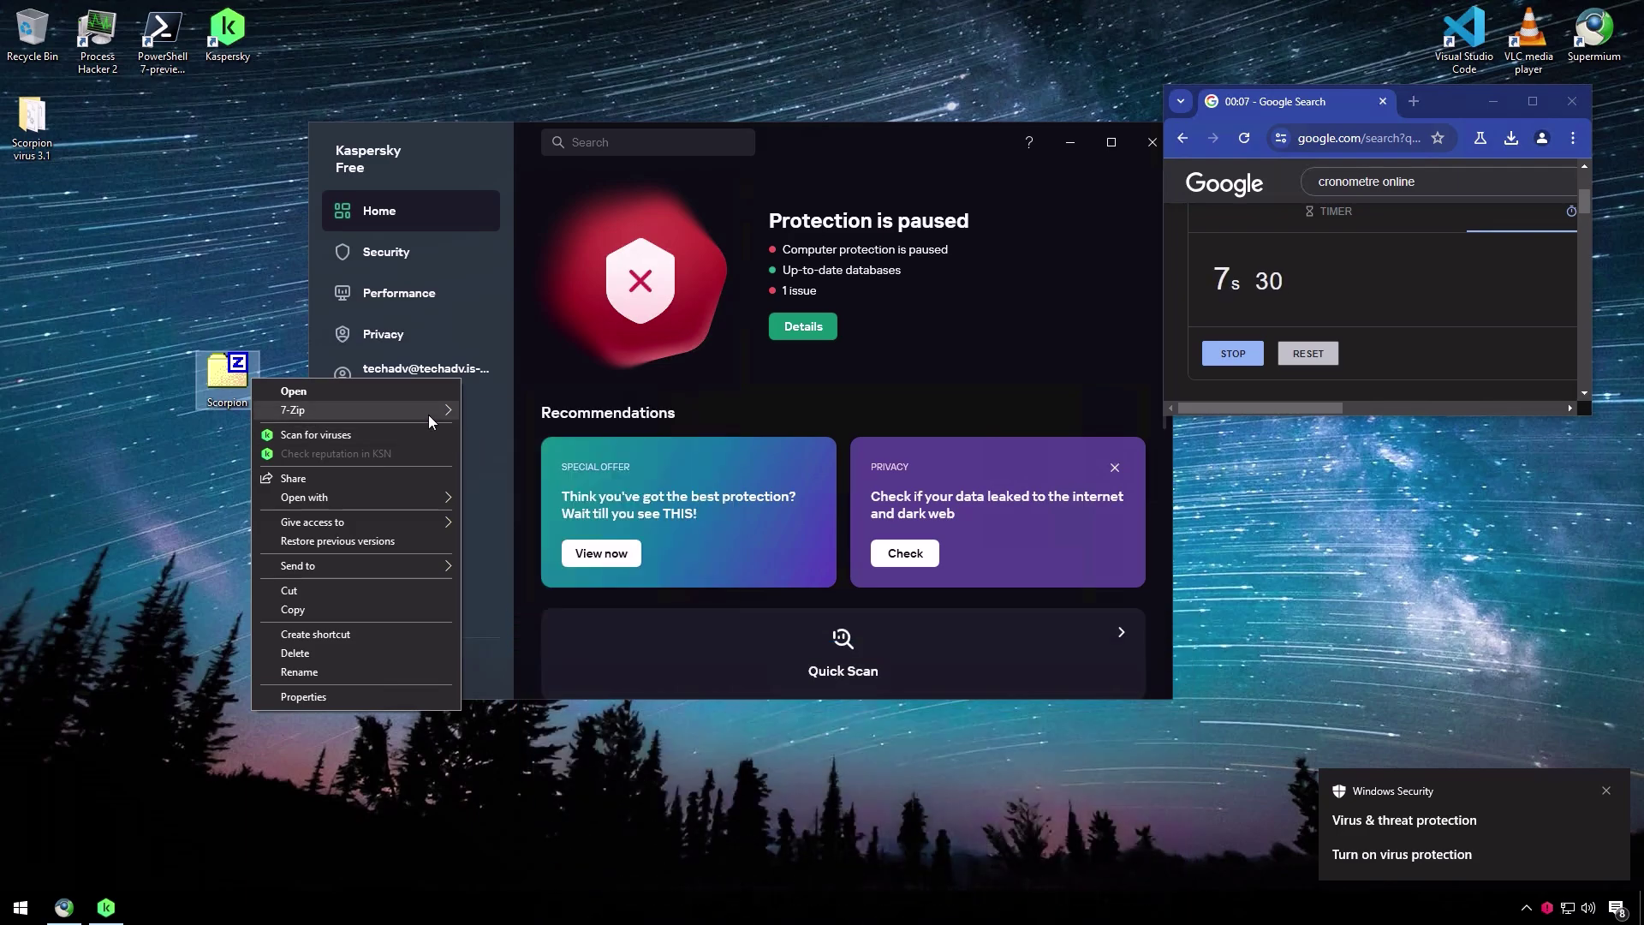
- Extract Scorpion.zip to the desktop with 7-Zip Extract Here, overwriting all existing files
mouse_move(428, 415)
left_click(535, 463)
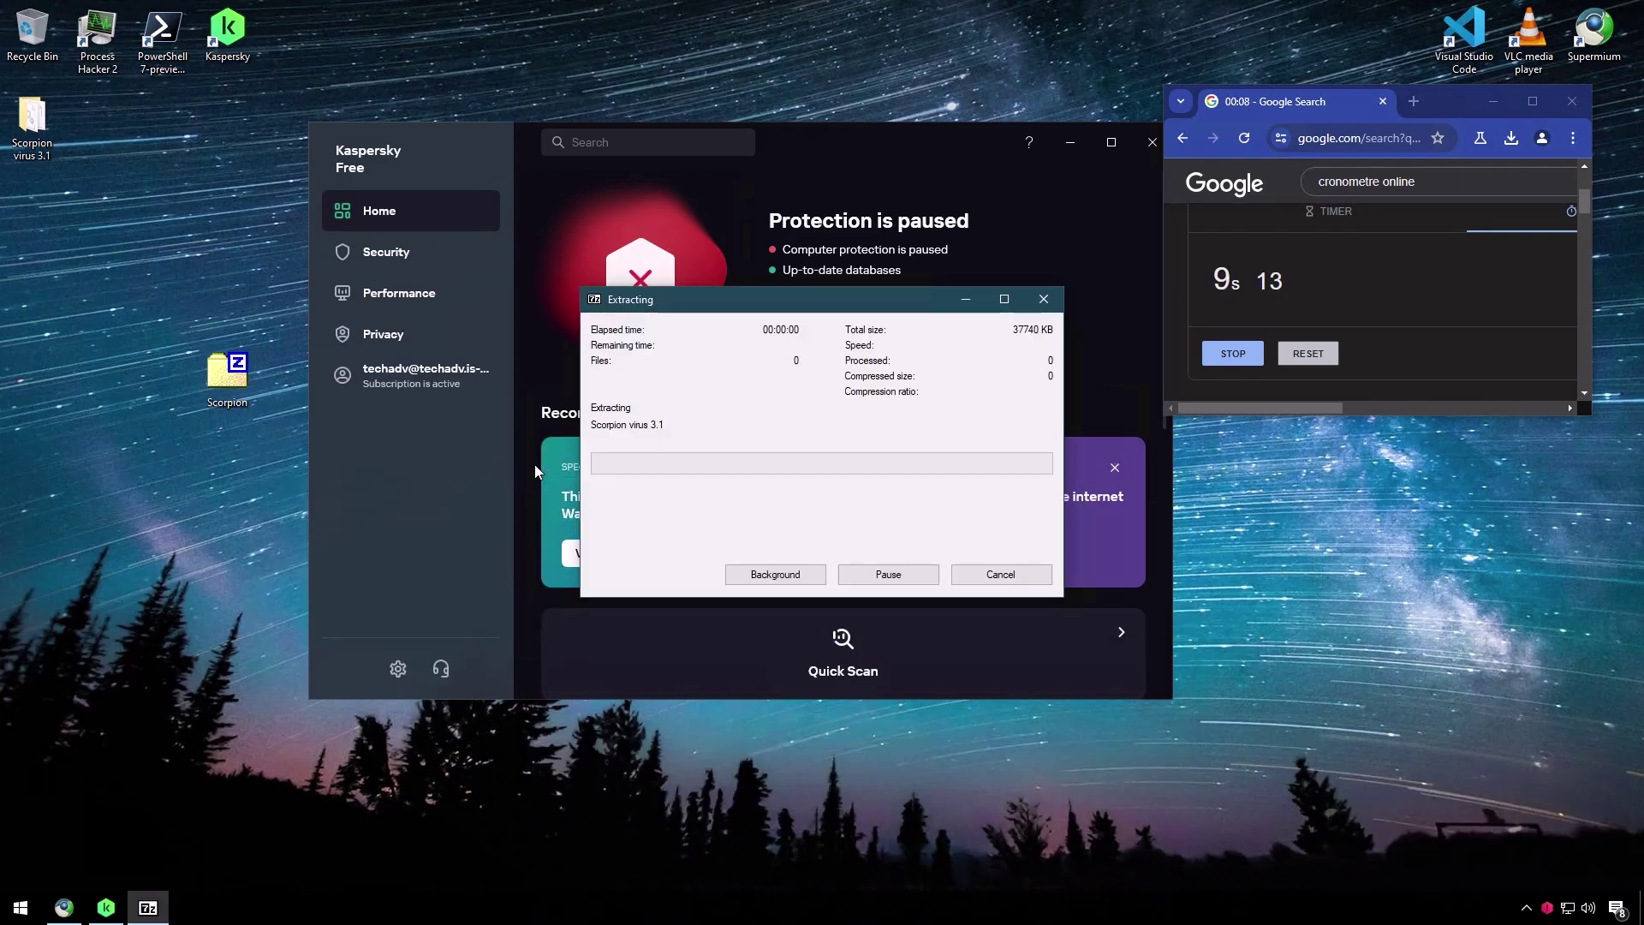
left_click(857, 554)
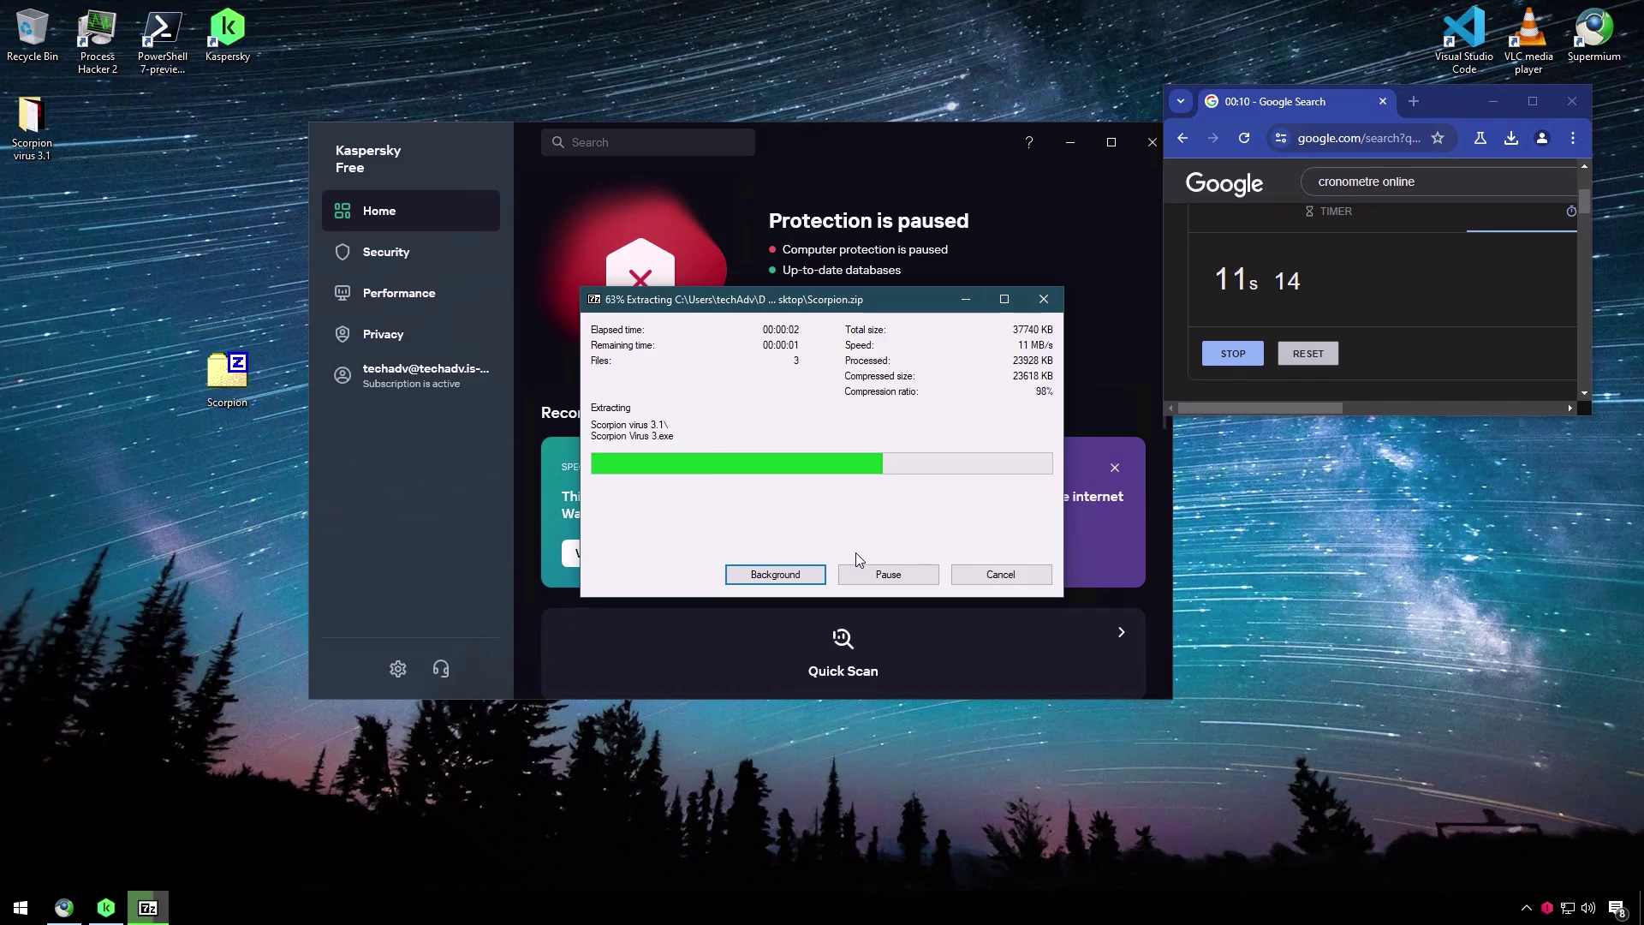
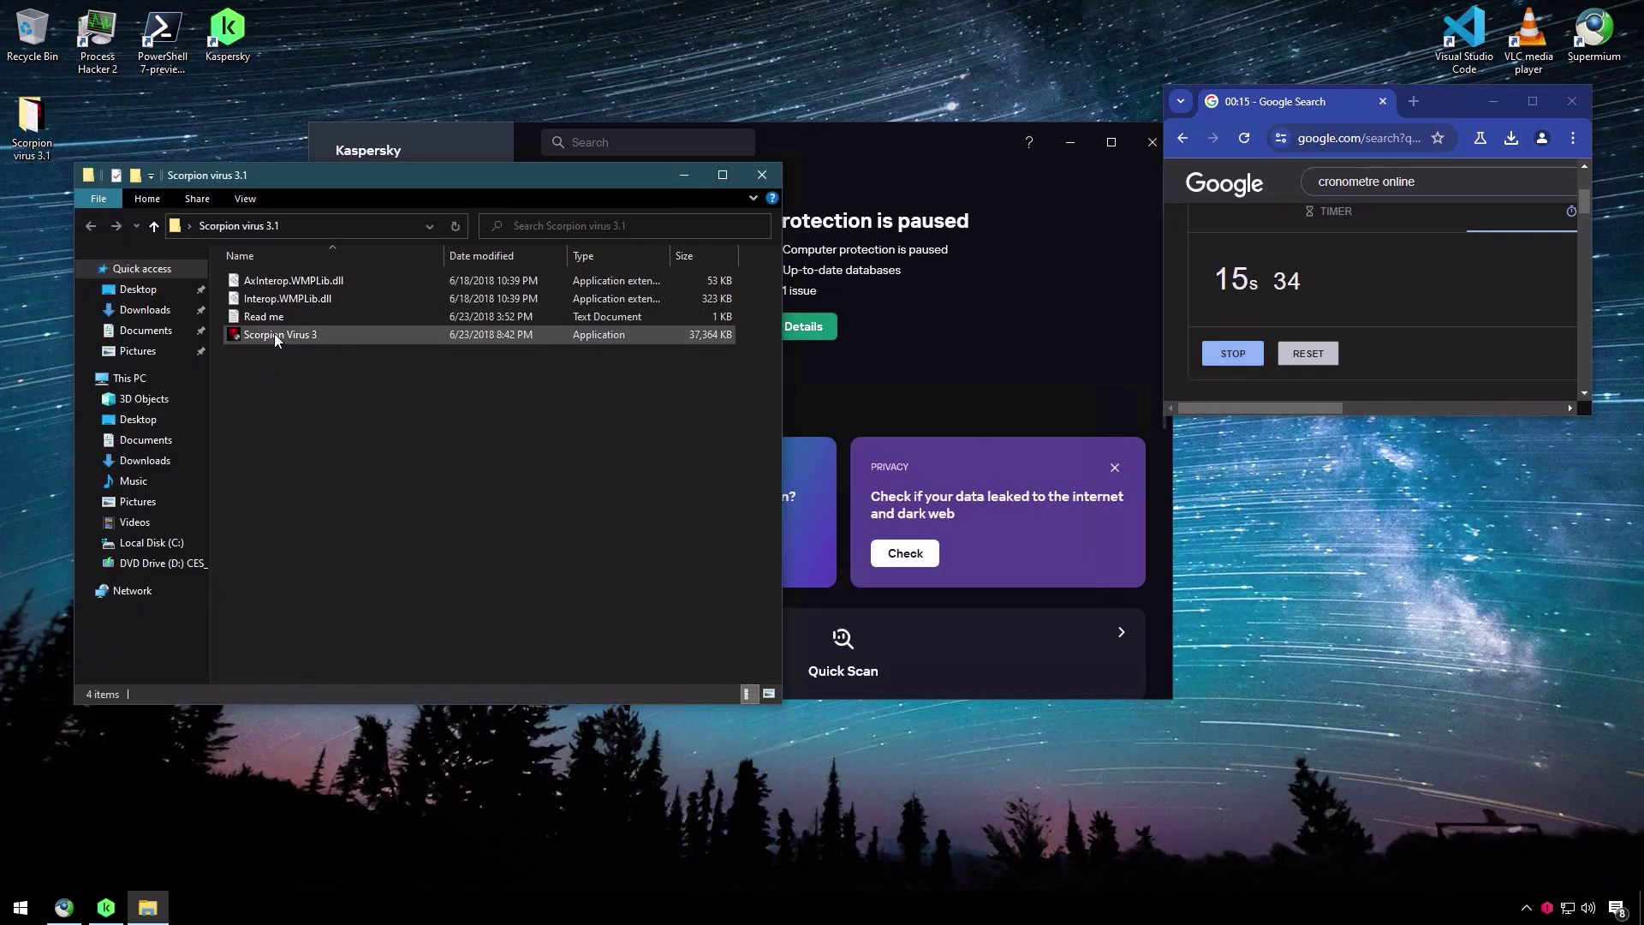
- Run Scorpion Virus 3 from the Scorpion virus 3.1 folder to bring up the UAC prompt
left_click(274, 333)
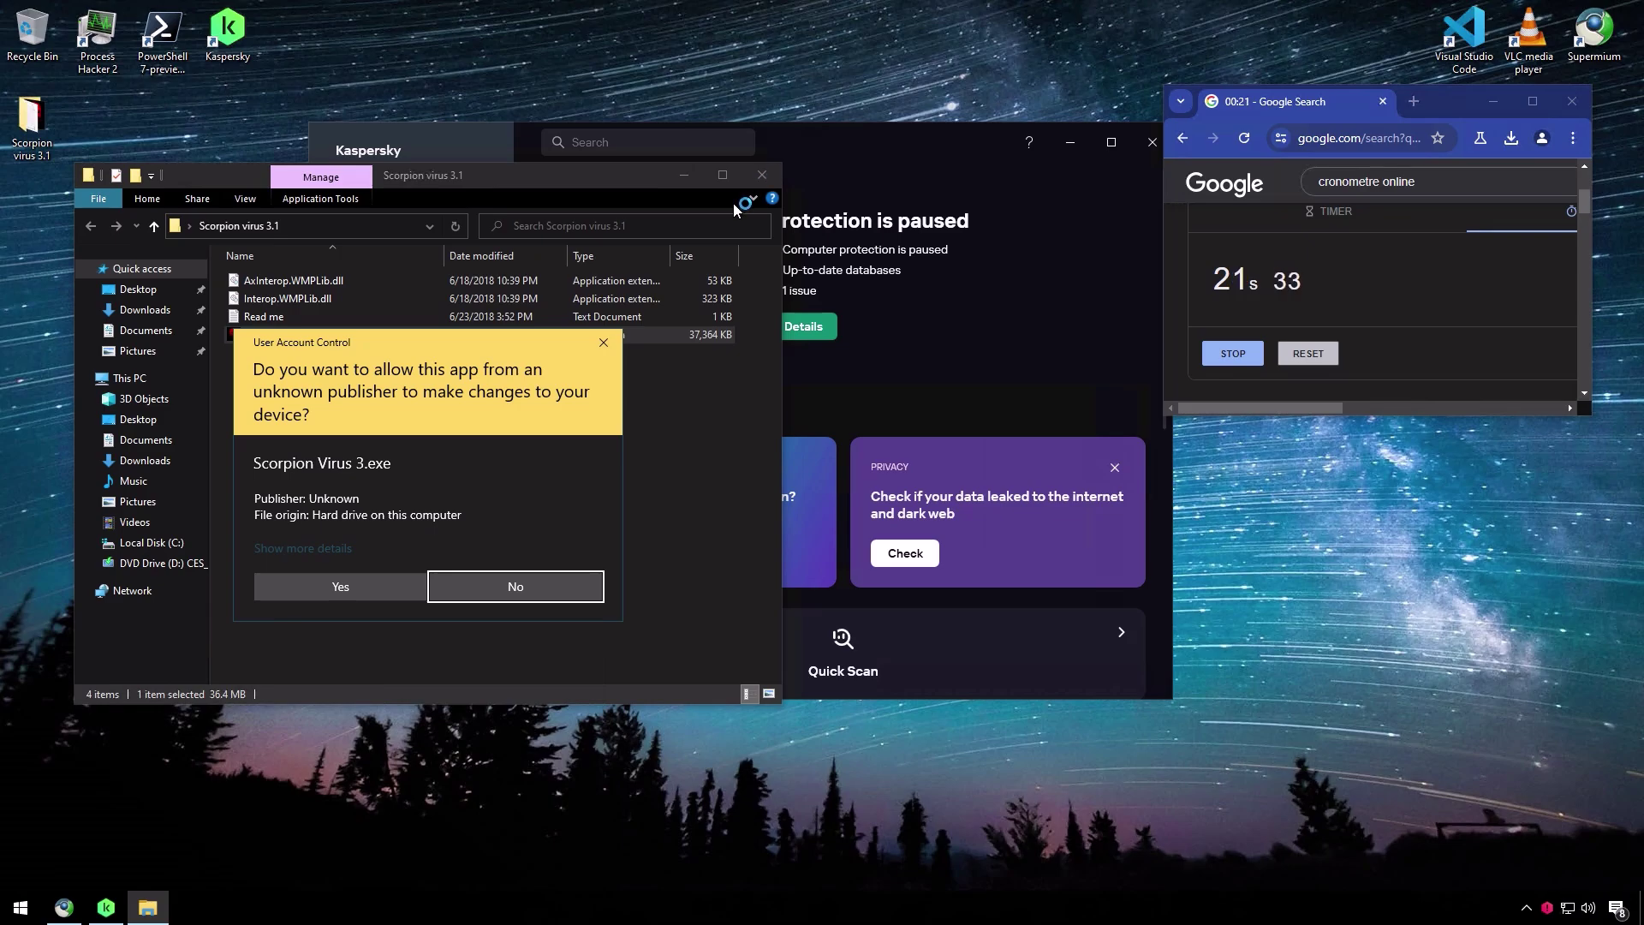
- Move the User Account Control prompt aside, adjust the volume, and allow Scorpion Virus 3.exe to run
left_click_drag(436, 335, 818, 272)
left_click(708, 521)
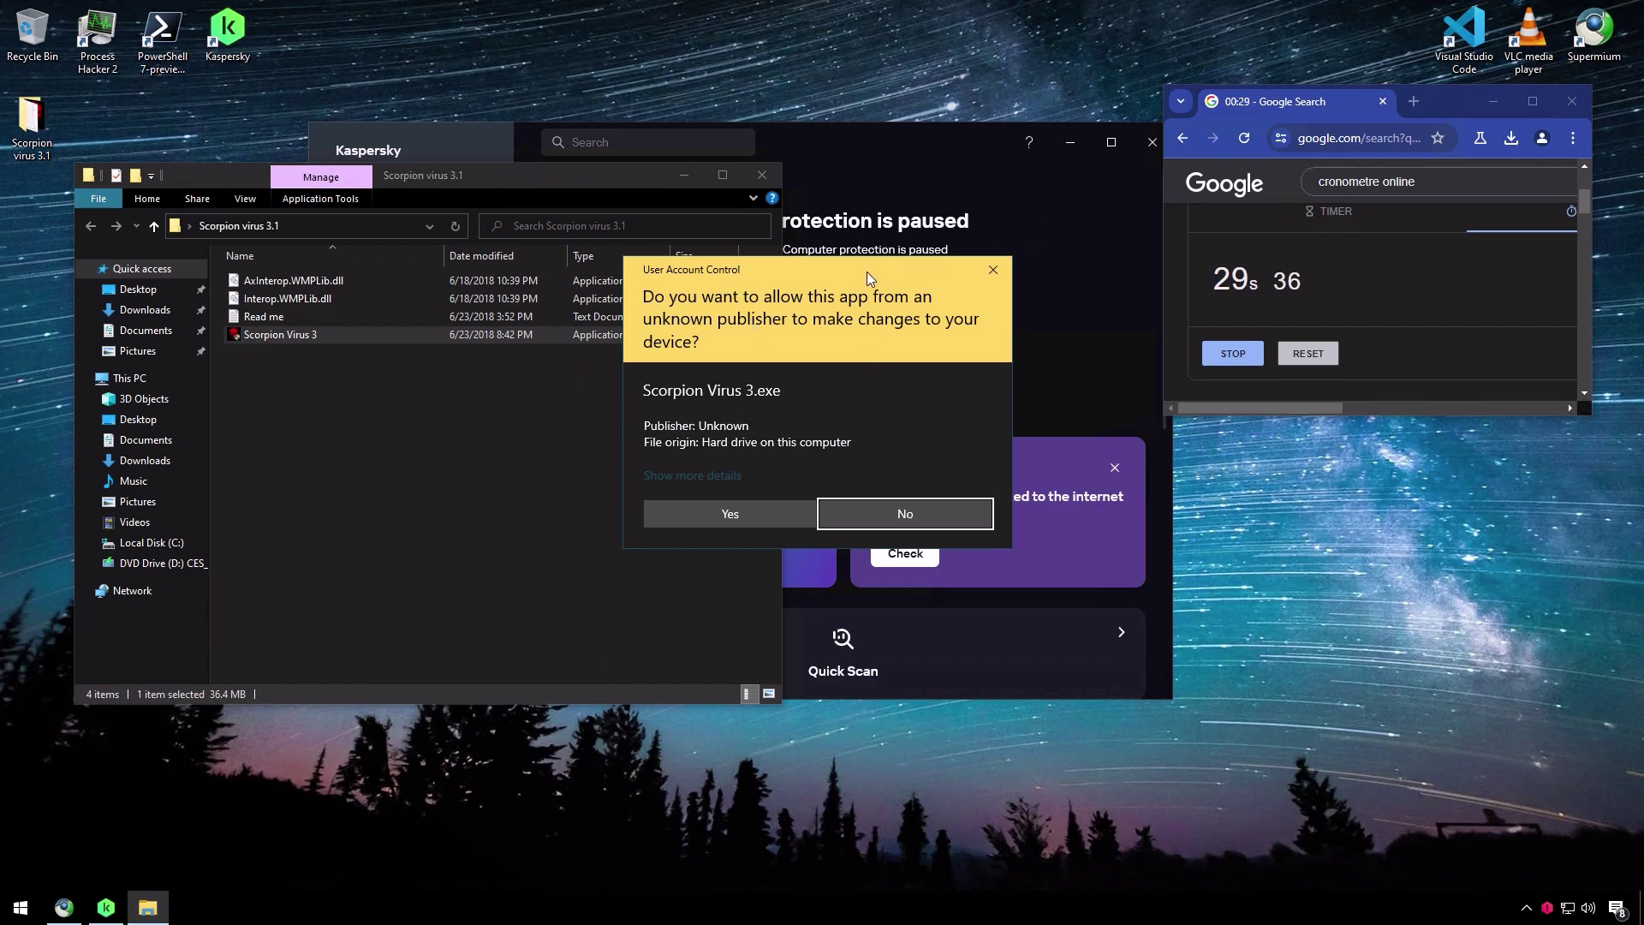
left_click_drag(867, 272, 898, 266)
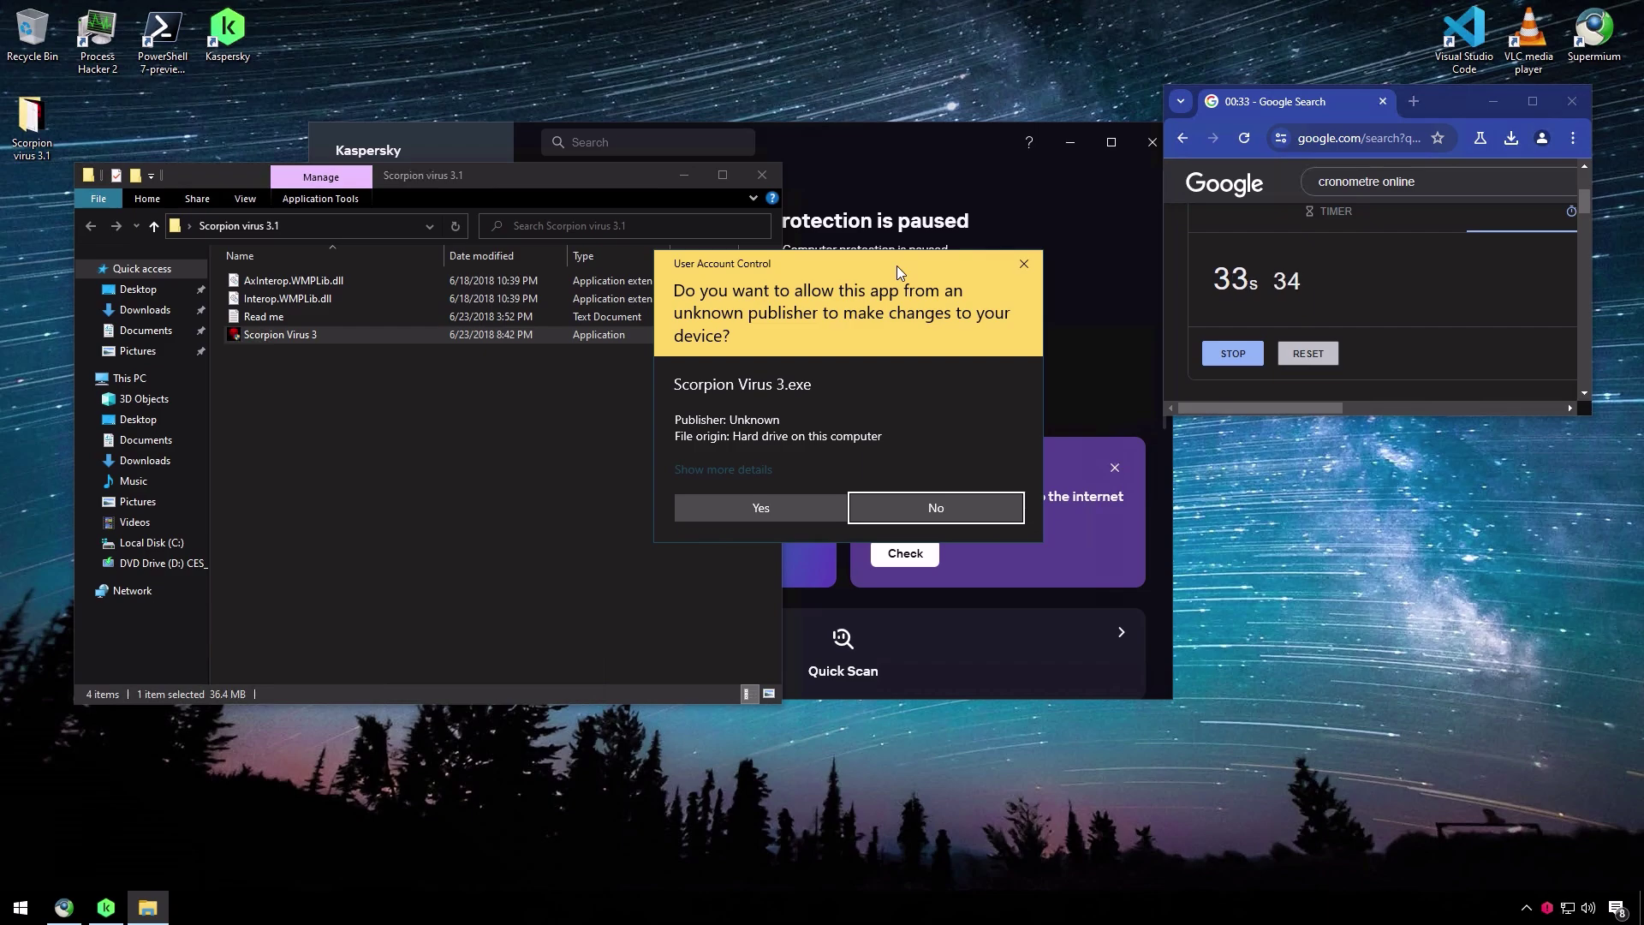
key("XF86AudioRaiseVolume")
key("XF86AudioRaiseVolume")
key("XF86AudioRaiseVolume")
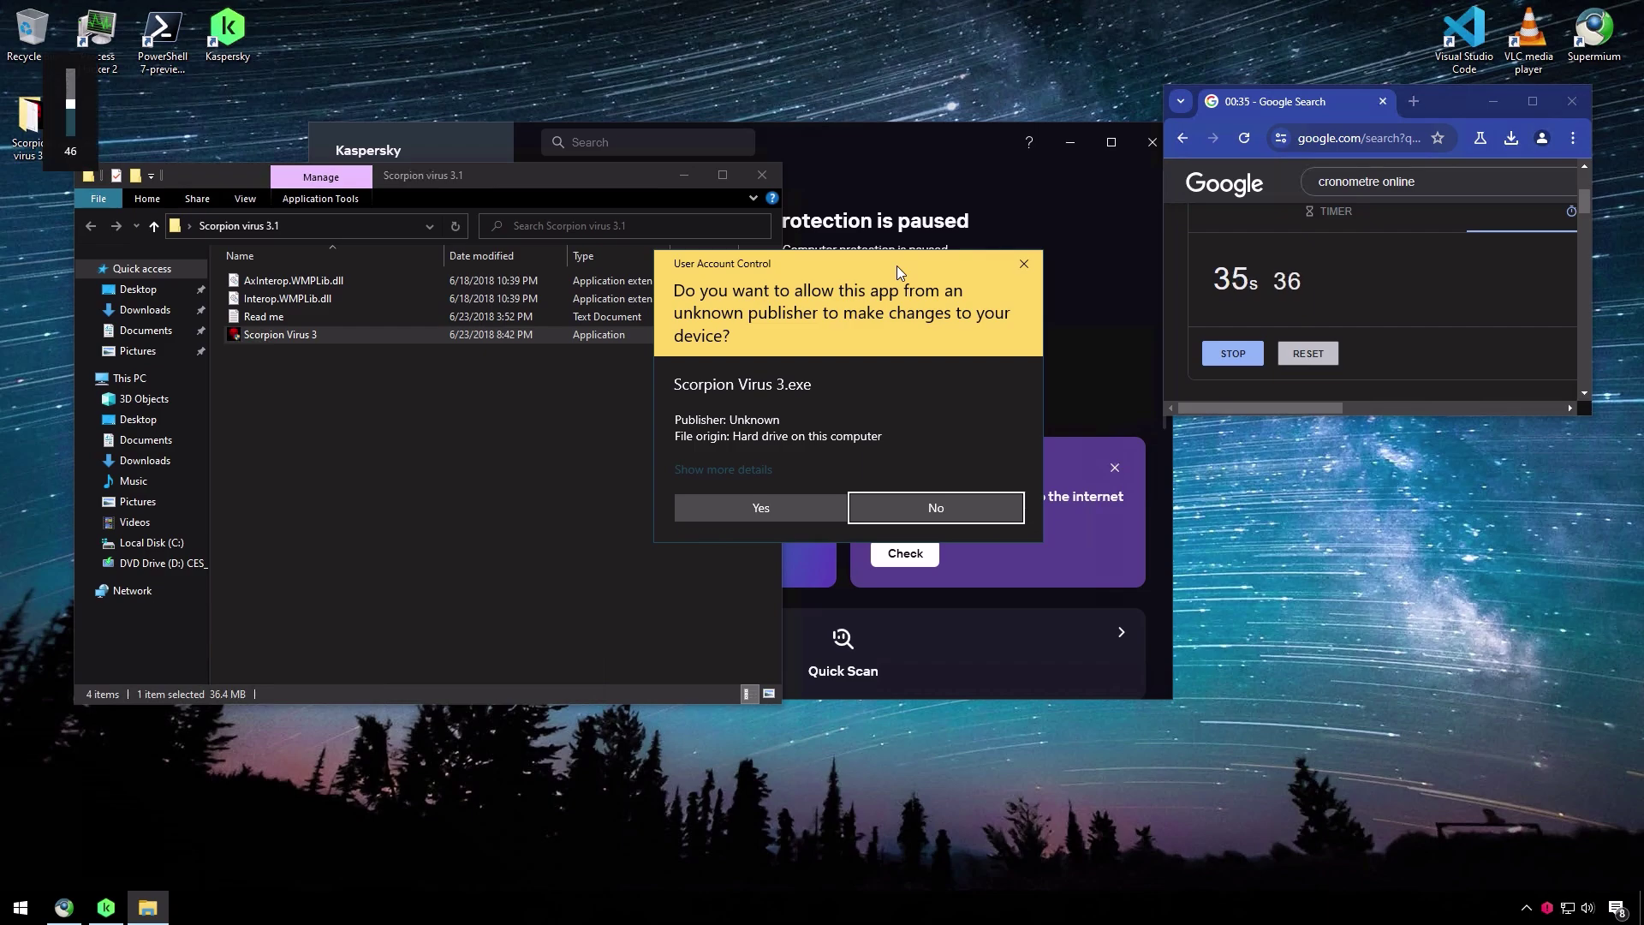
key("XF86AudioLowerVolume")
key("XF86AudioLowerVolume")
key("XF86AudioLowerVolume")
key("XF86AudioLowerVolume")
key("XF86AudioLowerVolume")
key("XF86AudioLowerVolume")
key("XF86AudioLowerVolume")
key("XF86AudioLowerVolume")
key("XF86AudioLowerVolume")
key("XF86AudioLowerVolume")
key("XF86AudioLowerVolume")
key("XF86AudioLowerVolume")
key("XF86AudioLowerVolume")
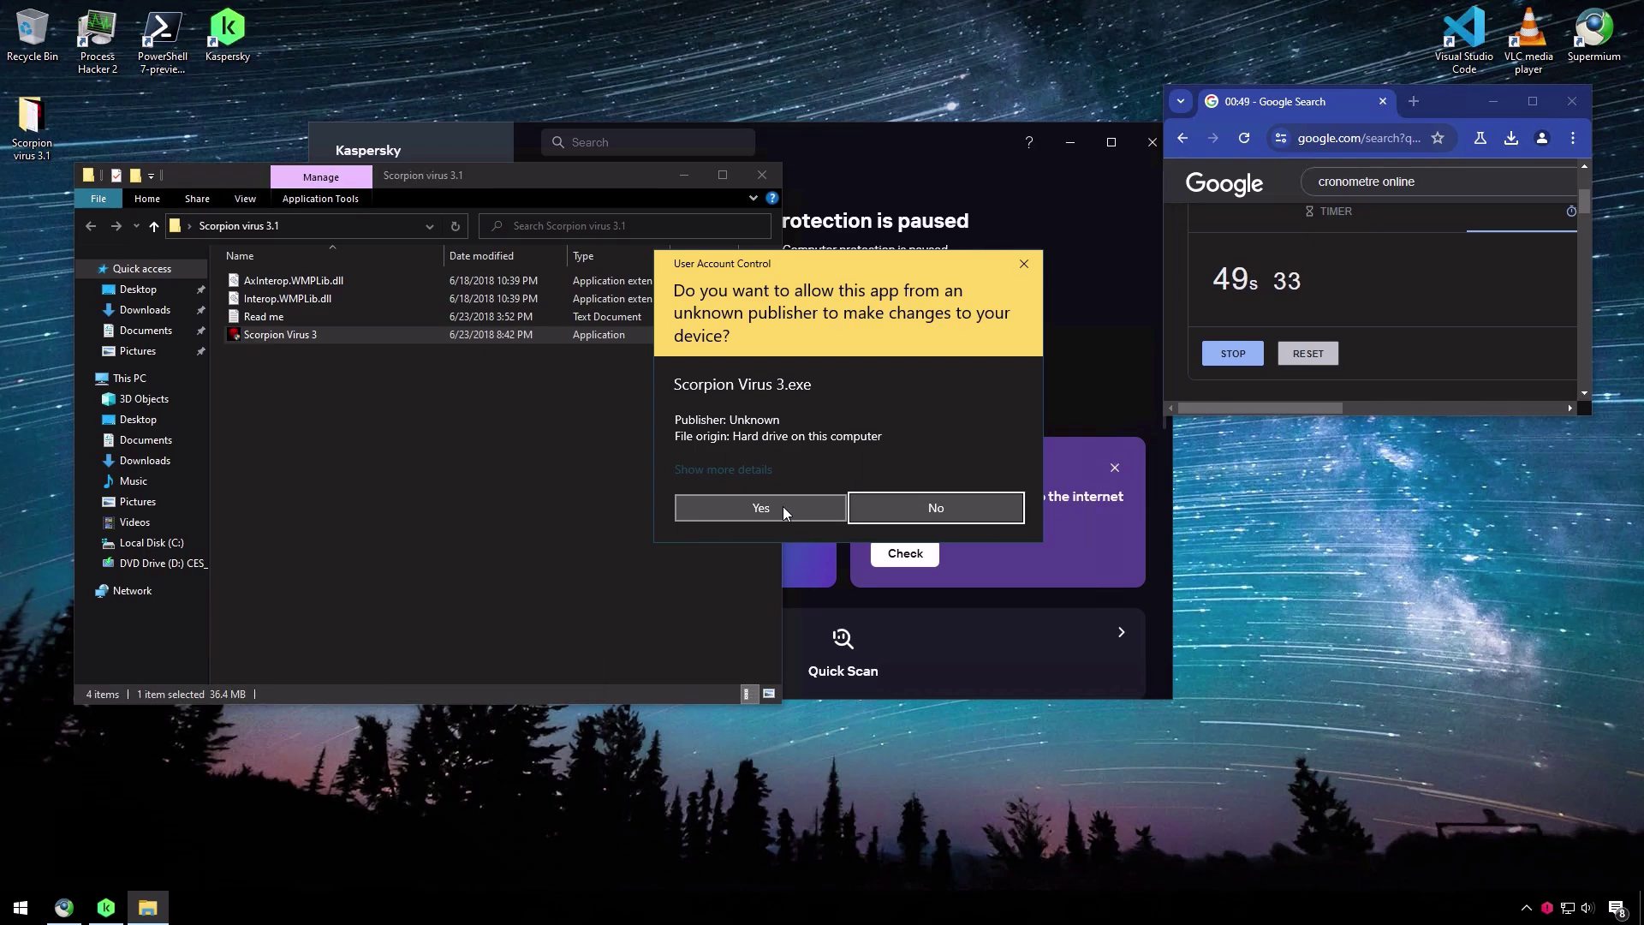
left_click(780, 507)
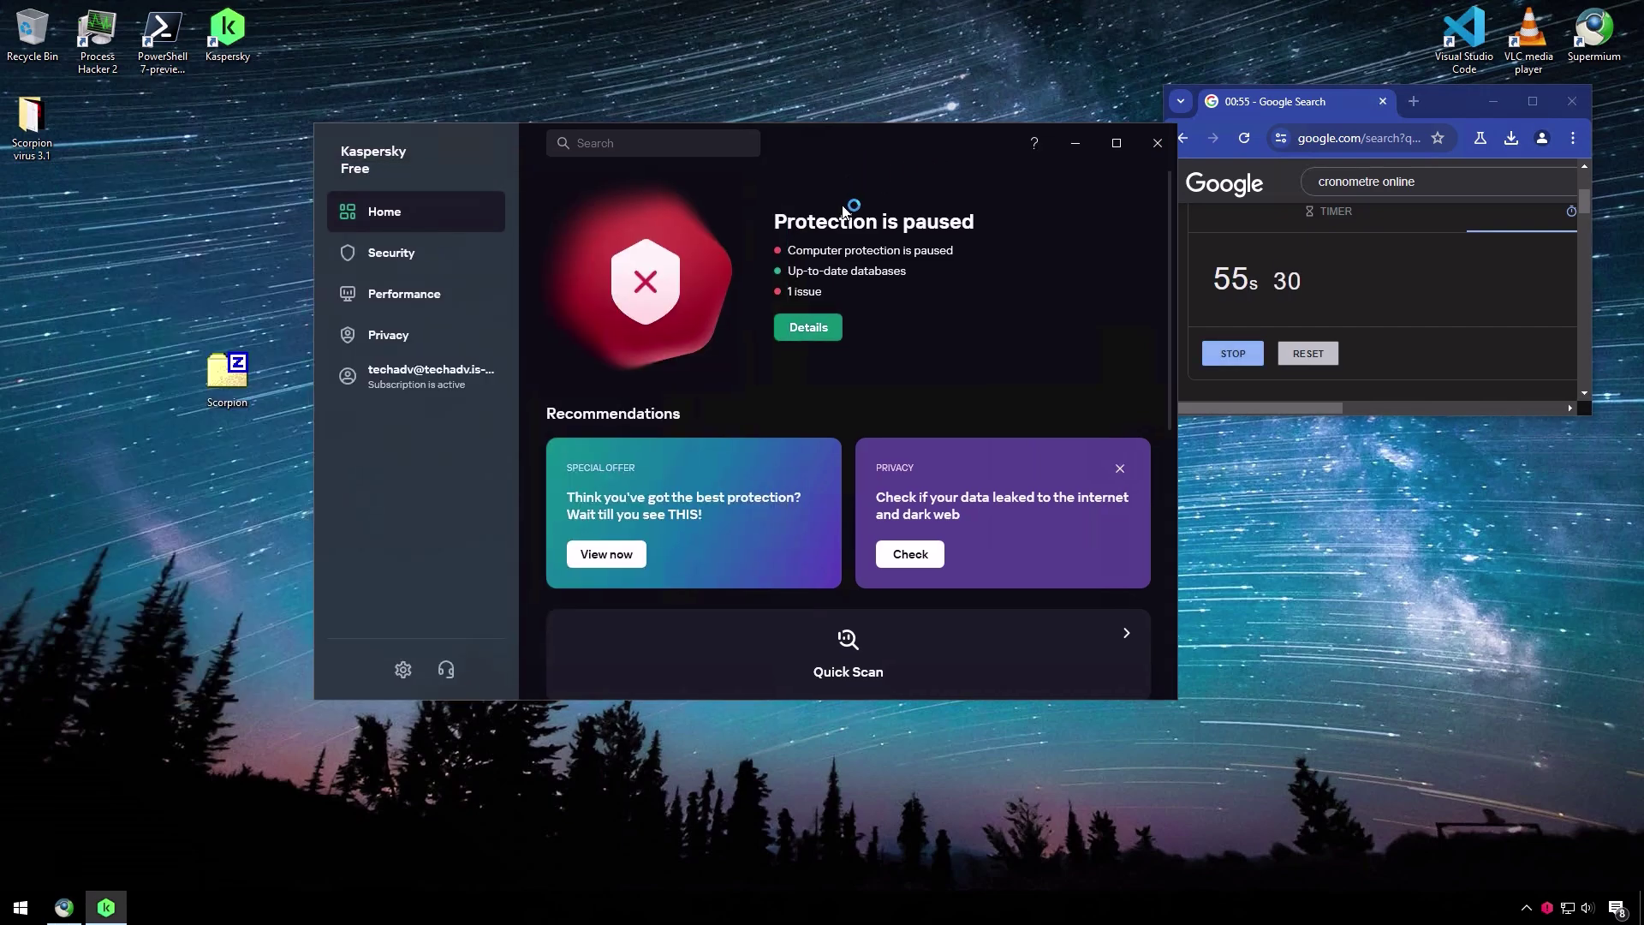
- Open Details under 'Protection is paused' to view the Notification Center status list
left_click(818, 333)
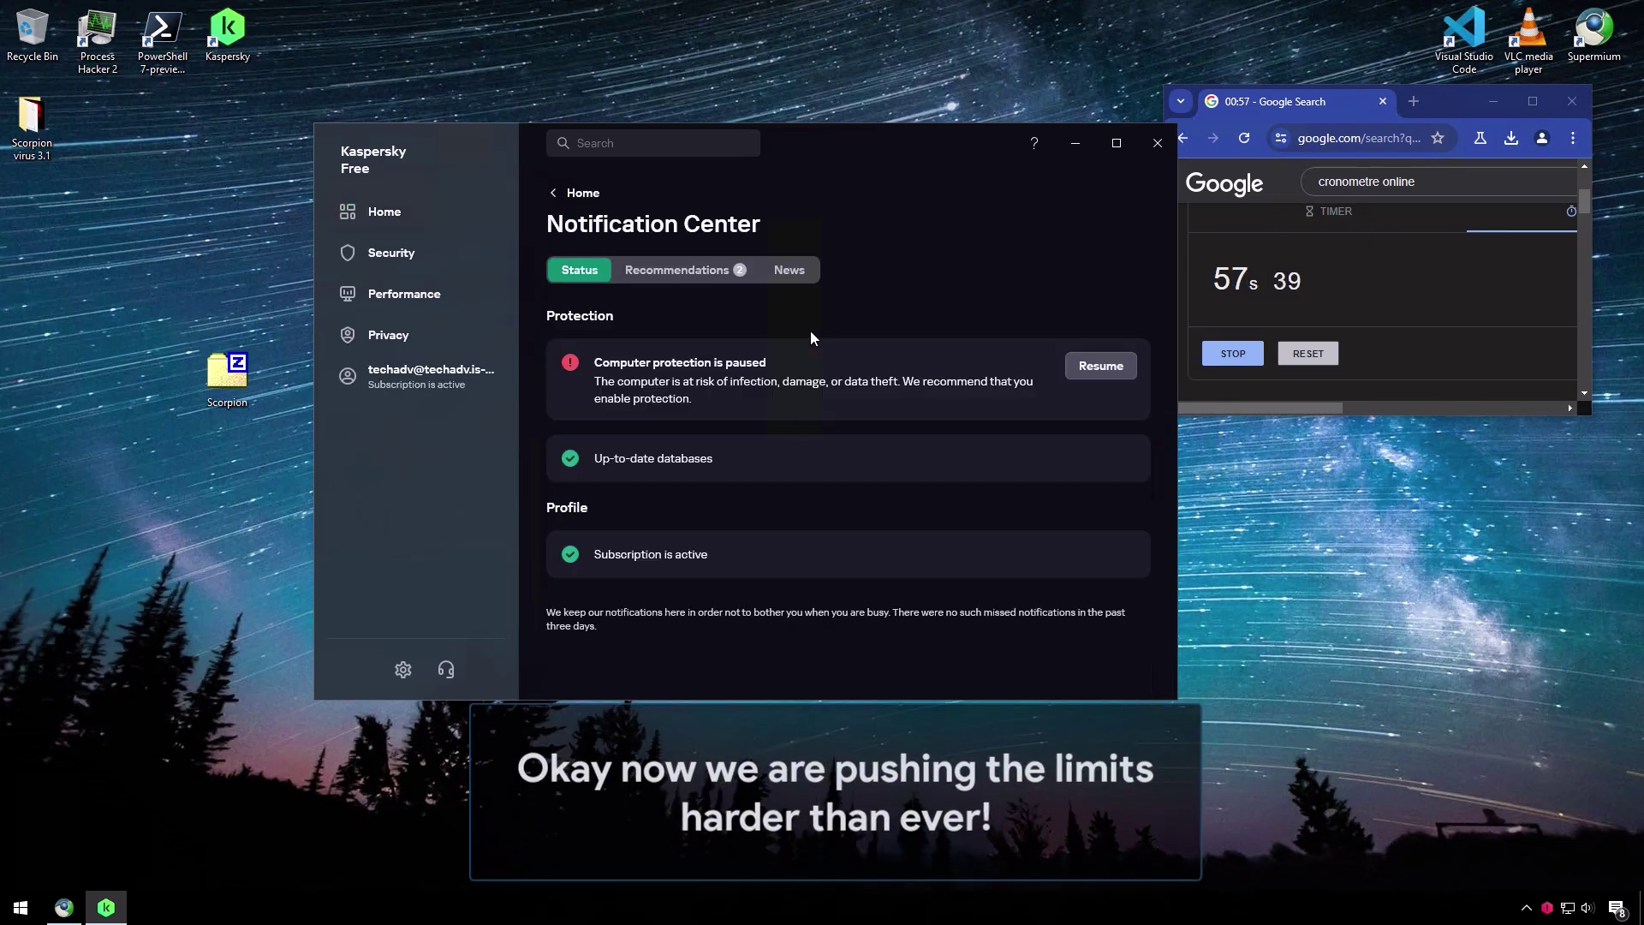
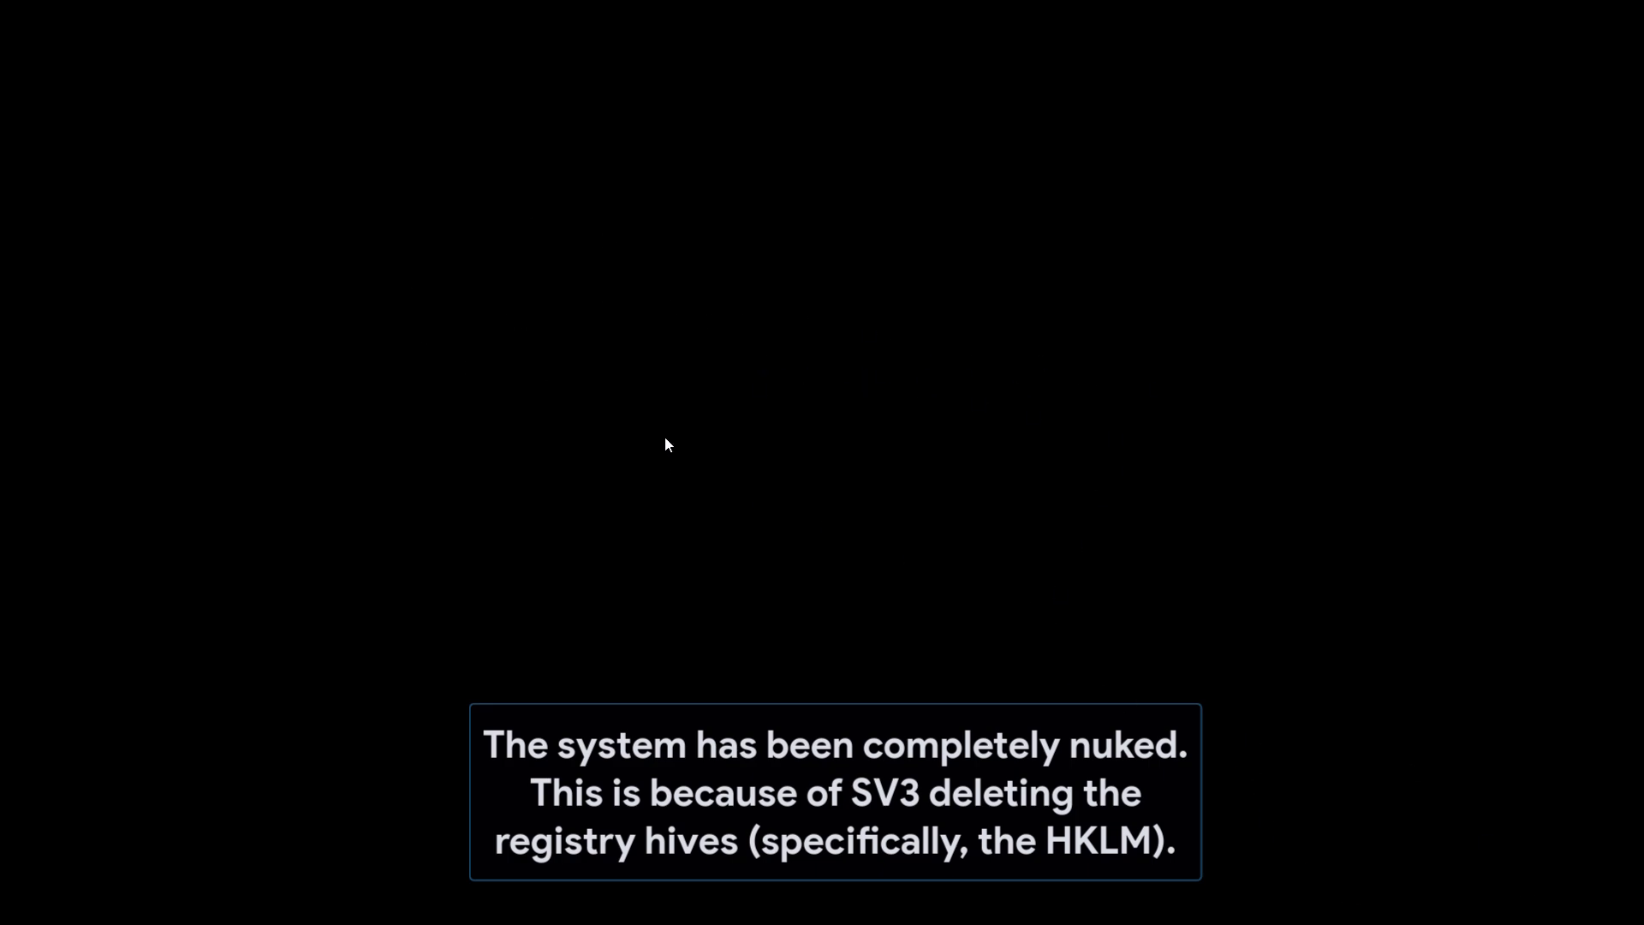
- Restore the black-screened VM from full screen to a normal Hyper-V window
mouse_move(580, 7)
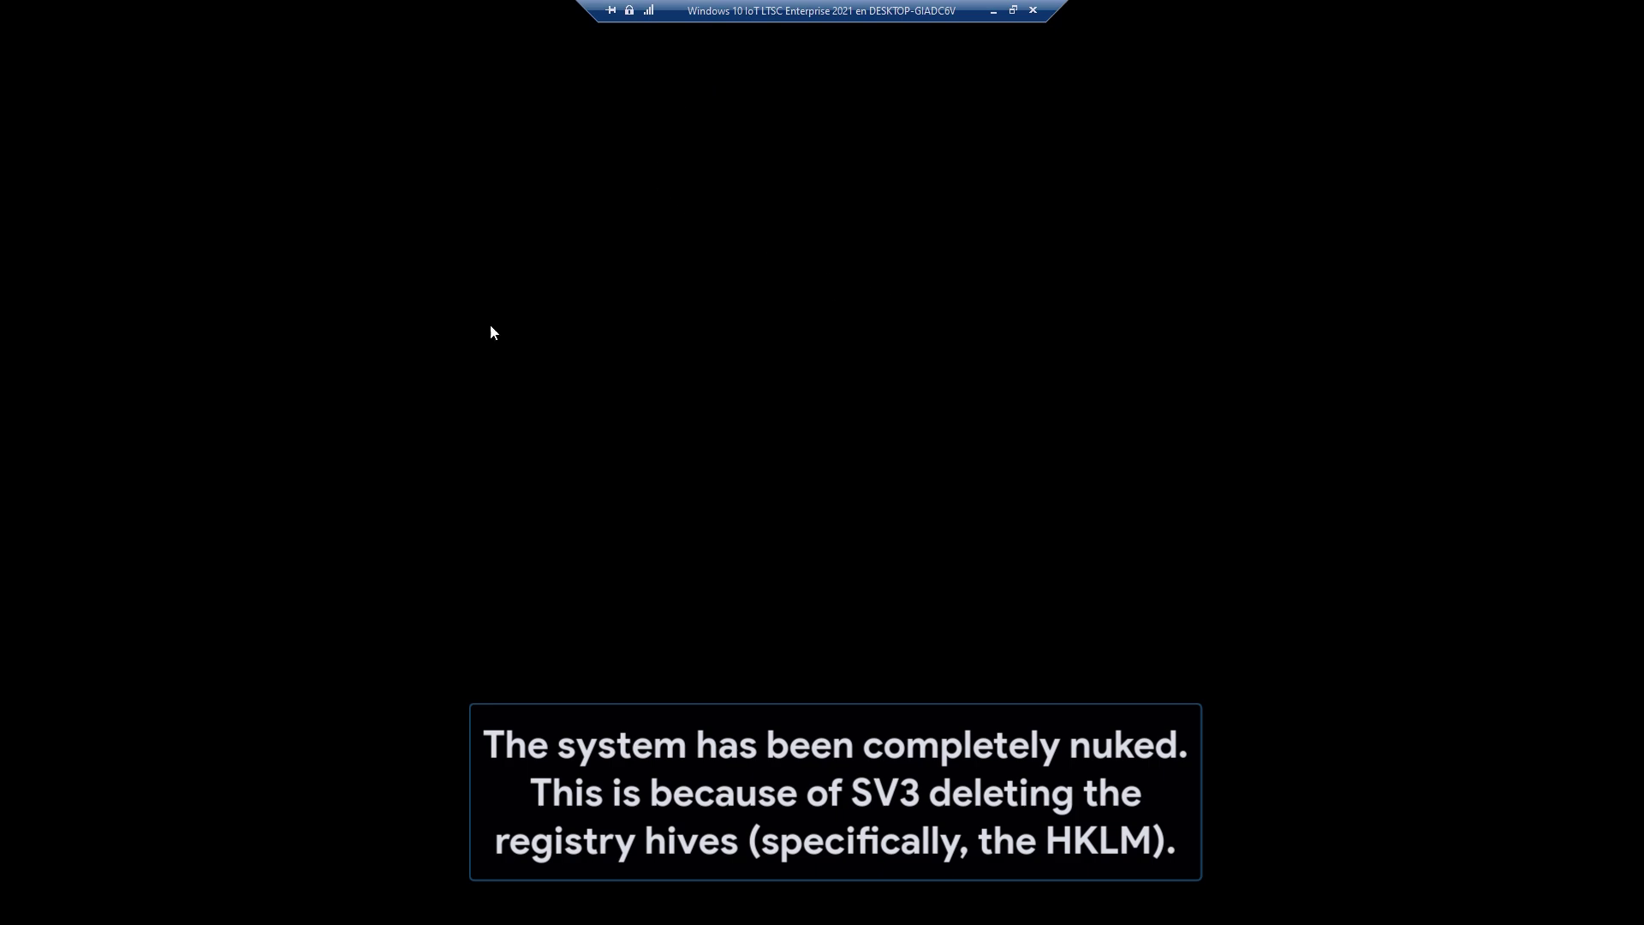
left_click(1013, 10)
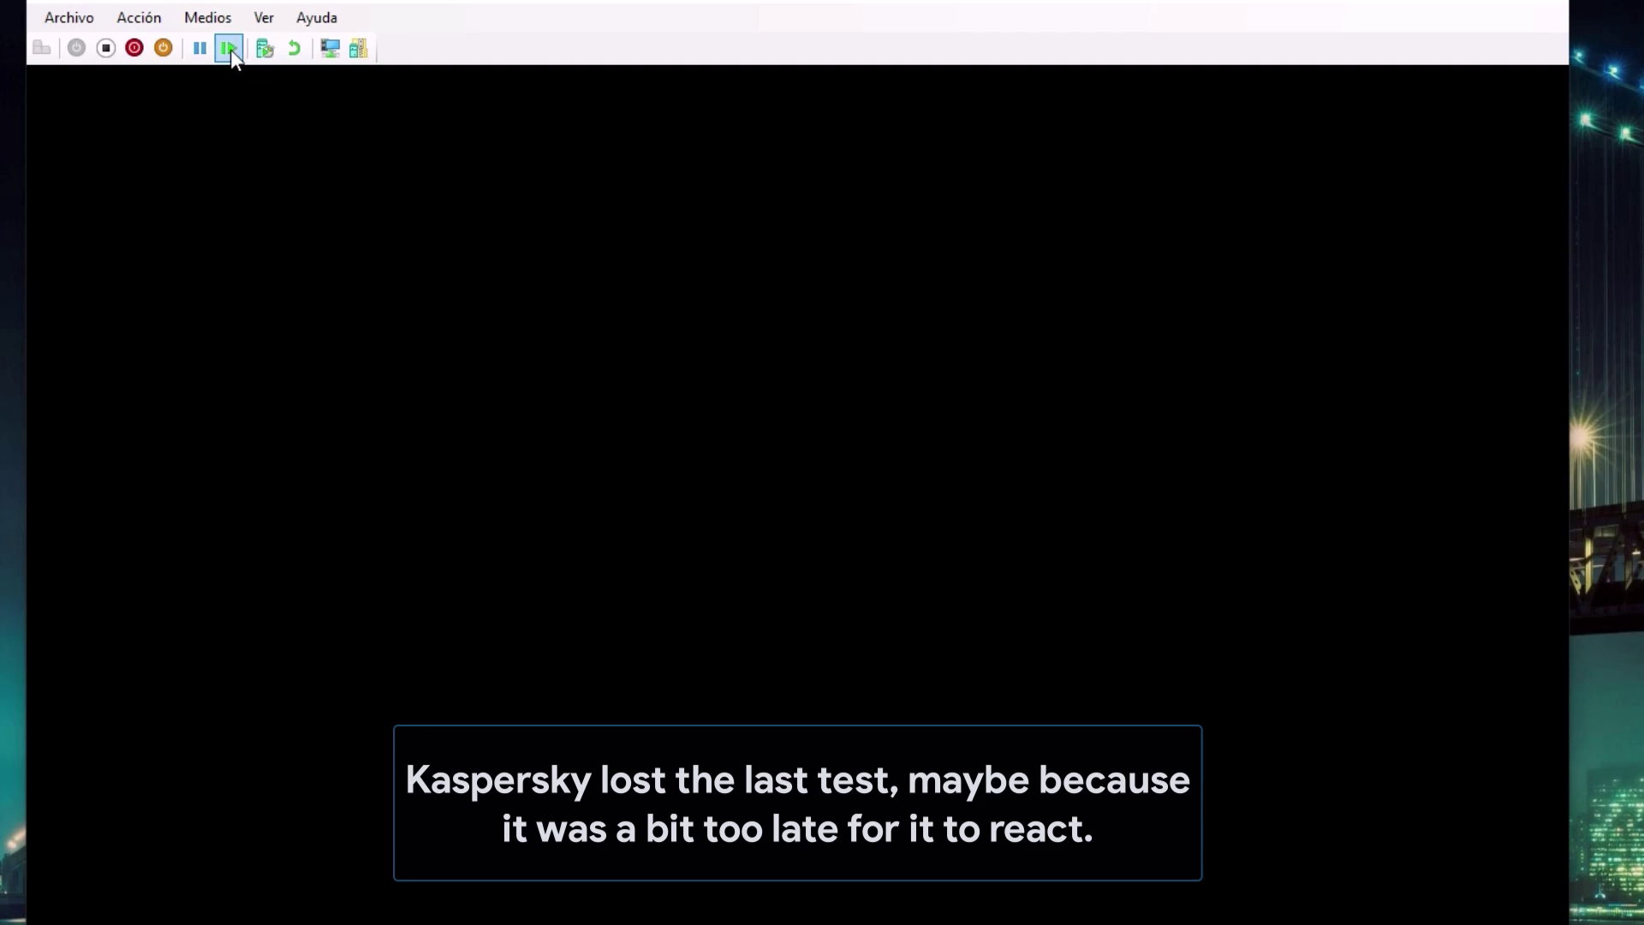
- Reset the infected virtual machine and confirm with Restablecer so it reboots
left_click(142, 17)
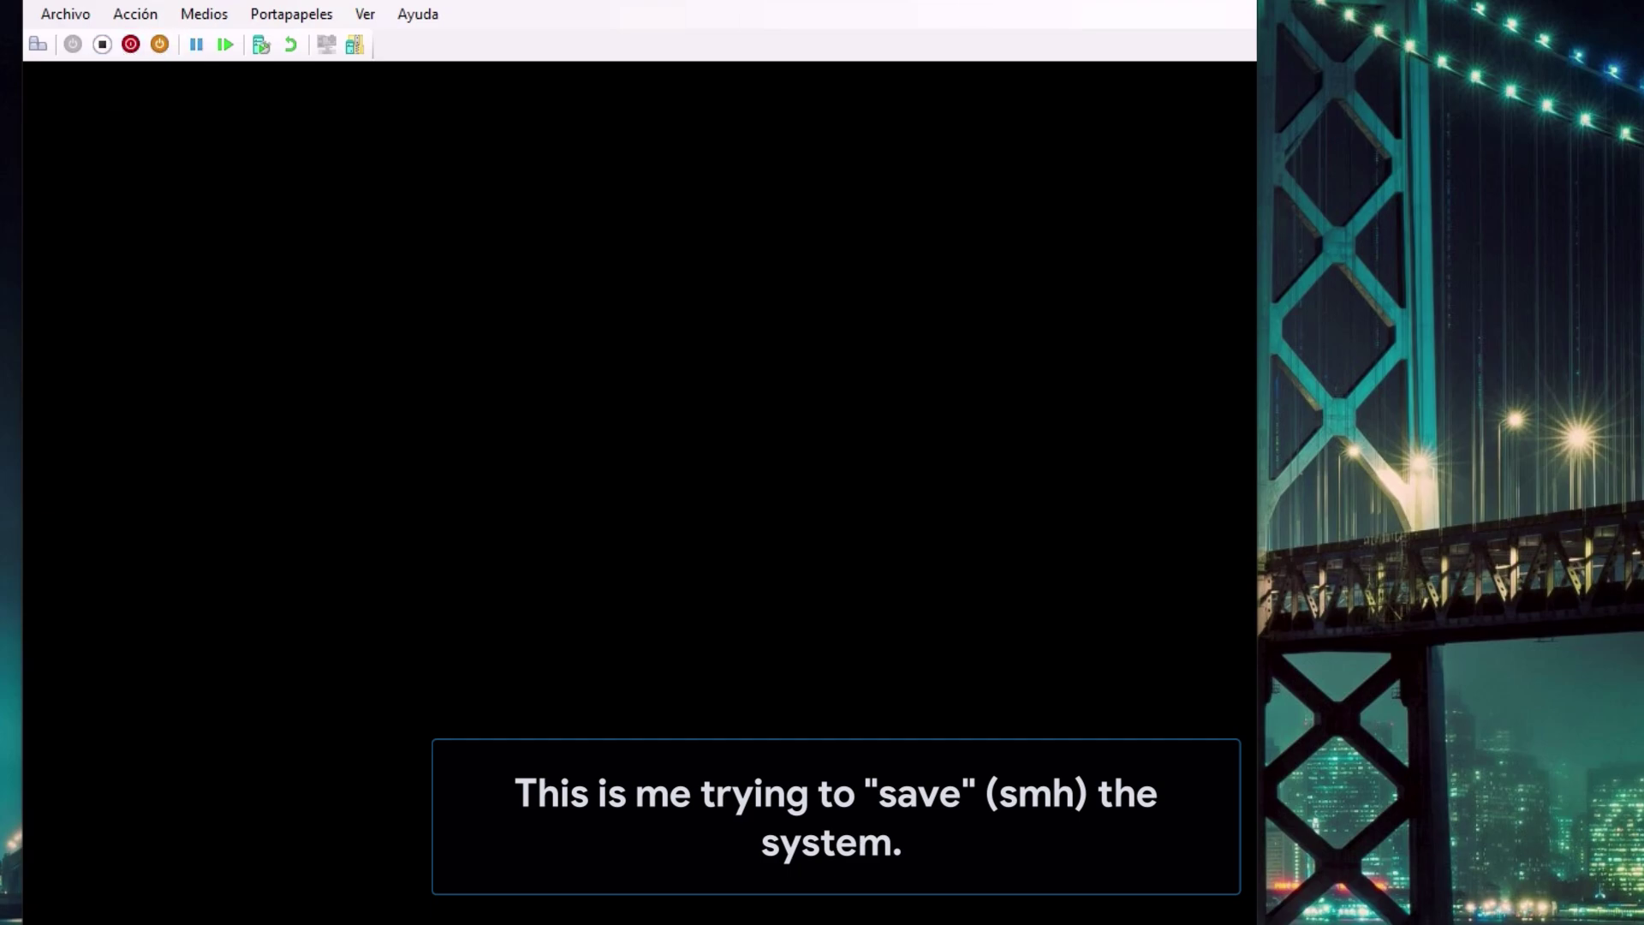
left_click(225, 45)
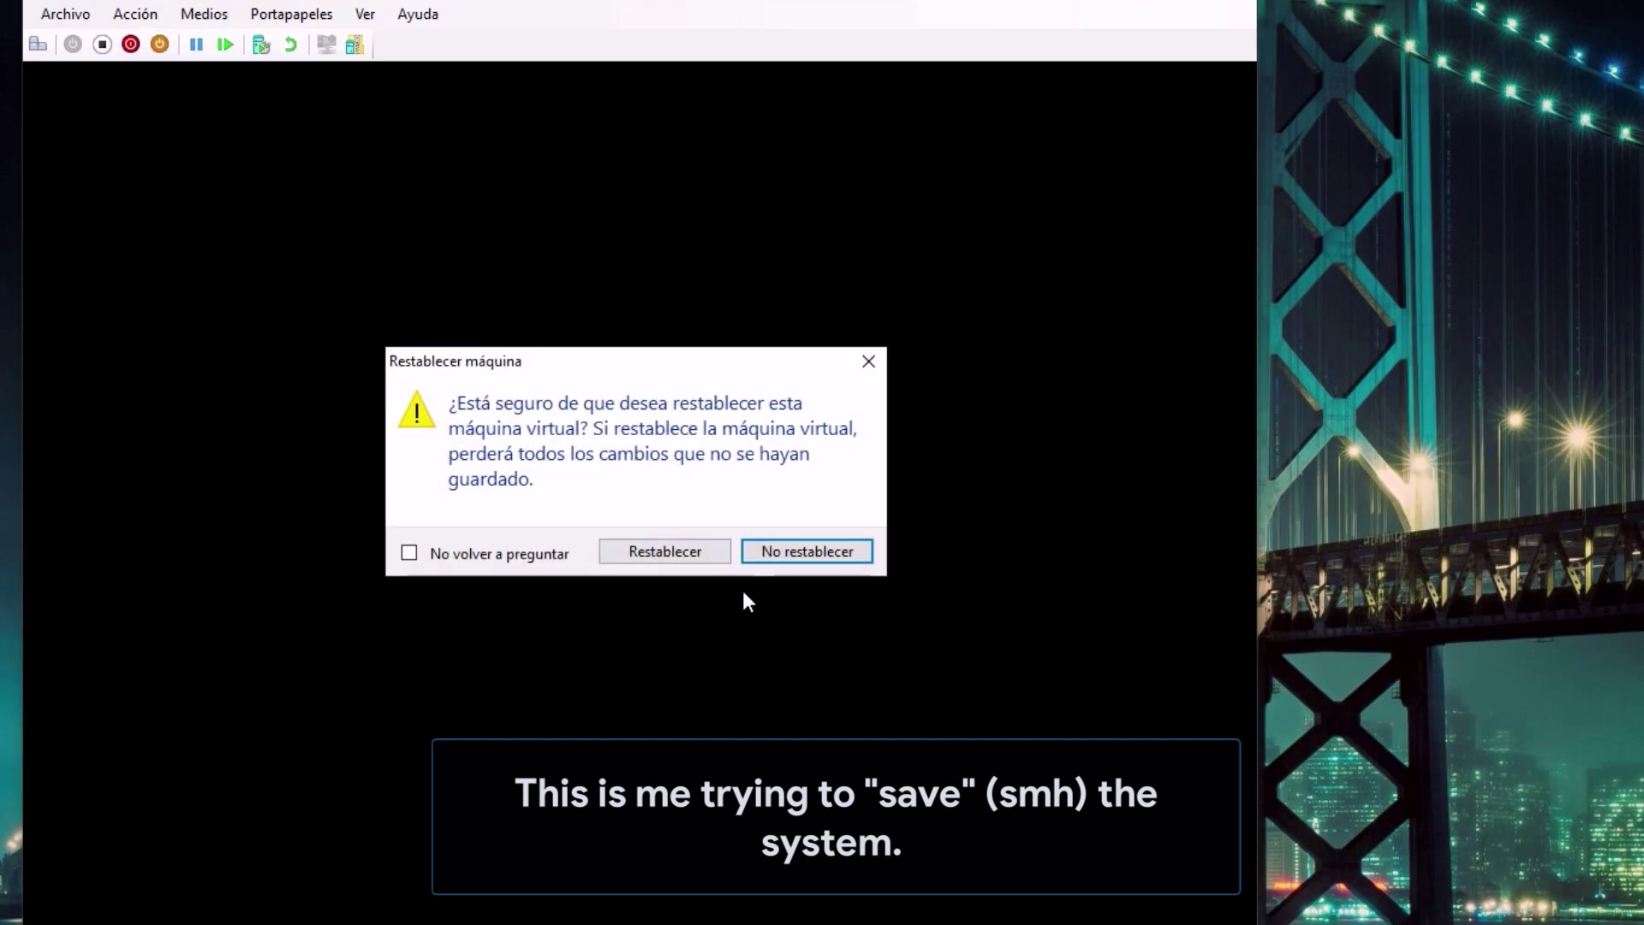
left_click(665, 551)
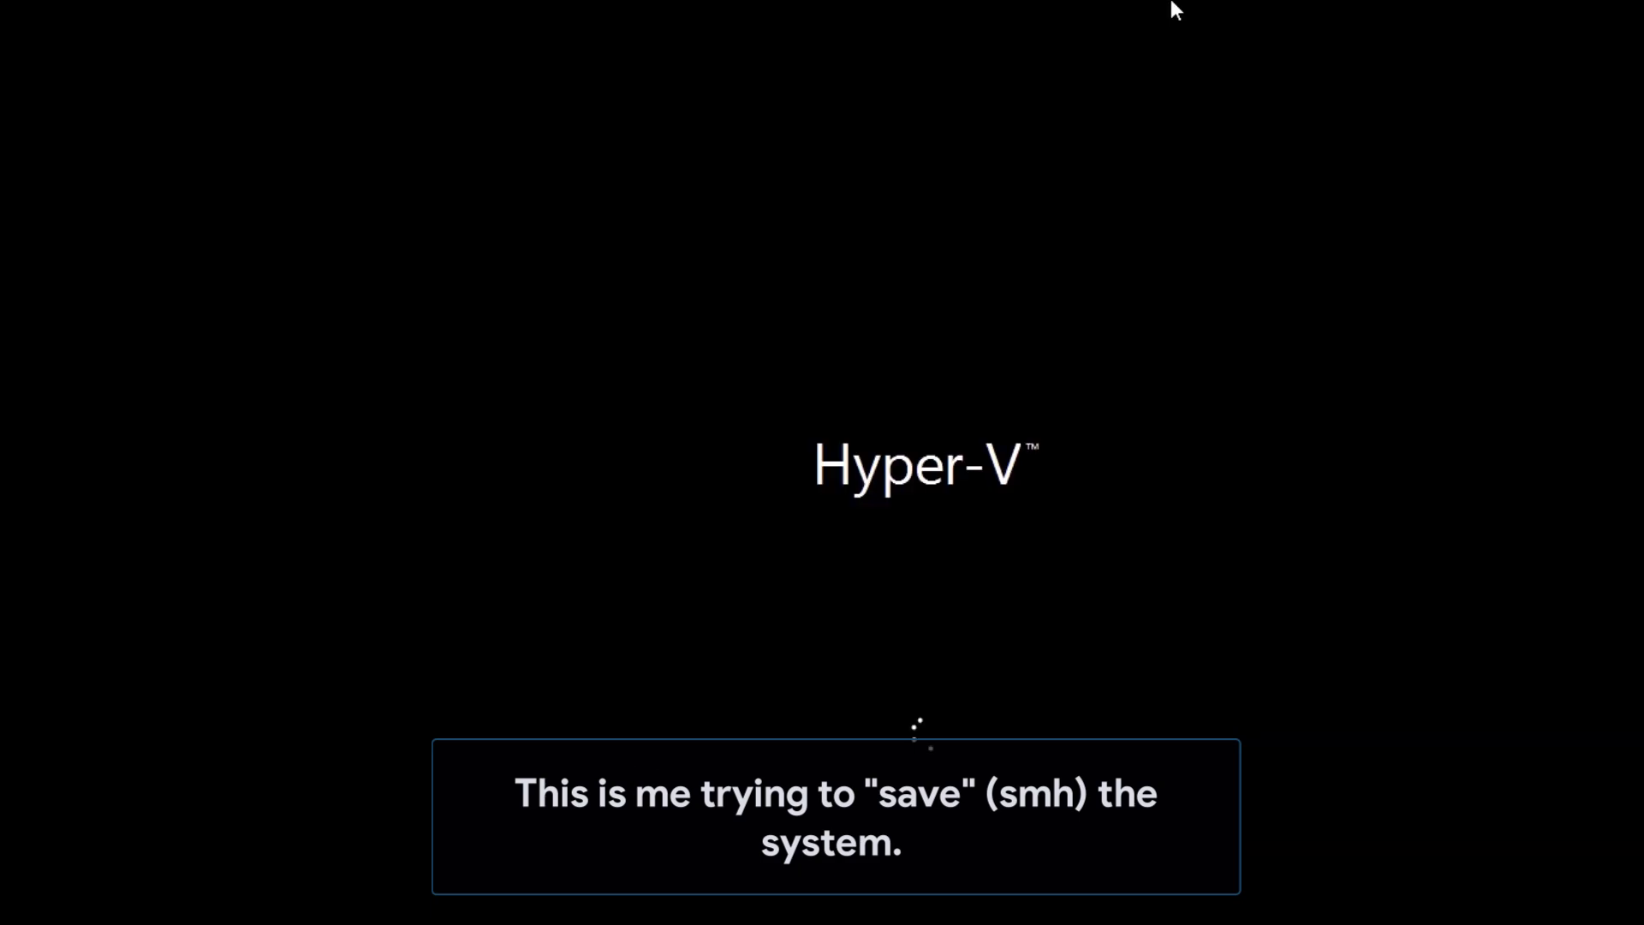